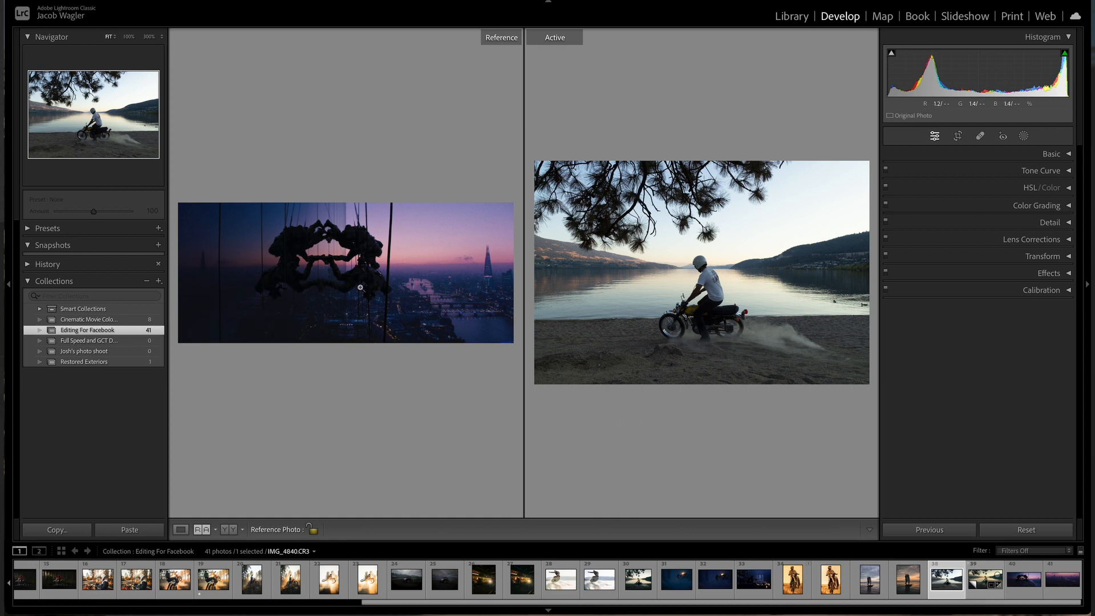
# Step: Switch the reference view to a stacked top-and-bottom layout
pyautogui.click(202, 530)
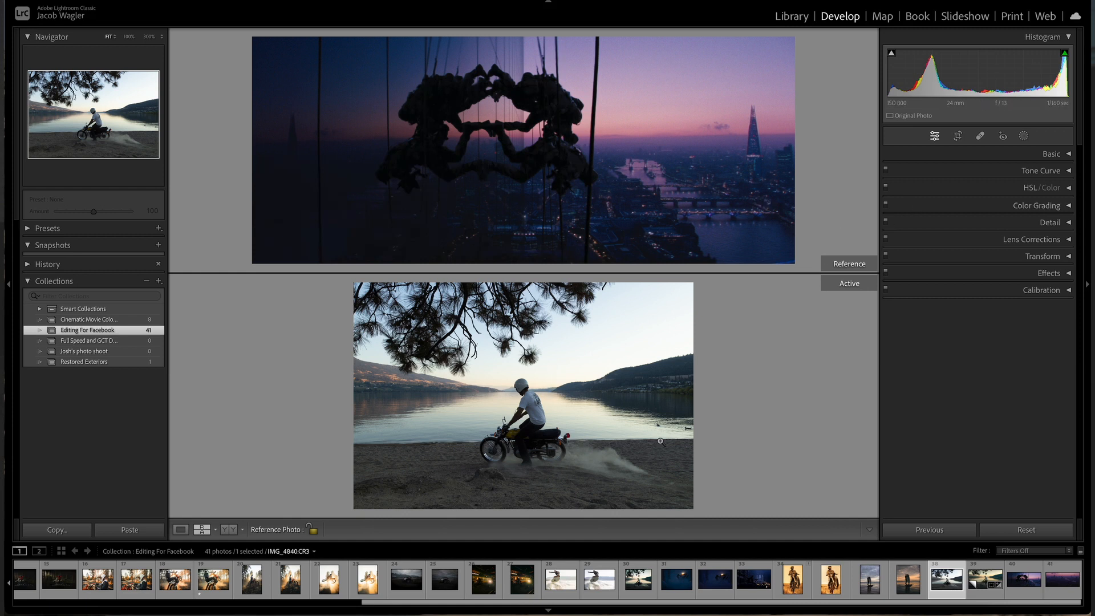
# Step: Crop the active photo to a 16 x 9 aspect ratio and shift the crop frame upward
pyautogui.click(958, 137)
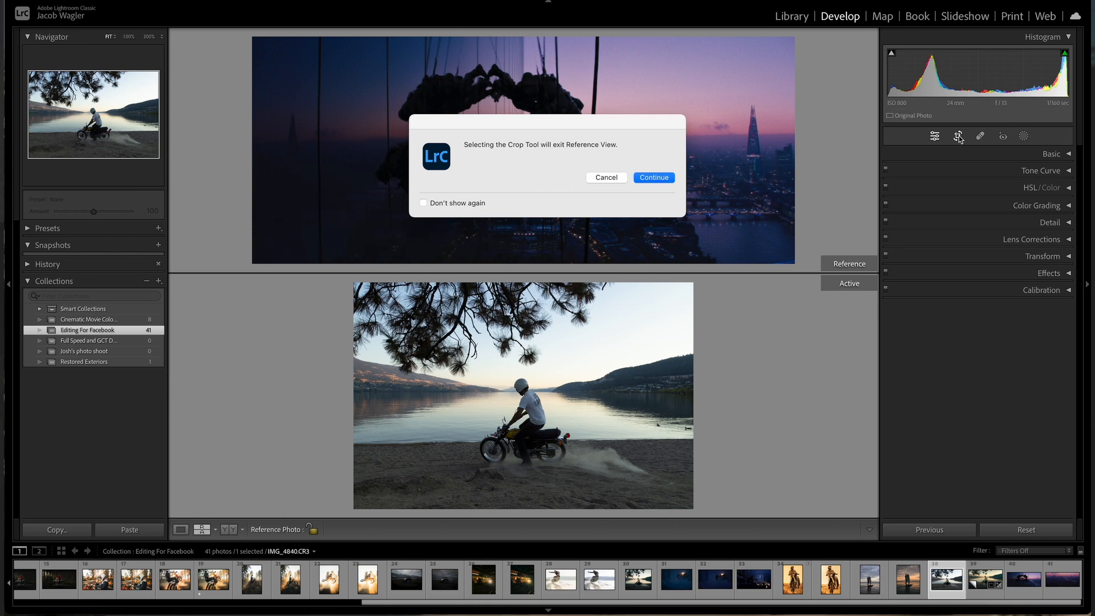
pyautogui.click(660, 178)
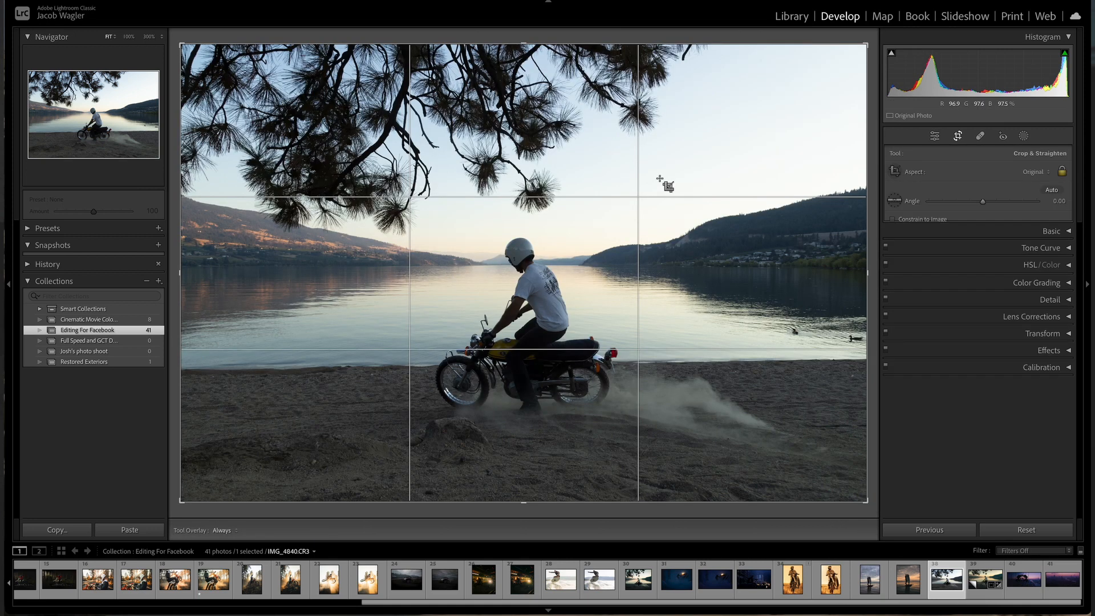
pyautogui.click(1033, 171)
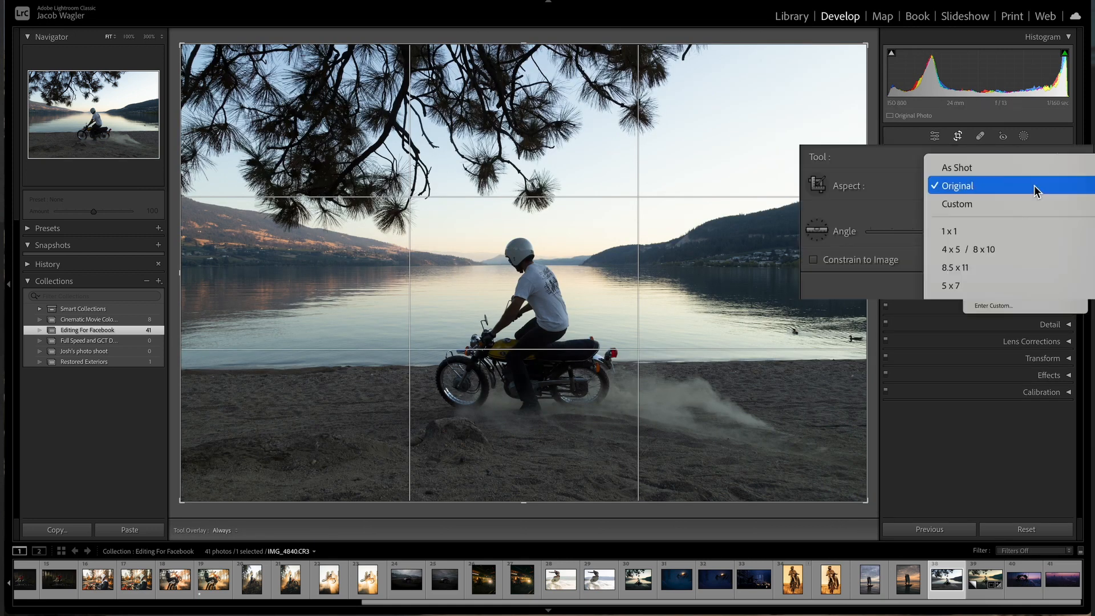
pyautogui.click(1014, 277)
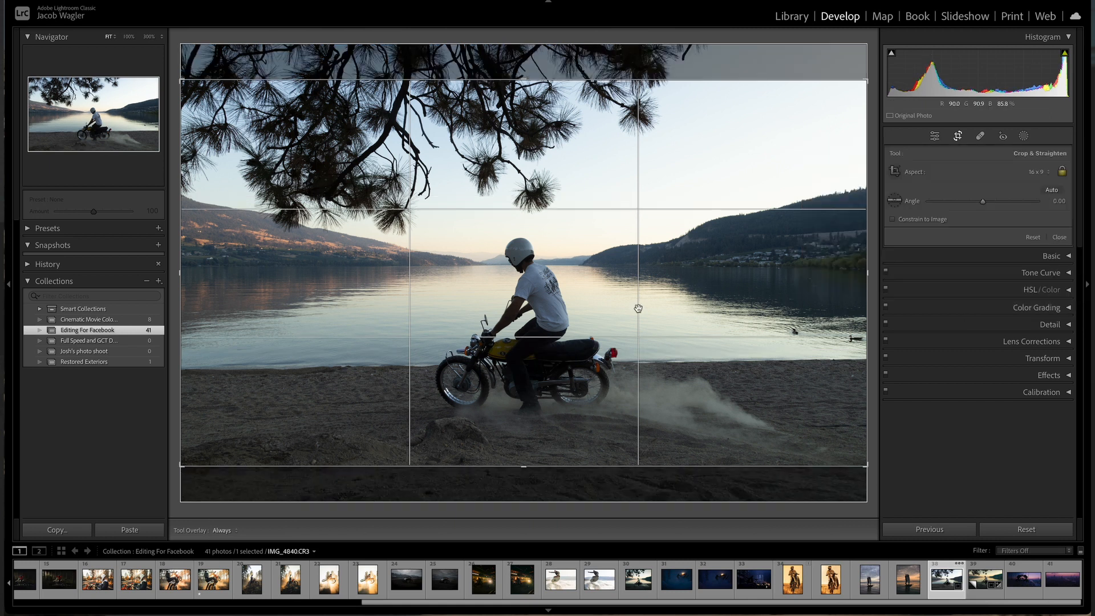
pyautogui.moveTo(638, 308); pyautogui.dragTo(638, 272)
pyautogui.click(957, 137)
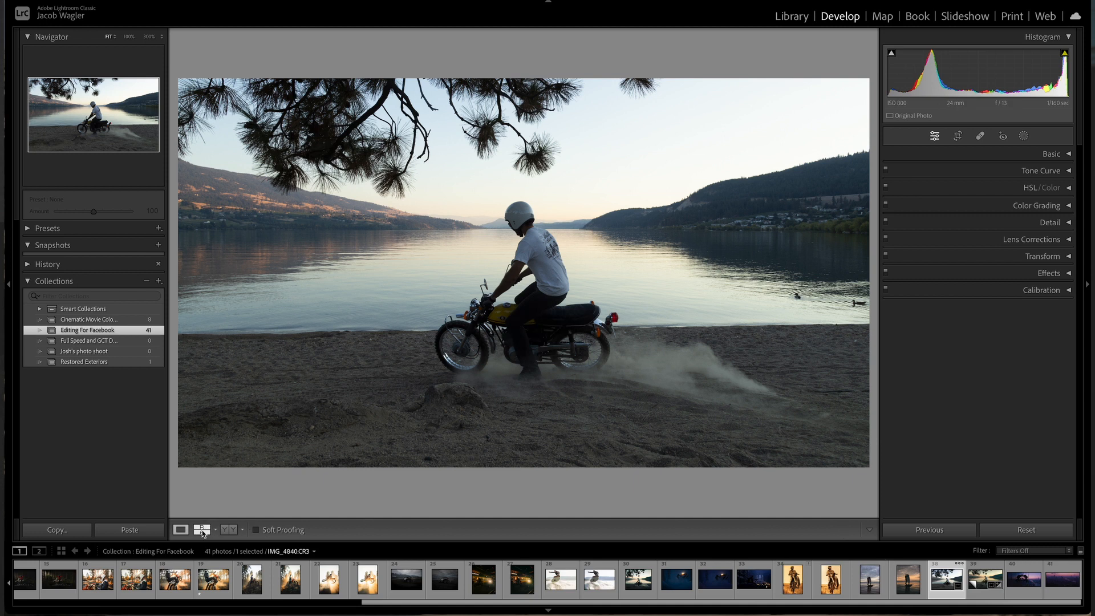
# Step: Return to the reference view and lower the Exposure to -1.00 in the Basic panel
pyautogui.click(202, 530)
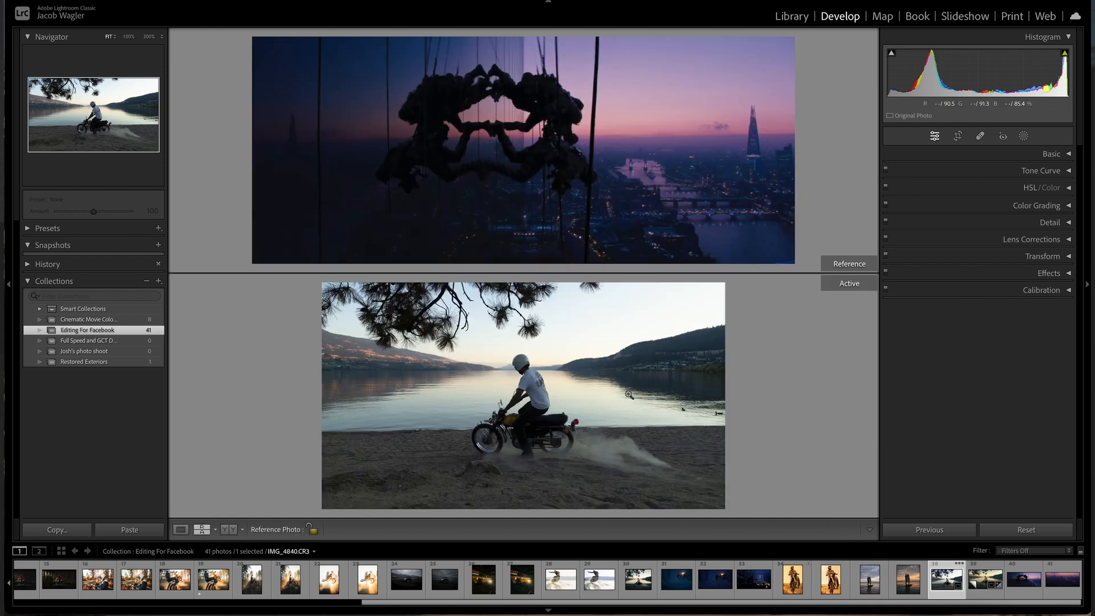
pyautogui.click(1067, 154)
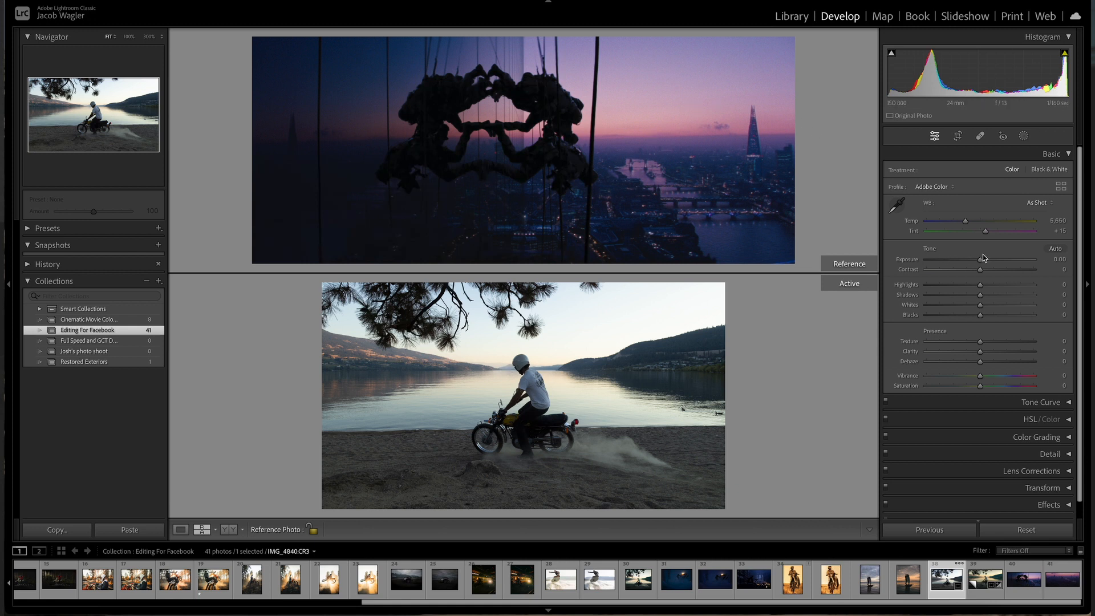
pyautogui.moveTo(980, 260); pyautogui.dragTo(968, 260)
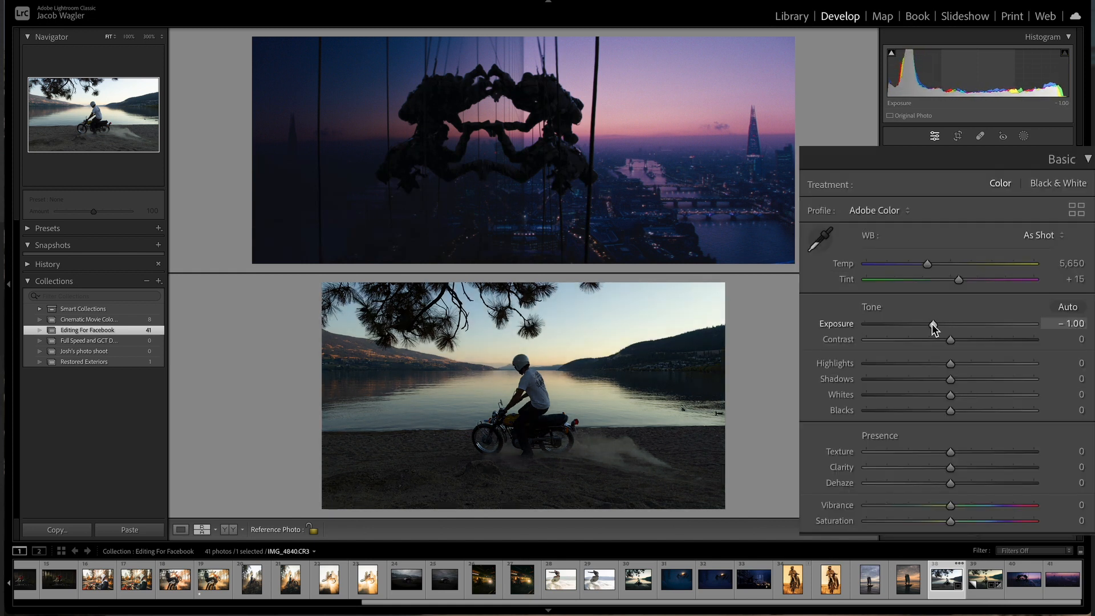
# Step: Set Highlights to -50, Whites to -31 and Shadows to +16
pyautogui.moveTo(948, 363); pyautogui.dragTo(912, 364)
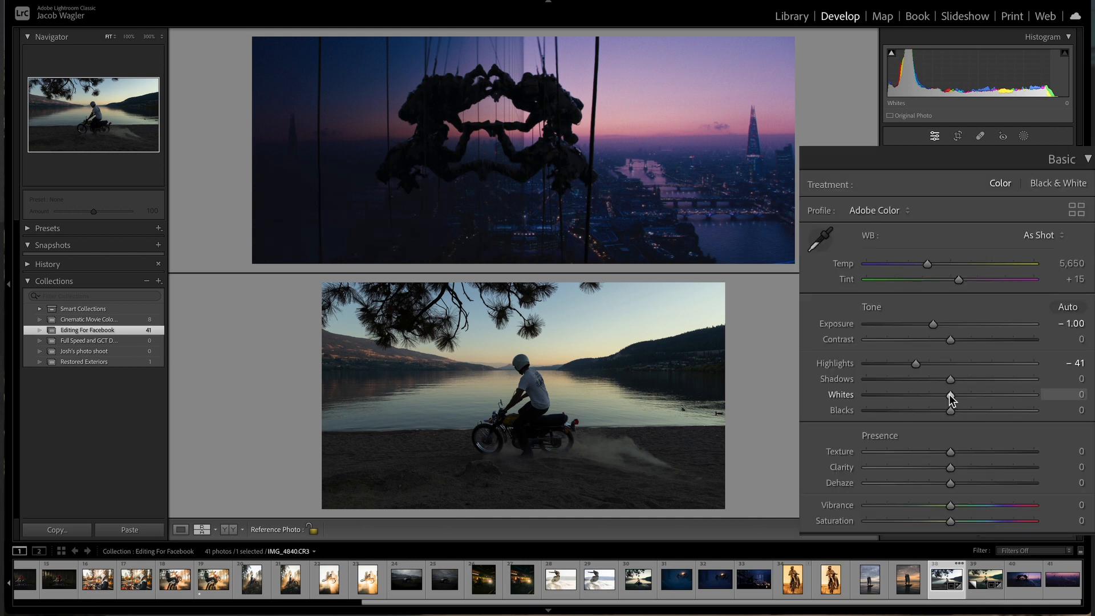
pyautogui.moveTo(949, 395); pyautogui.dragTo(919, 396)
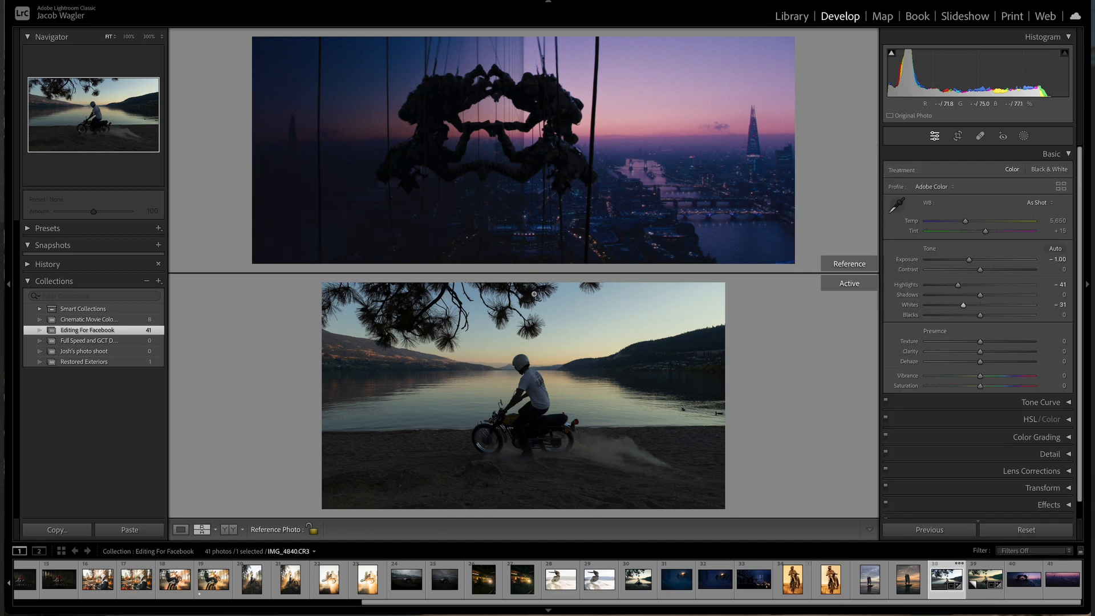
pyautogui.moveTo(957, 284); pyautogui.dragTo(950, 283)
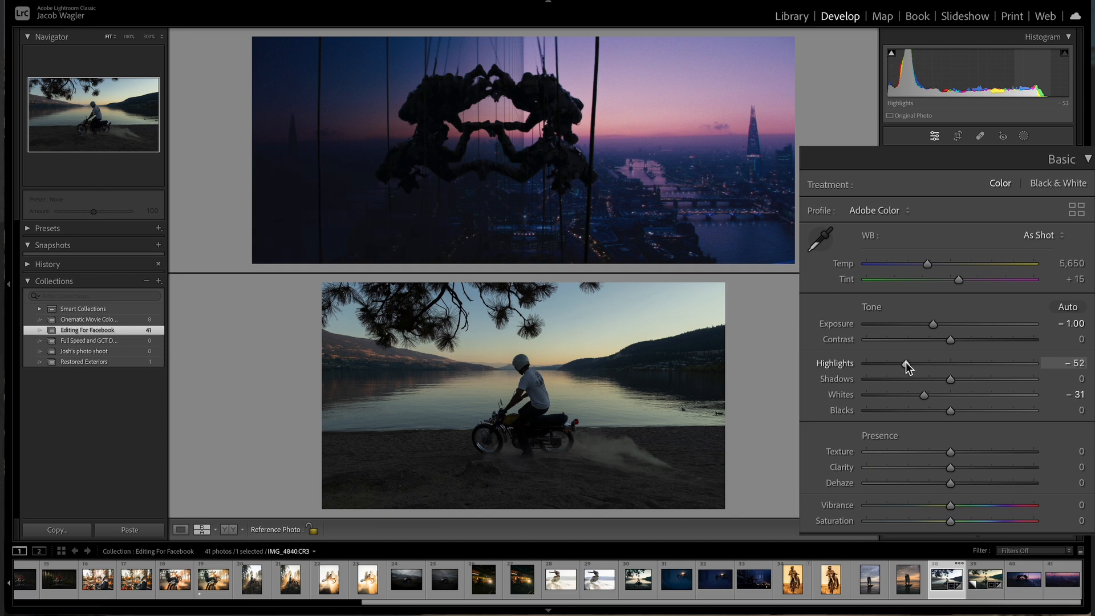
pyautogui.moveTo(907, 365); pyautogui.dragTo(909, 364)
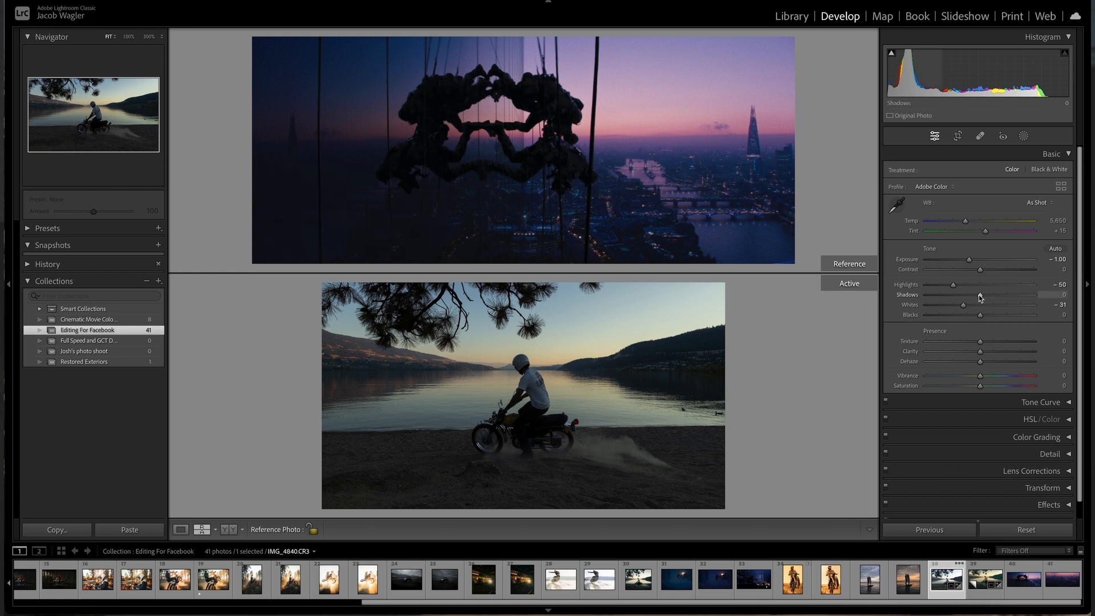
pyautogui.moveTo(979, 297); pyautogui.dragTo(988, 296)
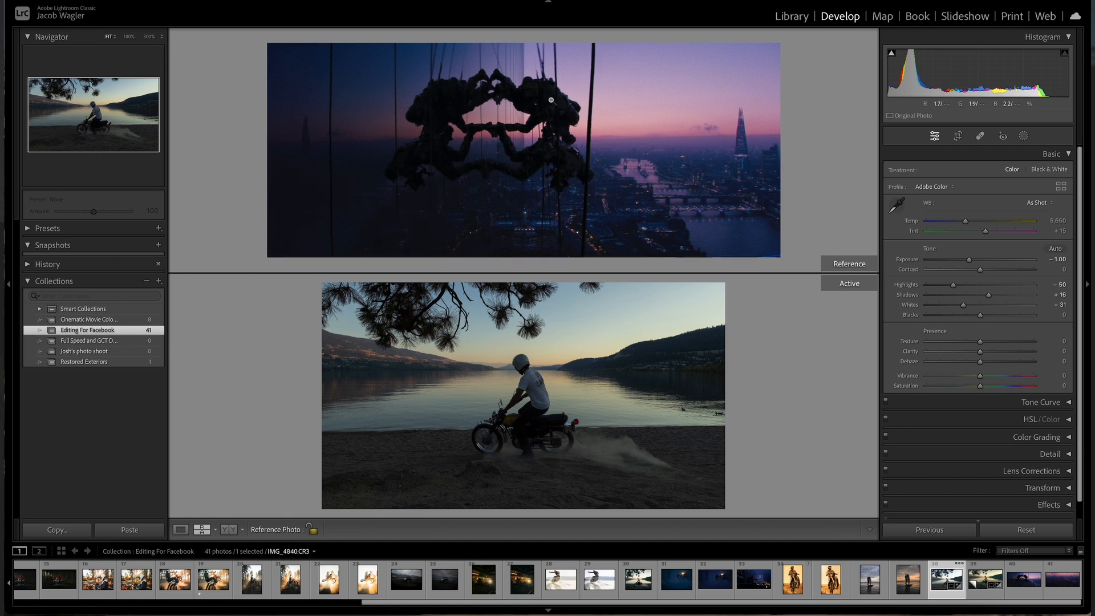
# Step: Compare against a close view of the reference photo, then set Shadows to +75 and Blacks to -21
pyautogui.click(551, 100)
pyautogui.moveTo(556, 131); pyautogui.dragTo(556, 55)
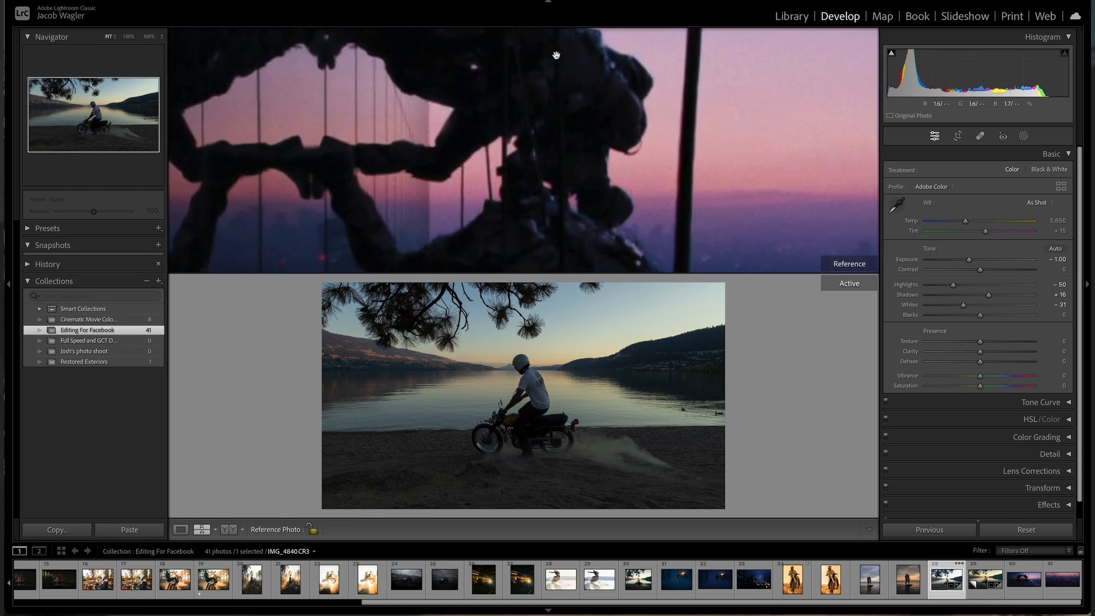
pyautogui.click(558, 144)
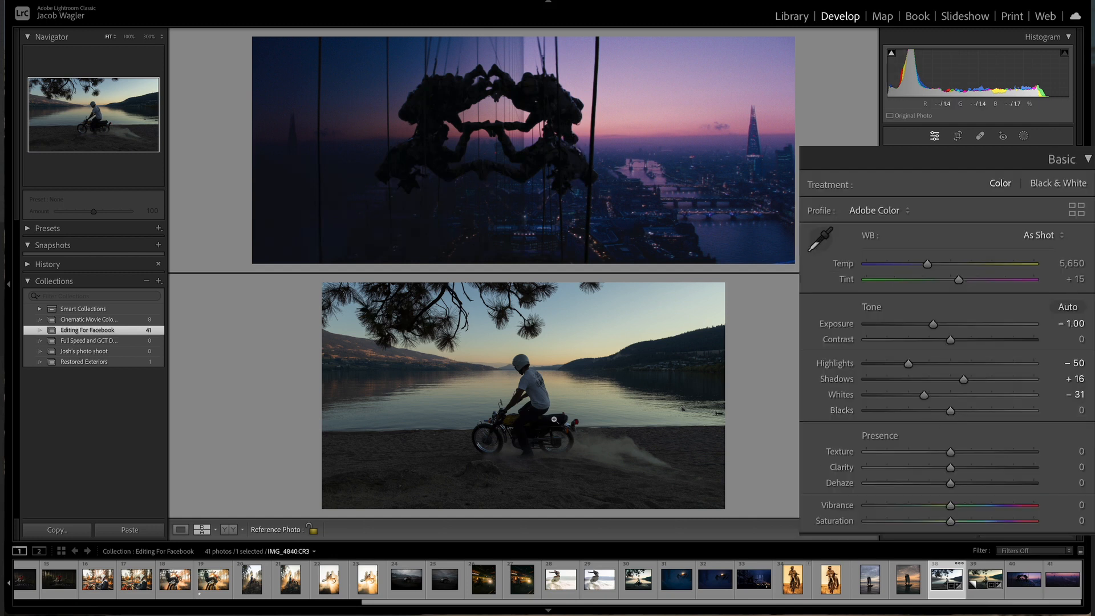
pyautogui.moveTo(963, 379); pyautogui.dragTo(997, 378)
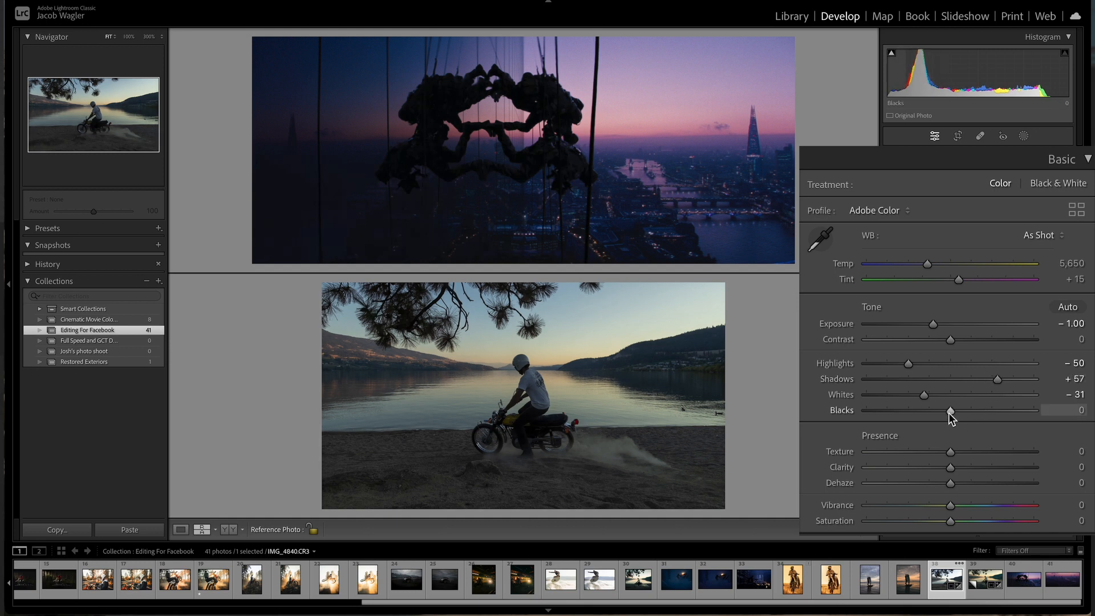
pyautogui.moveTo(949, 412); pyautogui.dragTo(931, 412)
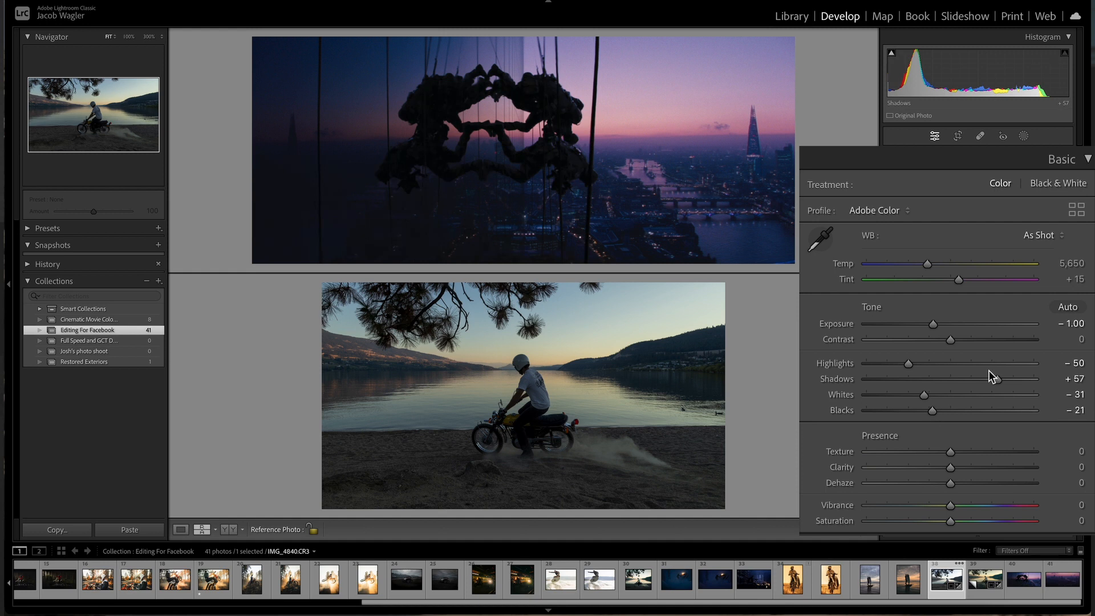
pyautogui.moveTo(997, 380); pyautogui.dragTo(1013, 381)
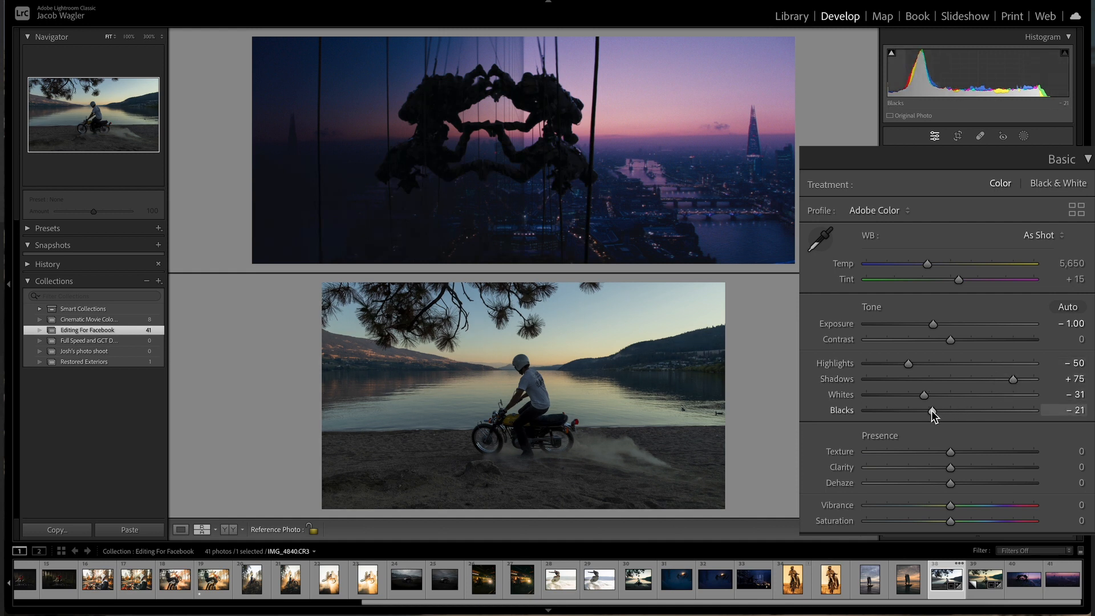
# Step: Check the reference photo up close and increase Contrast to +44
pyautogui.click(517, 95)
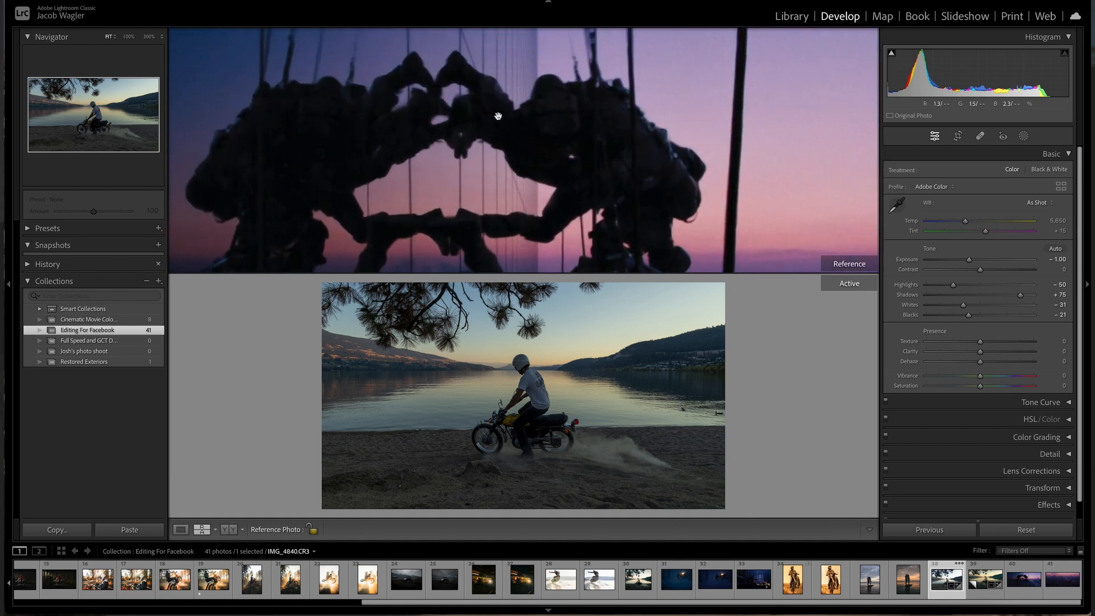
pyautogui.click(657, 162)
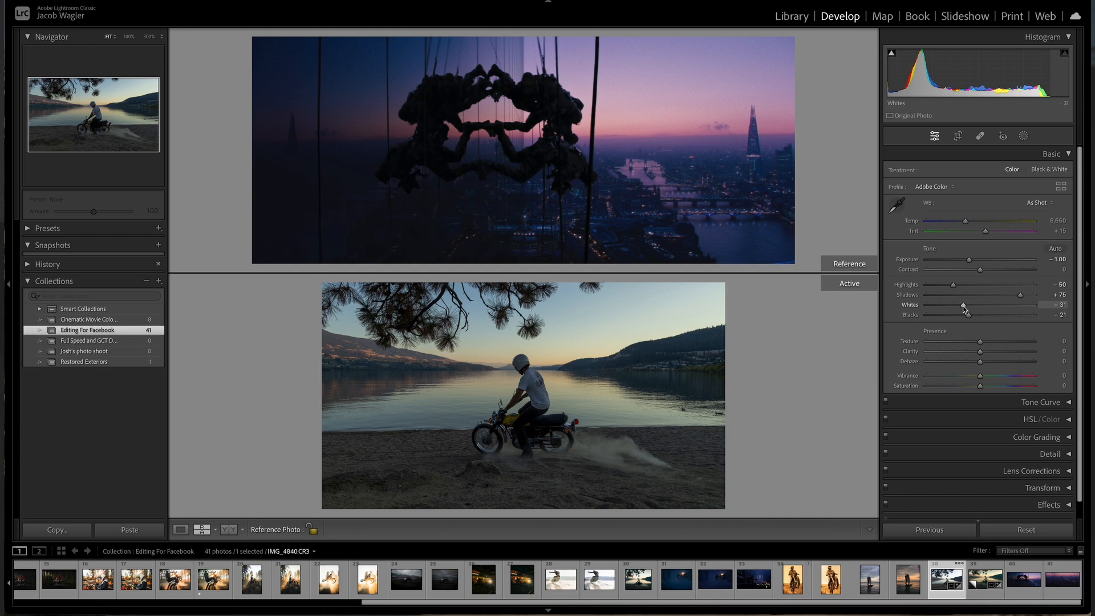
pyautogui.moveTo(979, 269); pyautogui.dragTo(993, 269)
pyautogui.moveTo(971, 338); pyautogui.dragTo(991, 338)
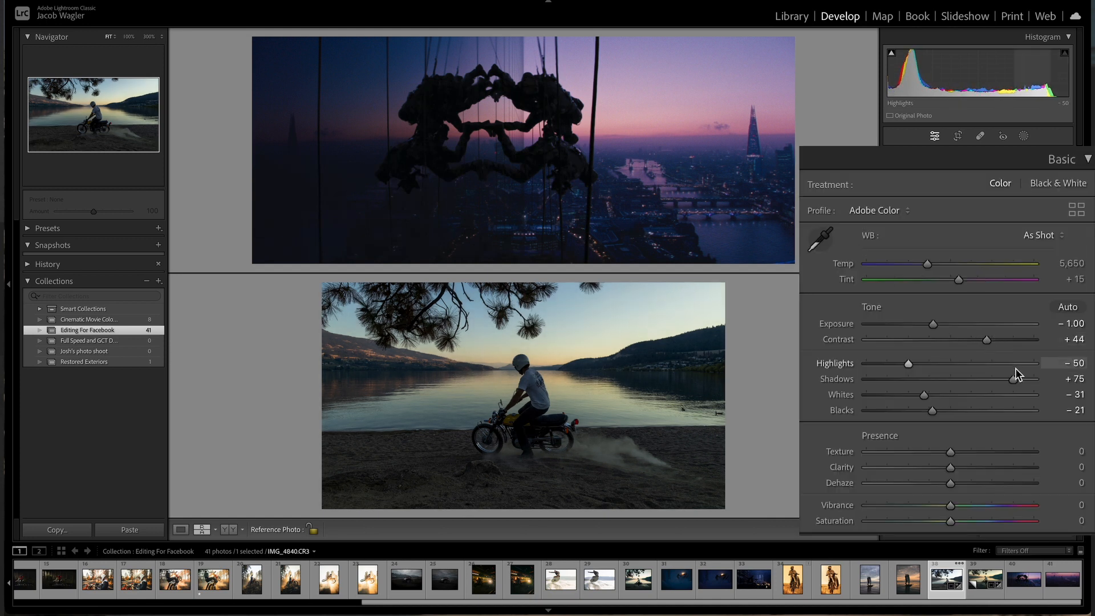
# Step: Push Shadows to +92 and Clarity to +17, then collapse the Basic panel
pyautogui.moveTo(1015, 378); pyautogui.dragTo(1029, 379)
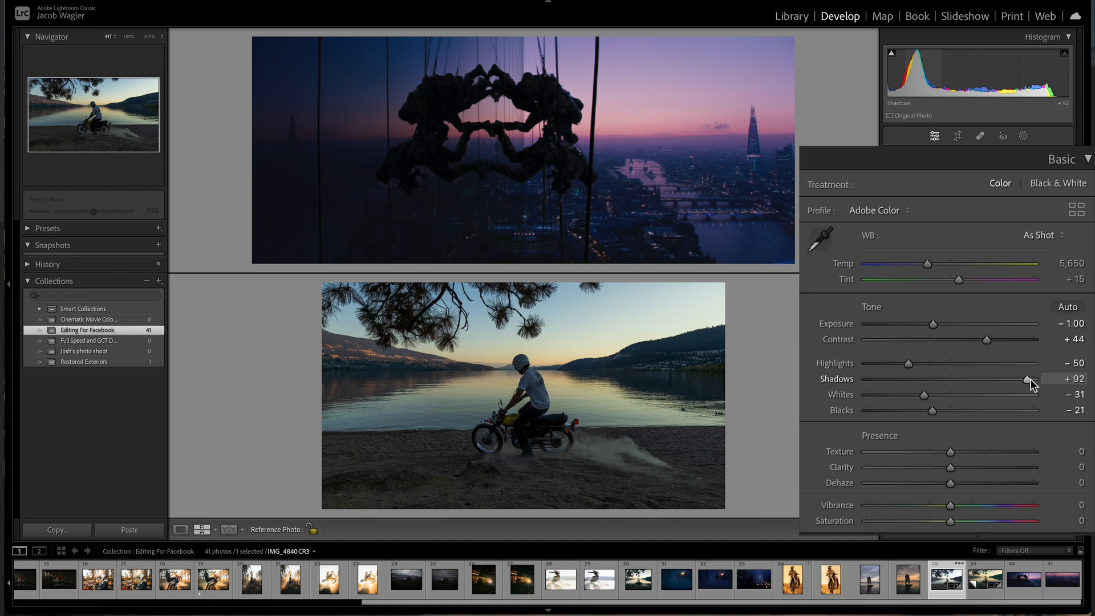
pyautogui.moveTo(960, 473); pyautogui.dragTo(968, 470)
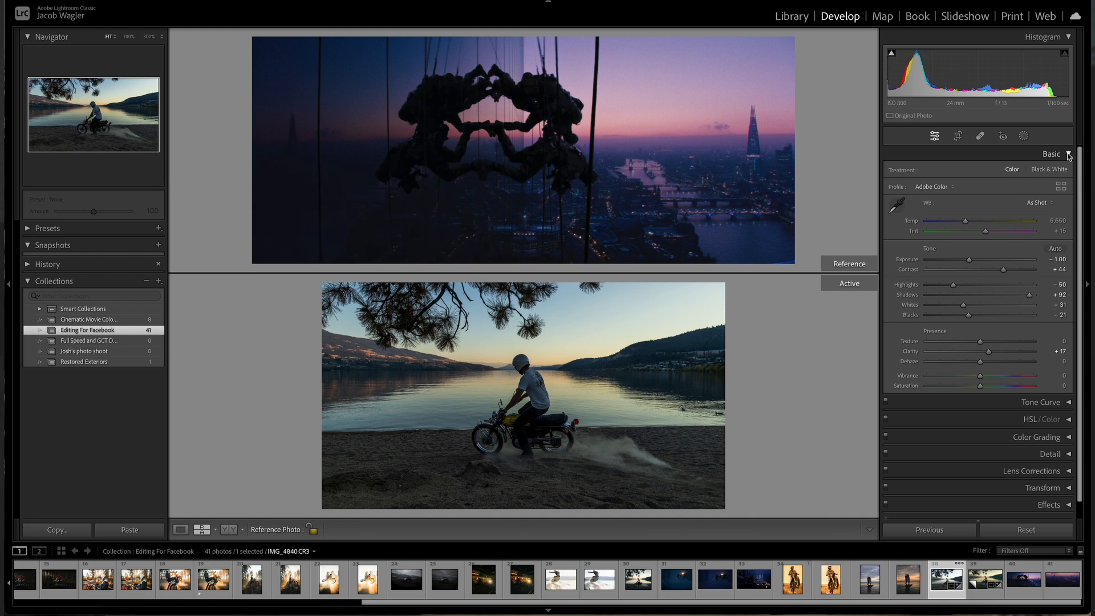
pyautogui.click(1069, 155)
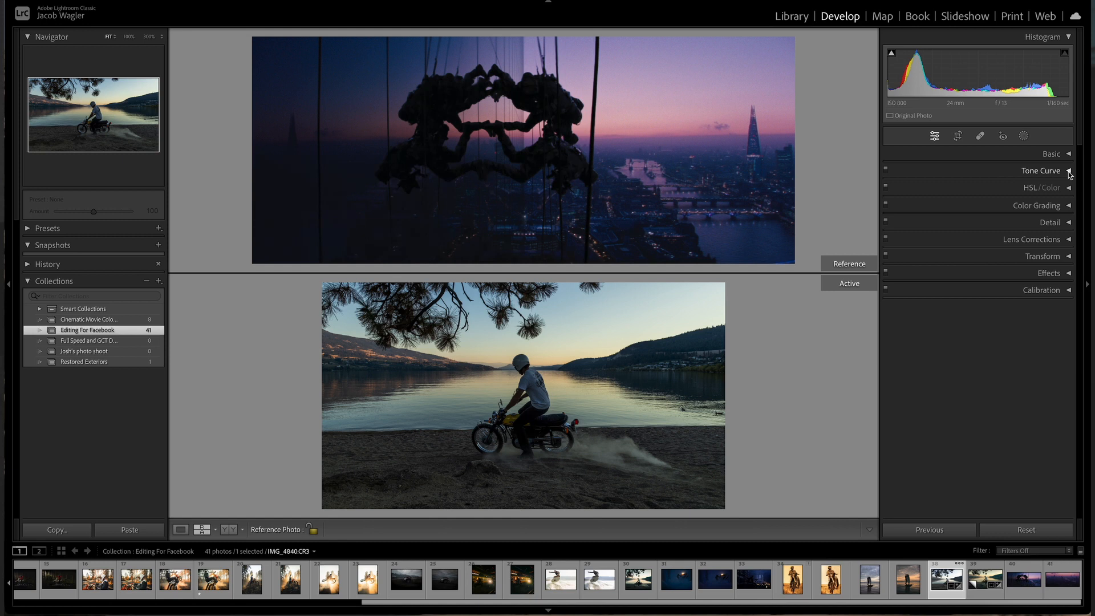
# Step: Open the HSL/Color panel and shift the Blue hue to +32
pyautogui.click(1069, 171)
pyautogui.click(1068, 171)
pyautogui.click(1068, 188)
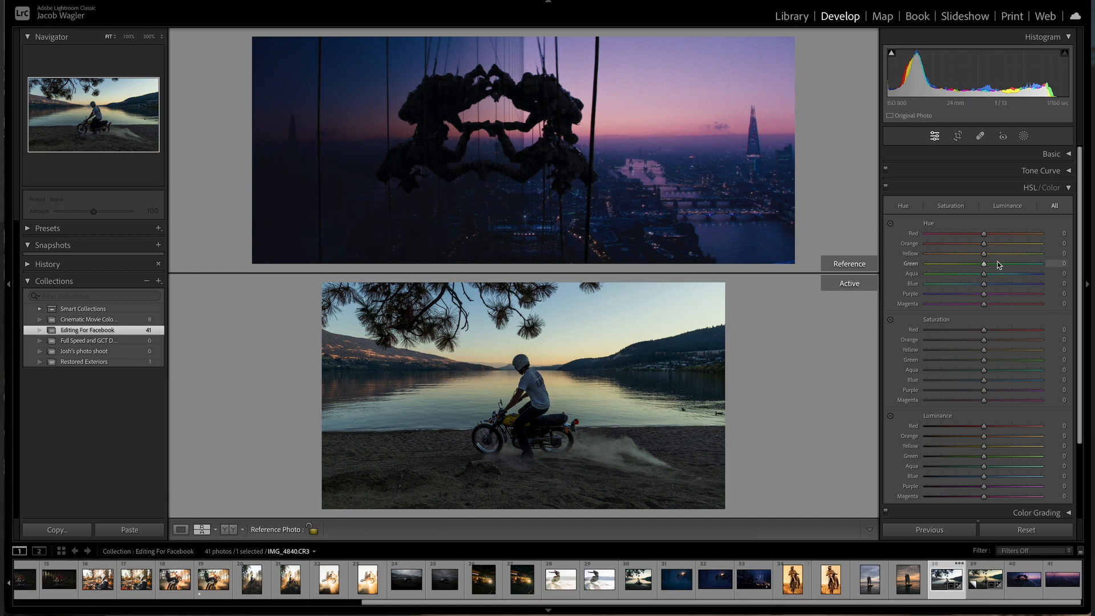
pyautogui.moveTo(983, 283)
pyautogui.mouseDown()
pyautogui.moveTo(1001, 284)
pyautogui.moveTo(986, 272)
pyautogui.mouseUp()
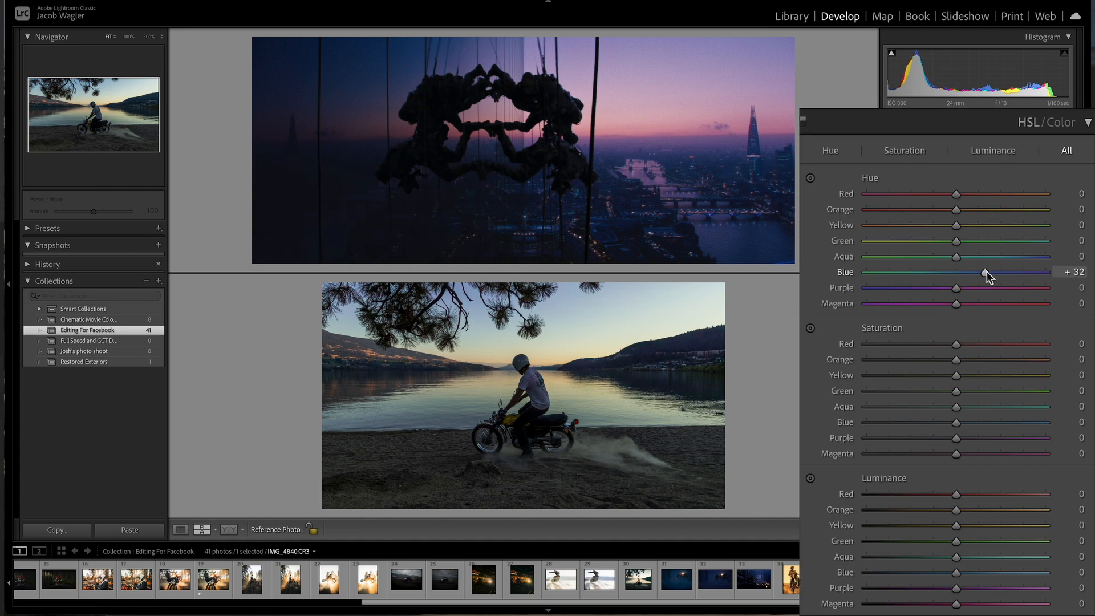
# Step: Inspect the distant hills at 100% zoom and set the Blue hue to +39
pyautogui.click(669, 357)
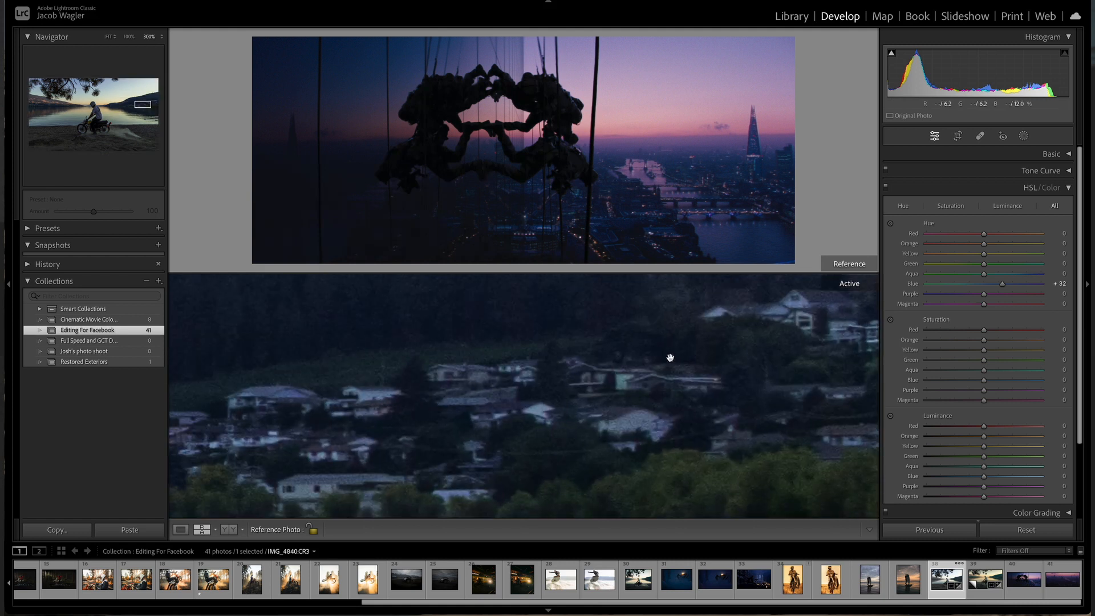
pyautogui.moveTo(669, 356); pyautogui.dragTo(762, 455)
pyautogui.click(665, 410)
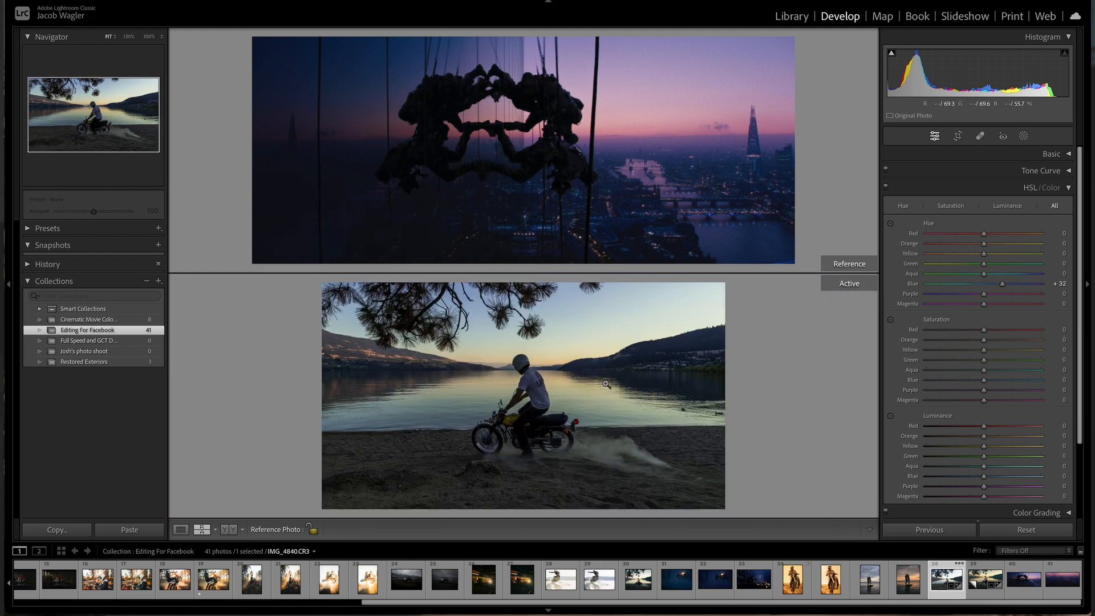
pyautogui.click(129, 38)
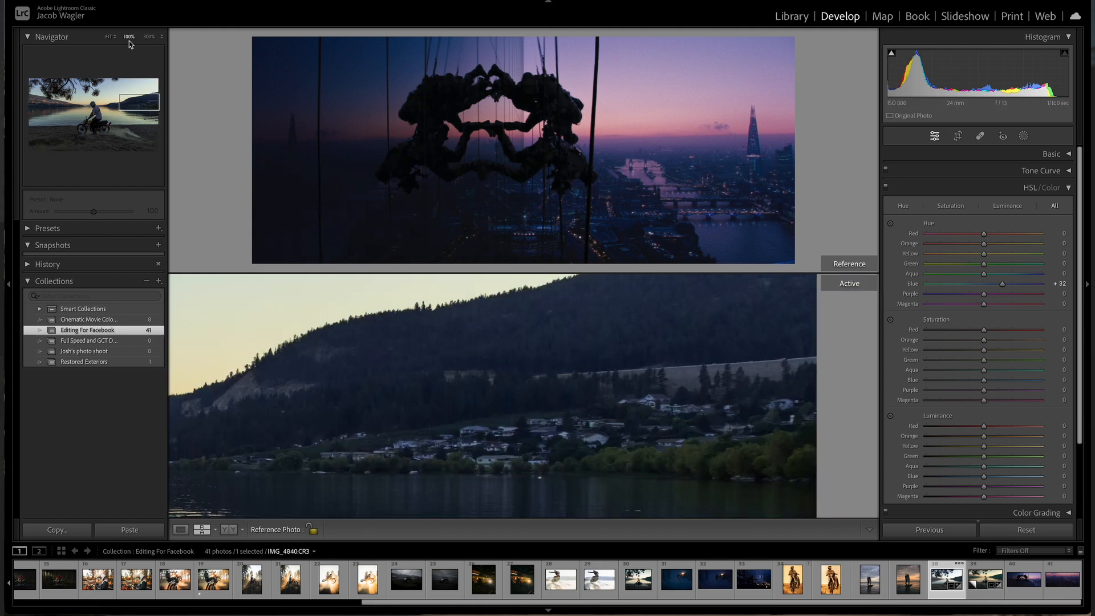
pyautogui.moveTo(251, 388); pyautogui.dragTo(605, 316)
pyautogui.moveTo(1002, 284); pyautogui.dragTo(987, 275)
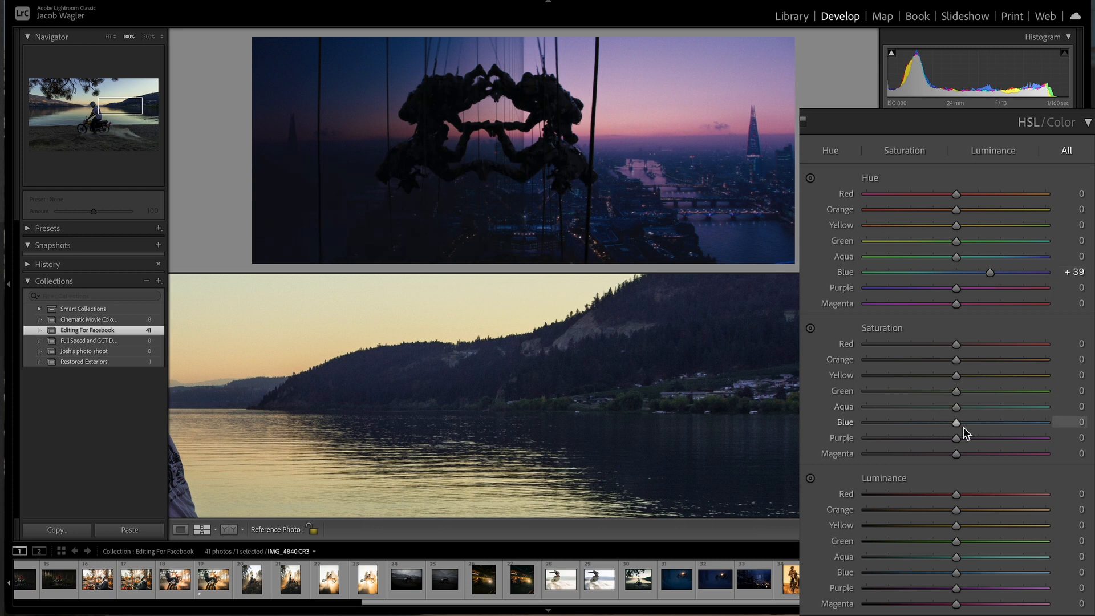
# Step: Raise the Blue saturation to +31 and lower the Blue luminance to -31
pyautogui.moveTo(958, 423); pyautogui.dragTo(986, 422)
pyautogui.click(615, 397)
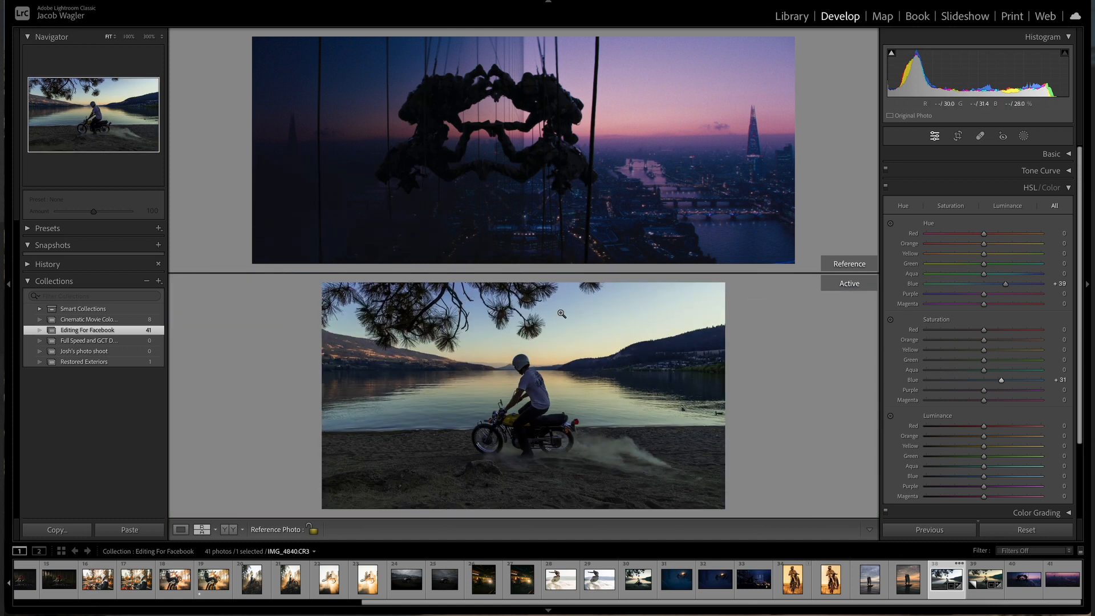
pyautogui.moveTo(956, 573); pyautogui.dragTo(929, 570)
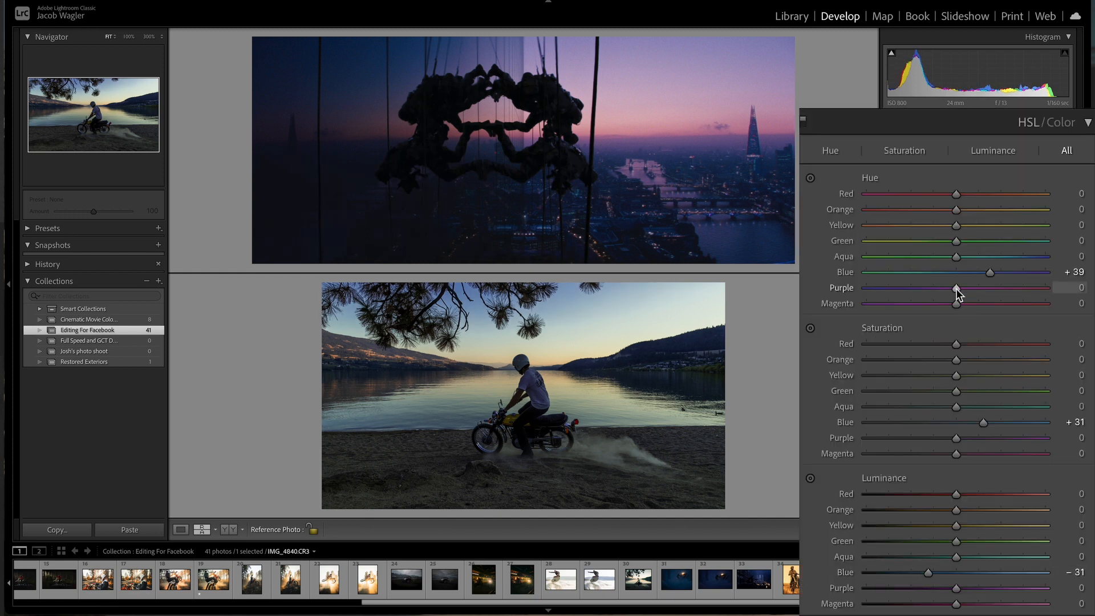
# Step: Try shifting the Purple hue and reset it to 0
pyautogui.moveTo(956, 288); pyautogui.dragTo(921, 289)
pyautogui.doubleClick(921, 289)
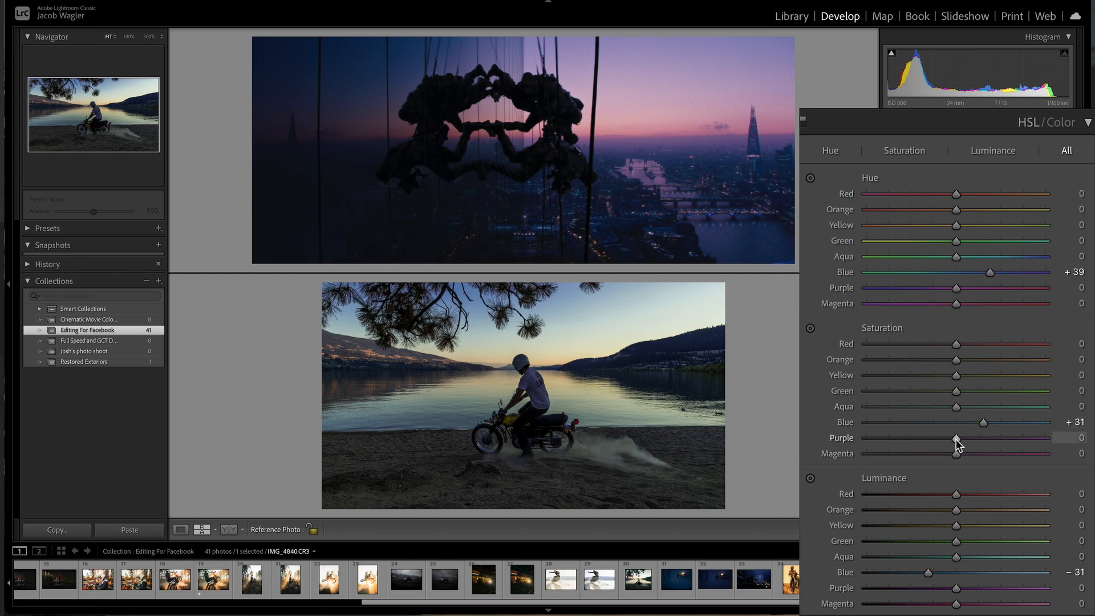
# Step: Zoom in on the rider and water to inspect the active photo
pyautogui.click(540, 385)
pyautogui.moveTo(540, 386); pyautogui.dragTo(559, 441)
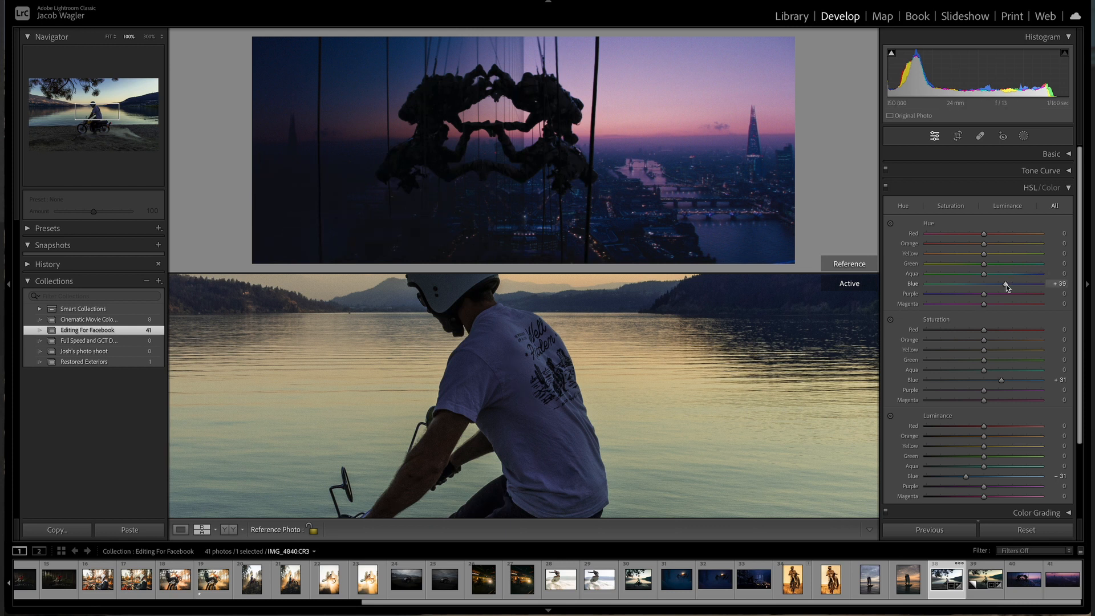
# Step: Lower the Blue hue to +29 and return the active photo to the fit view
pyautogui.moveTo(987, 272); pyautogui.dragTo(983, 273)
pyautogui.click(549, 433)
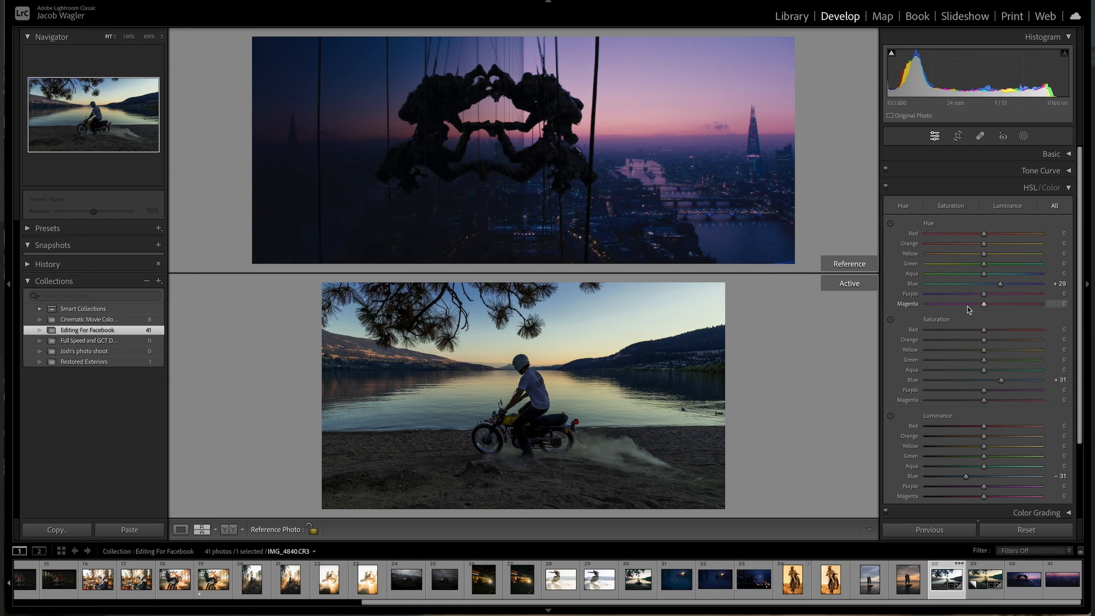
# Step: Open Color Grading and tint the highlights to hue 330 with saturation 48, zooming in to check the sky
pyautogui.moveTo(956, 210)
pyautogui.mouseDown()
pyautogui.moveTo(1046, 210)
pyautogui.moveTo(866, 211)
pyautogui.moveTo(944, 215)
pyautogui.mouseUp()
pyautogui.moveTo(984, 258); pyautogui.dragTo(941, 233)
pyautogui.click(1068, 188)
pyautogui.click(1069, 206)
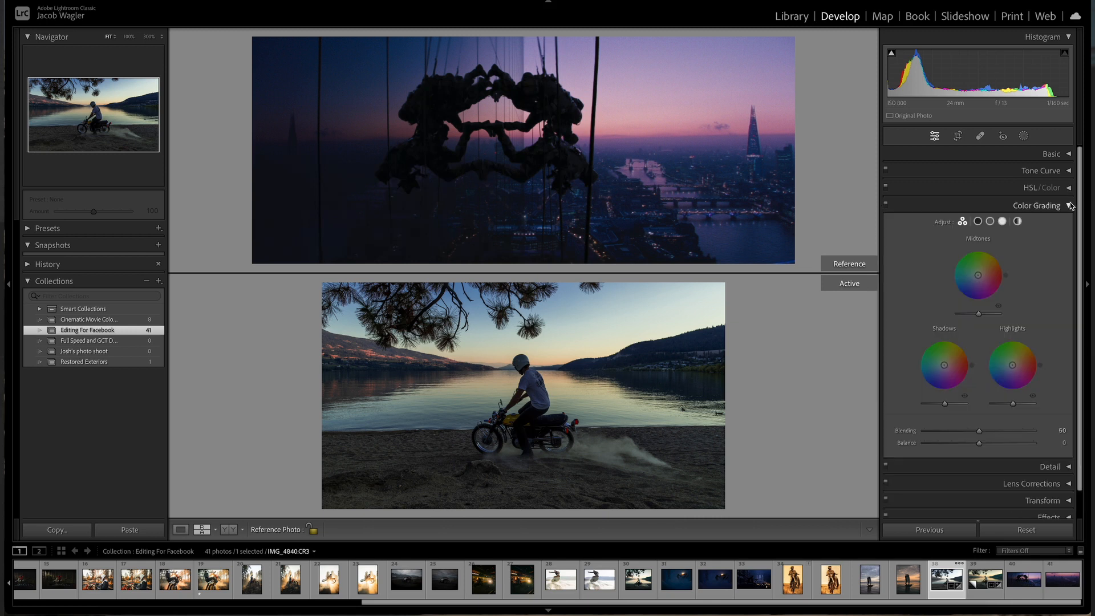
pyautogui.click(1001, 221)
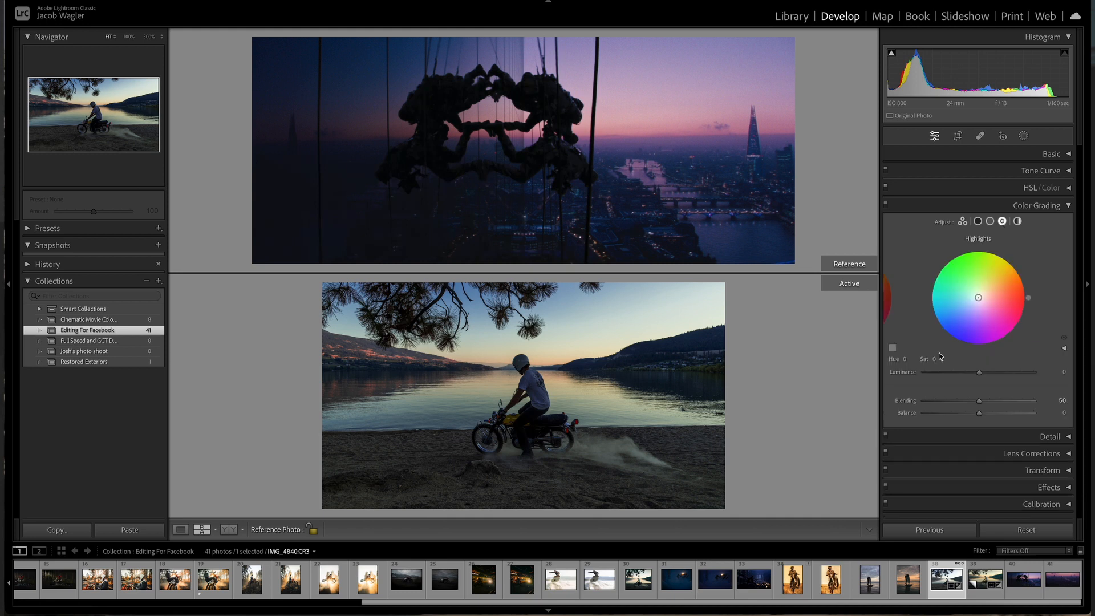
pyautogui.moveTo(905, 361); pyautogui.dragTo(909, 360)
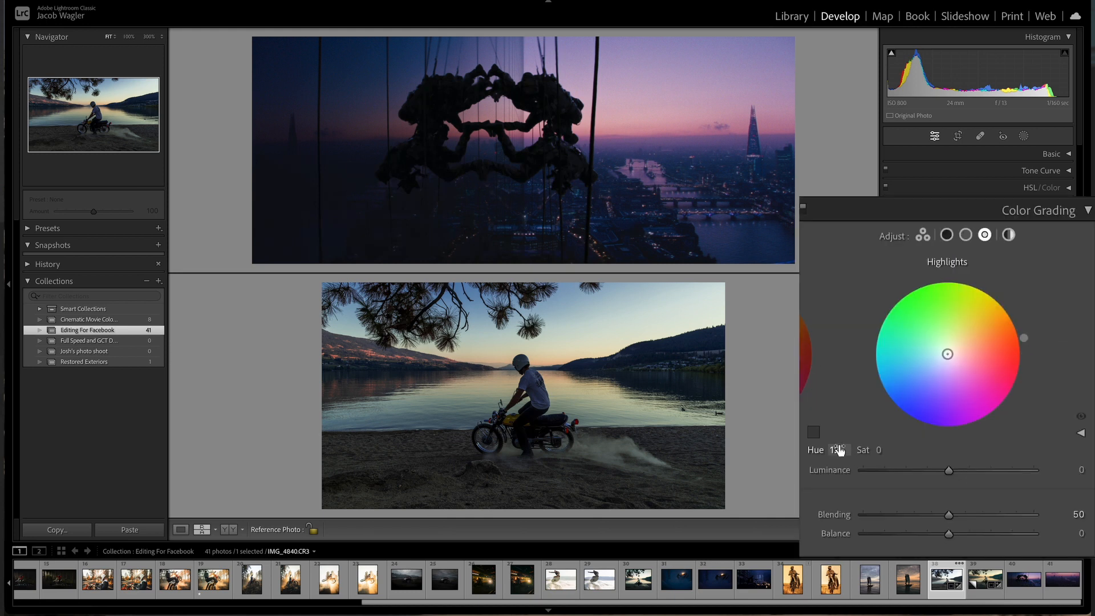
pyautogui.moveTo(839, 450); pyautogui.dragTo(1005, 450)
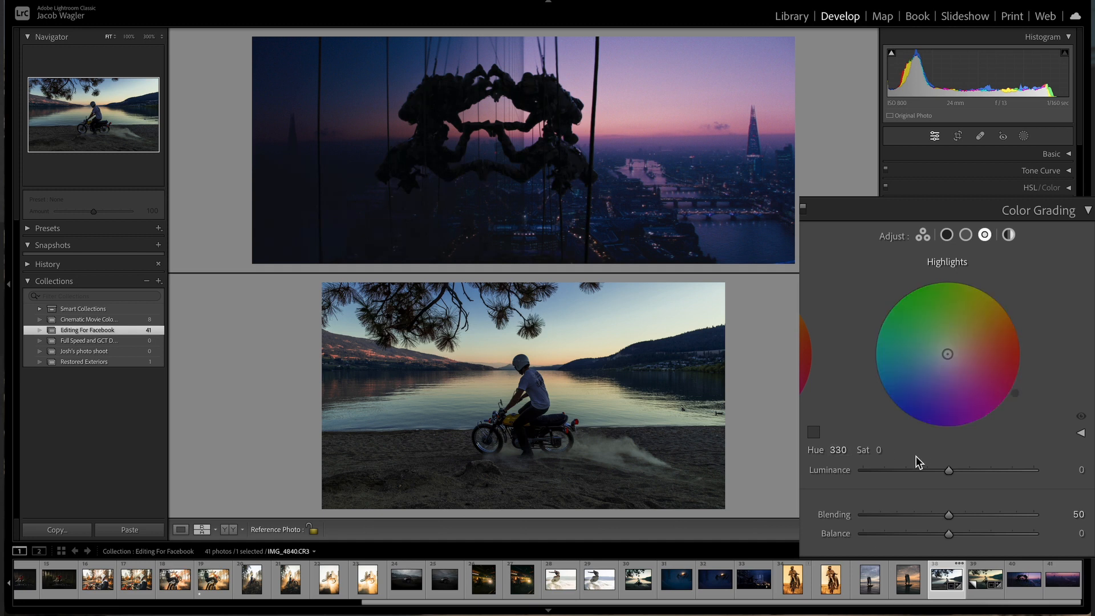
pyautogui.moveTo(878, 450); pyautogui.dragTo(905, 450)
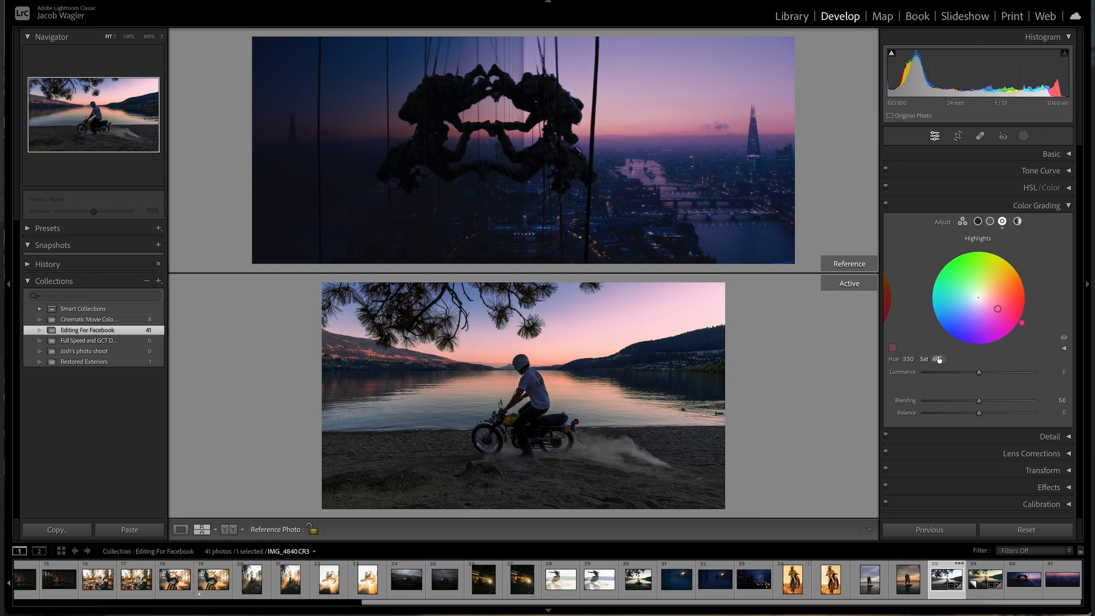
pyautogui.click(549, 352)
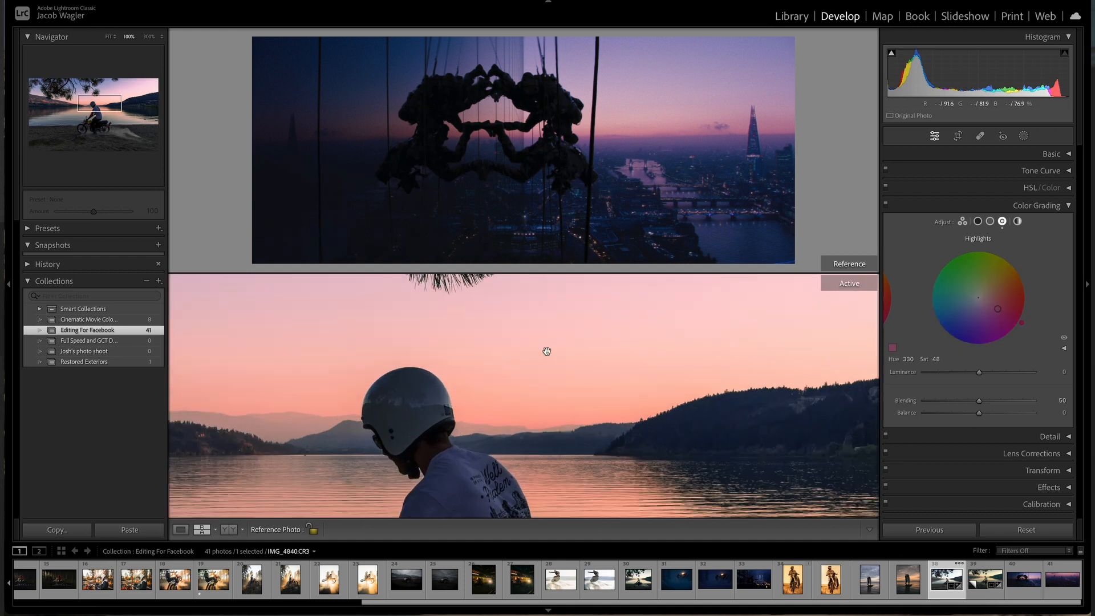
pyautogui.moveTo(544, 351); pyautogui.dragTo(610, 354)
pyautogui.moveTo(546, 409); pyautogui.dragTo(543, 357)
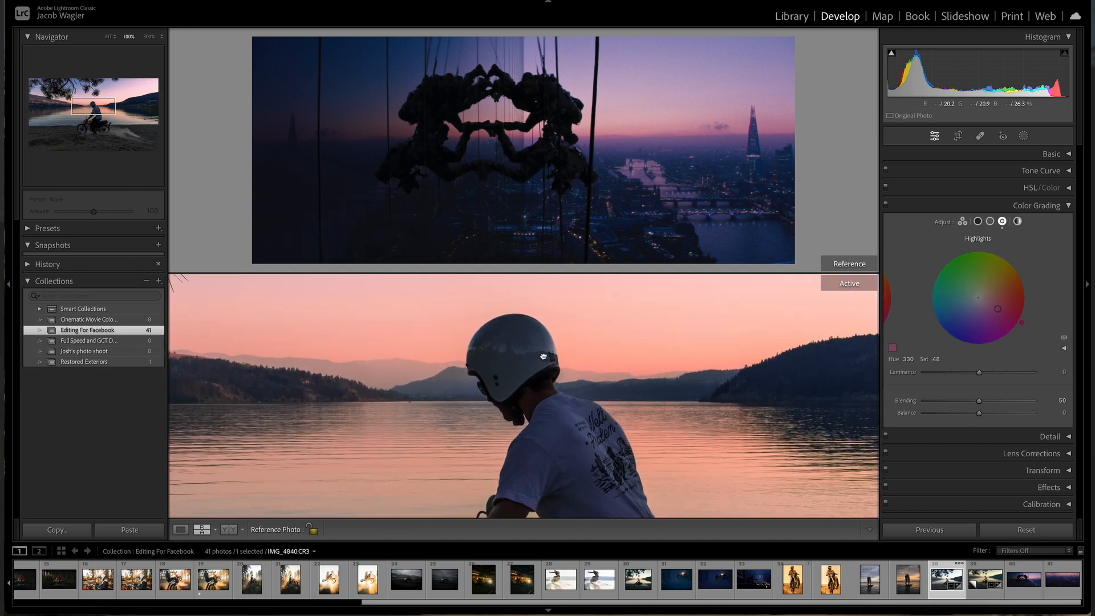
pyautogui.click(543, 356)
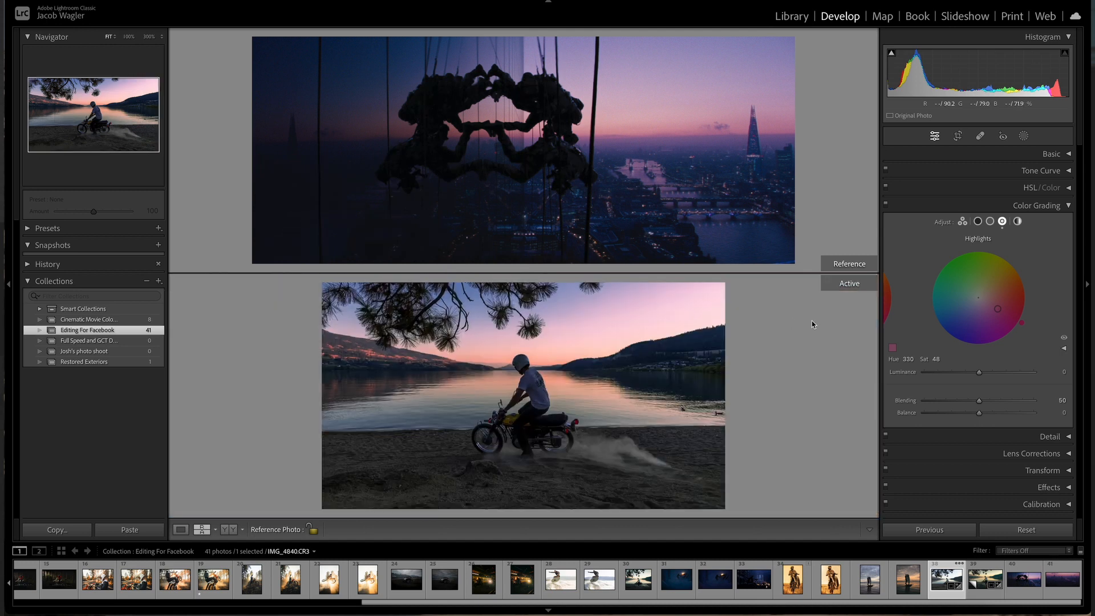
# Step: Tint the midtones to hue 235 with saturation 20, toggling the grading effect to compare with the reference
pyautogui.click(990, 221)
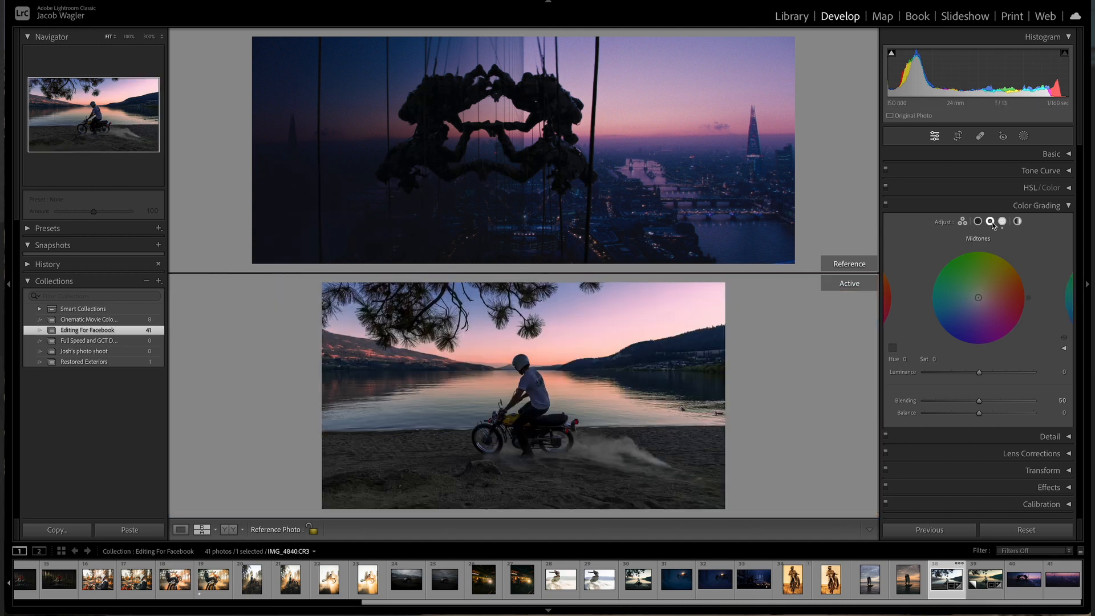
pyautogui.click(908, 360)
pyautogui.click(611, 181)
pyautogui.click(611, 182)
pyautogui.click(612, 171)
pyautogui.click(554, 167)
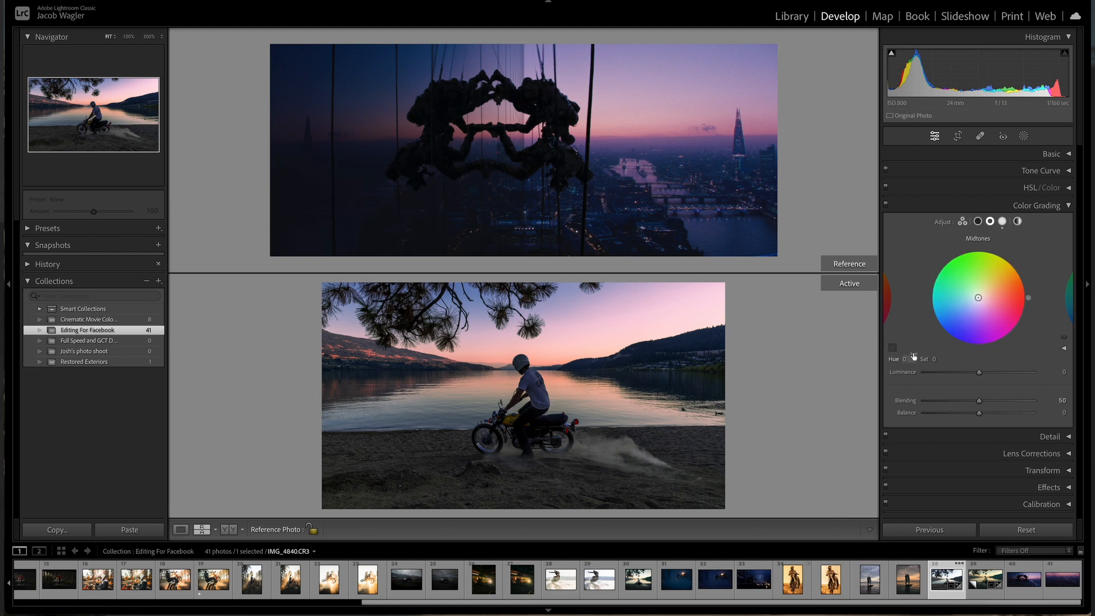
pyautogui.moveTo(836, 455); pyautogui.dragTo(961, 454)
pyautogui.moveTo(885, 453); pyautogui.dragTo(908, 453)
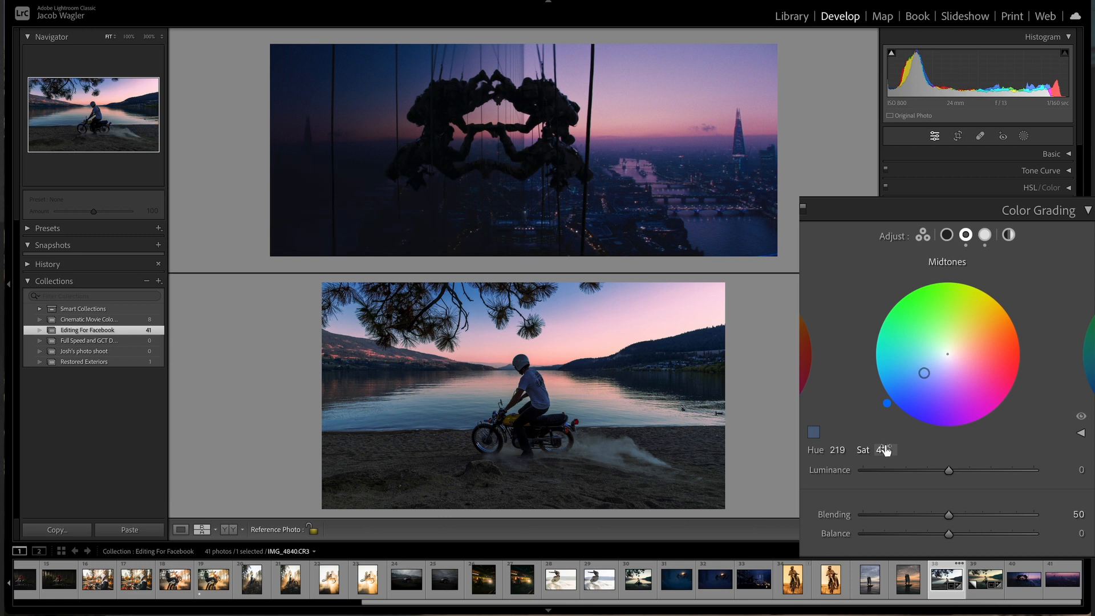
pyautogui.moveTo(841, 451); pyautogui.dragTo(851, 451)
pyautogui.moveTo(886, 452); pyautogui.dragTo(866, 452)
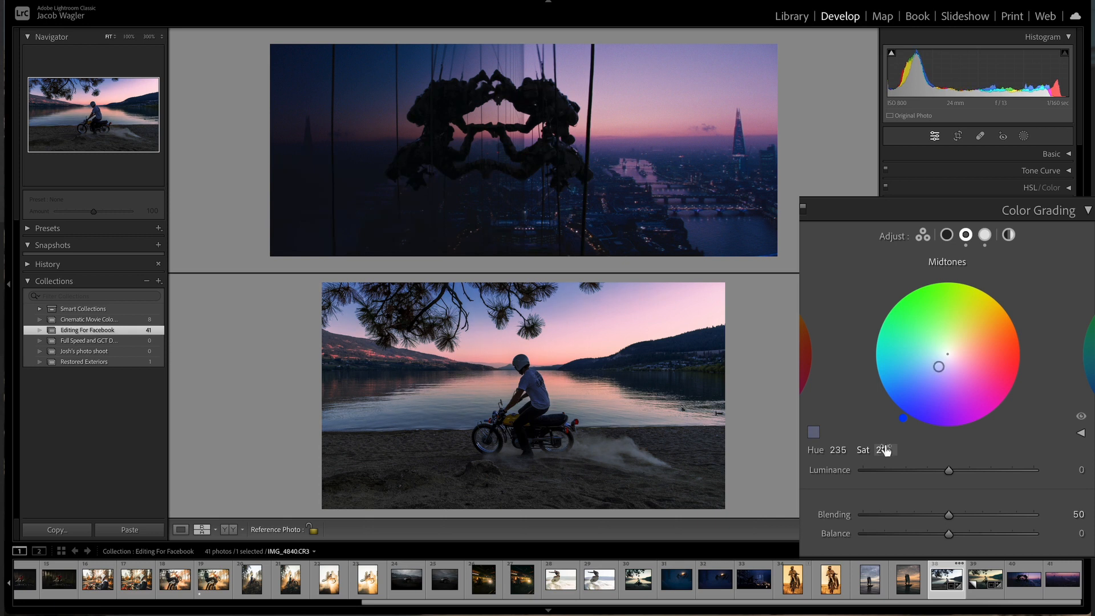
pyautogui.click(1081, 417)
pyautogui.click(1081, 418)
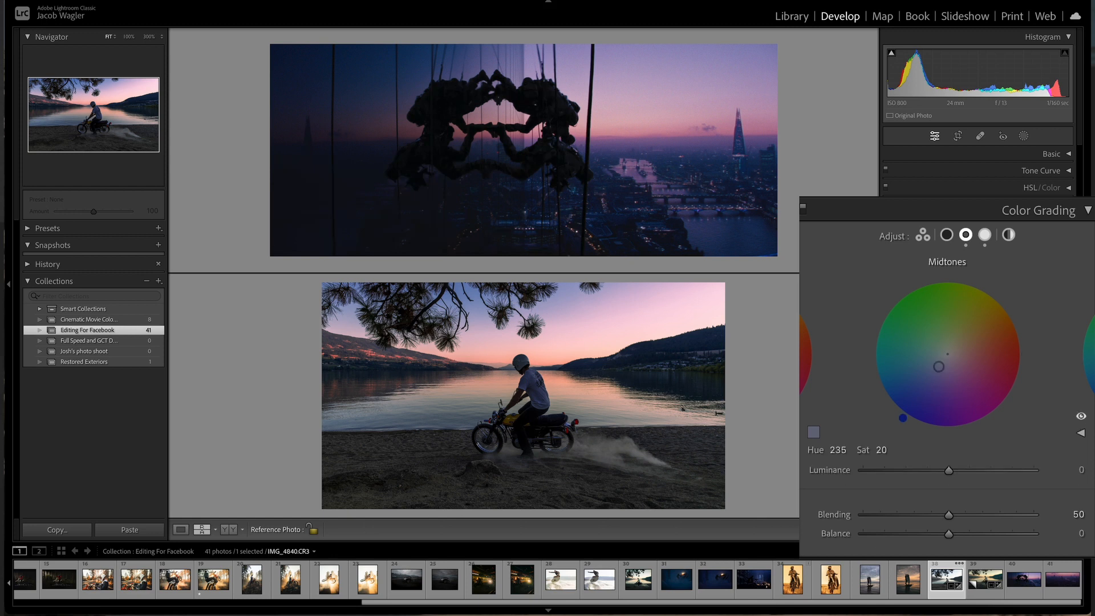
pyautogui.click(1081, 418)
pyautogui.click(1081, 418)
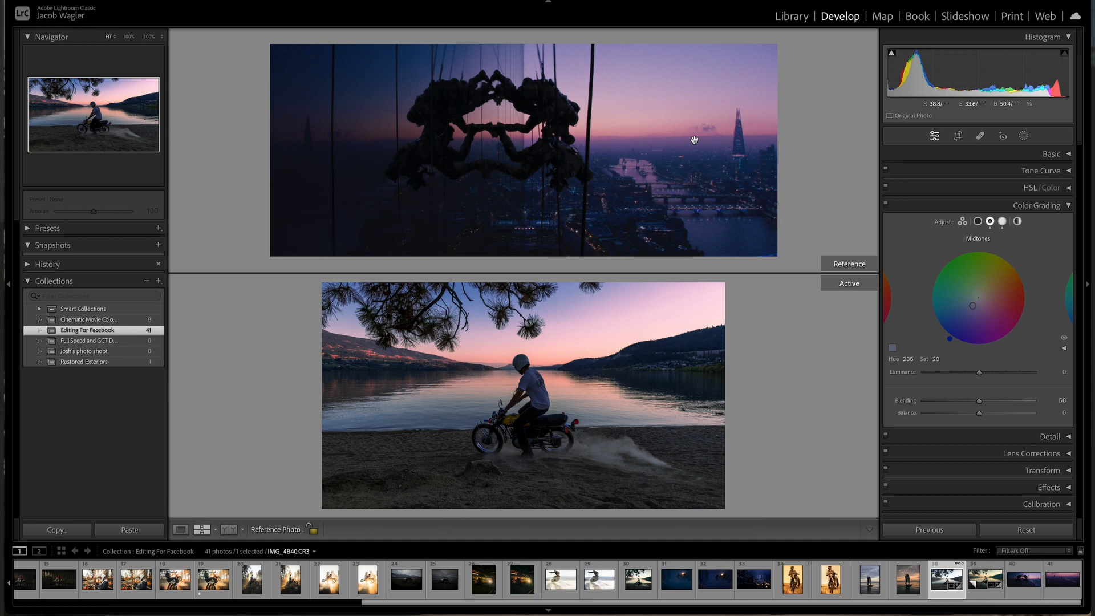
# Step: Tint the shadows to hue 234 with saturation 20 and raise the grading Blending to 72
pyautogui.click(977, 221)
pyautogui.moveTo(906, 360); pyautogui.dragTo(998, 360)
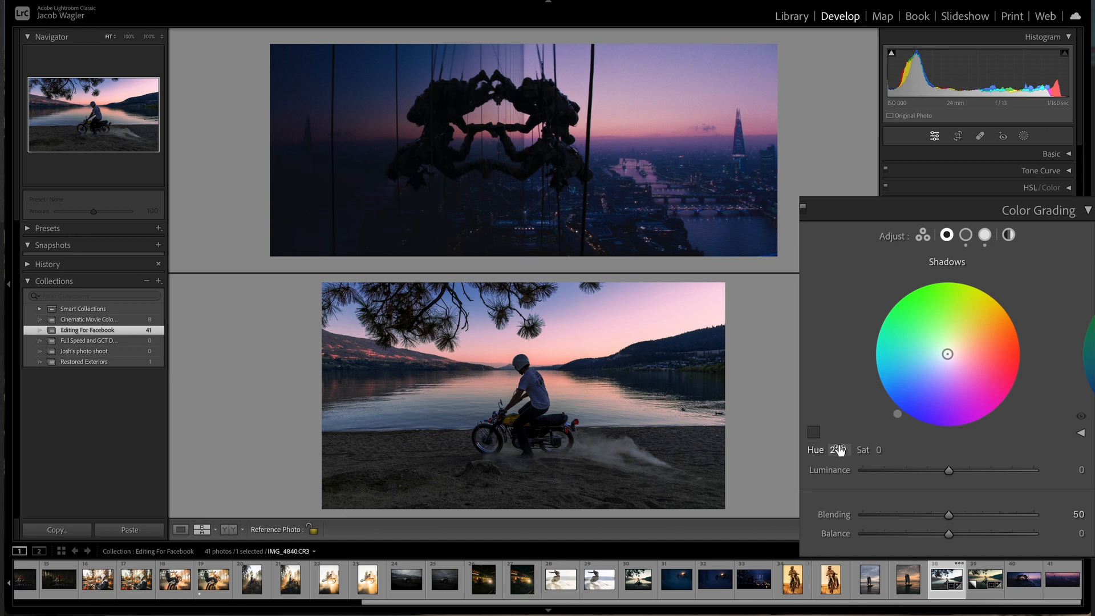
pyautogui.moveTo(882, 449)
pyautogui.mouseDown()
pyautogui.moveTo(906, 449)
pyautogui.moveTo(885, 450)
pyautogui.mouseUp()
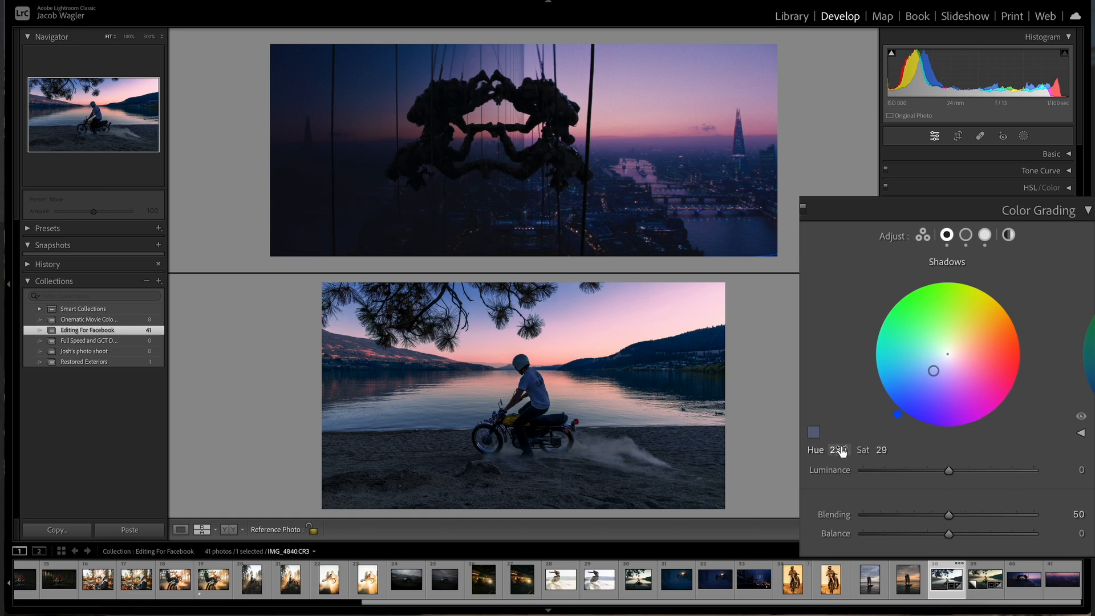
pyautogui.moveTo(841, 451); pyautogui.dragTo(842, 451)
pyautogui.moveTo(881, 450); pyautogui.dragTo(876, 450)
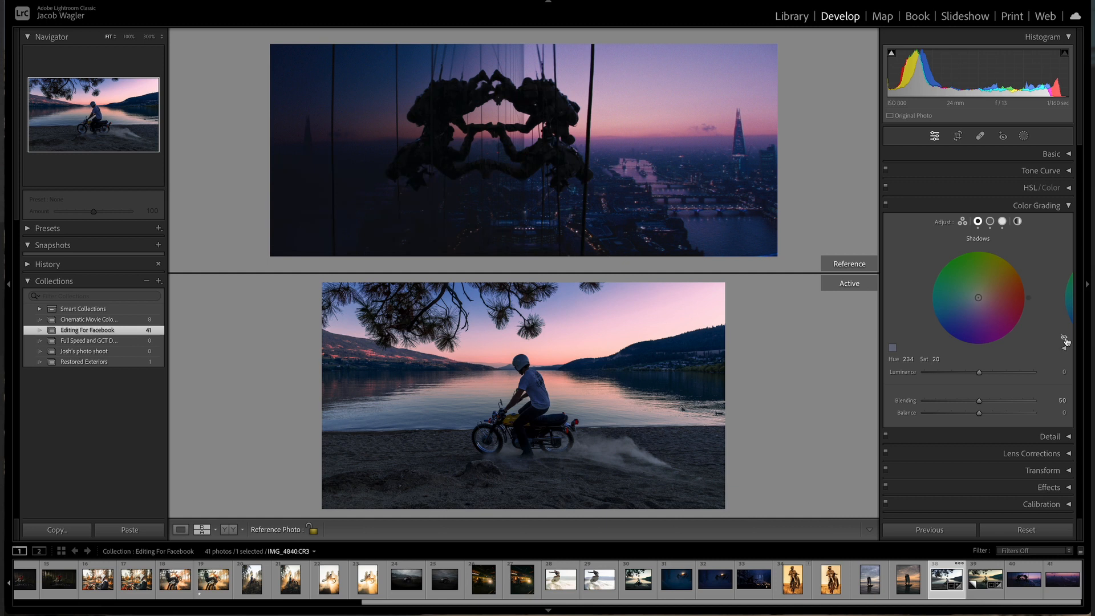
pyautogui.click(1064, 340)
pyautogui.click(1064, 340)
pyautogui.click(1064, 340)
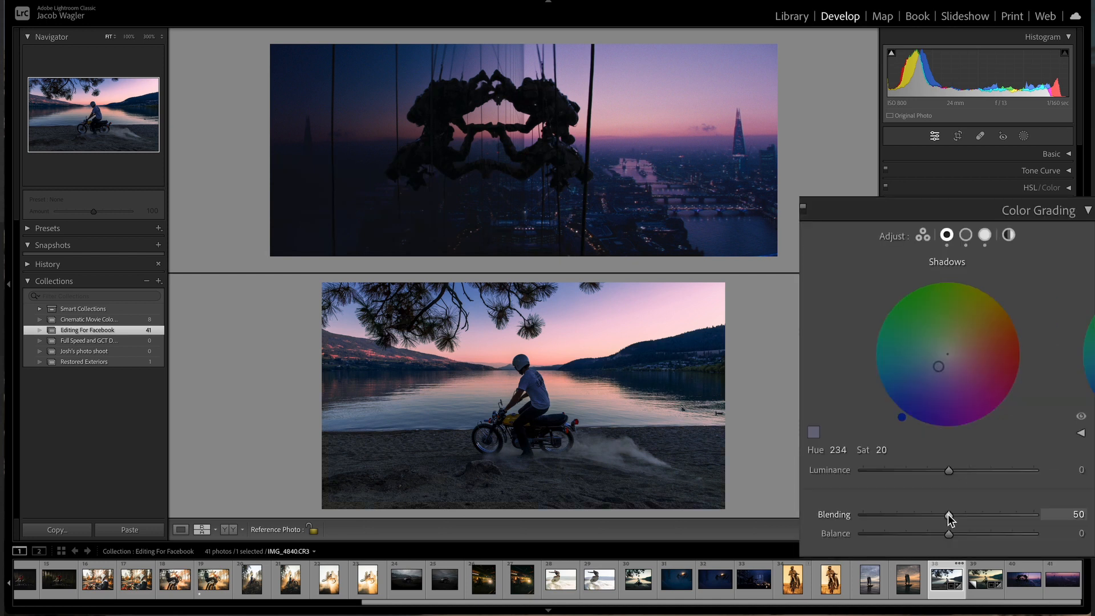
pyautogui.moveTo(952, 514); pyautogui.dragTo(984, 513)
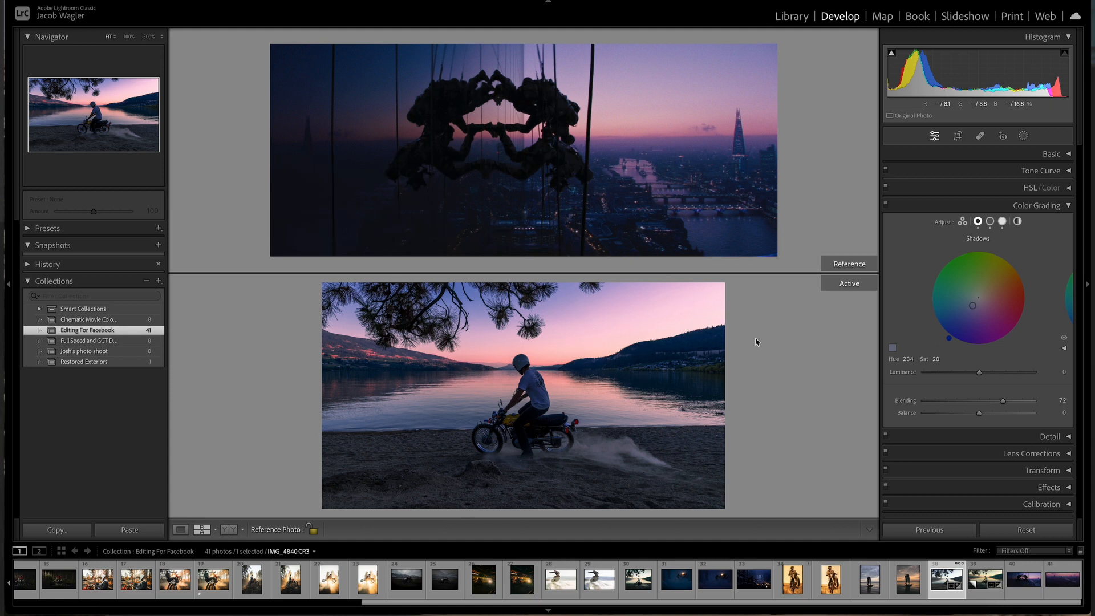
# Step: In Basic, set Highlights to -94, Whites to -90 and Exposure to -0.75
pyautogui.click(1054, 154)
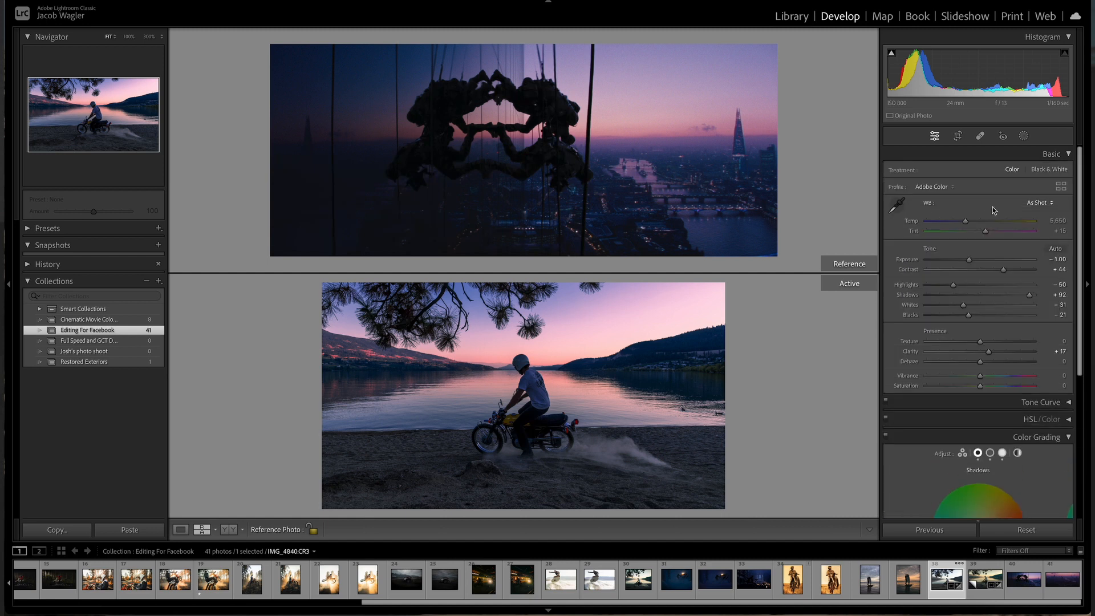
pyautogui.moveTo(953, 286); pyautogui.dragTo(931, 287)
pyautogui.moveTo(875, 367); pyautogui.dragTo(872, 368)
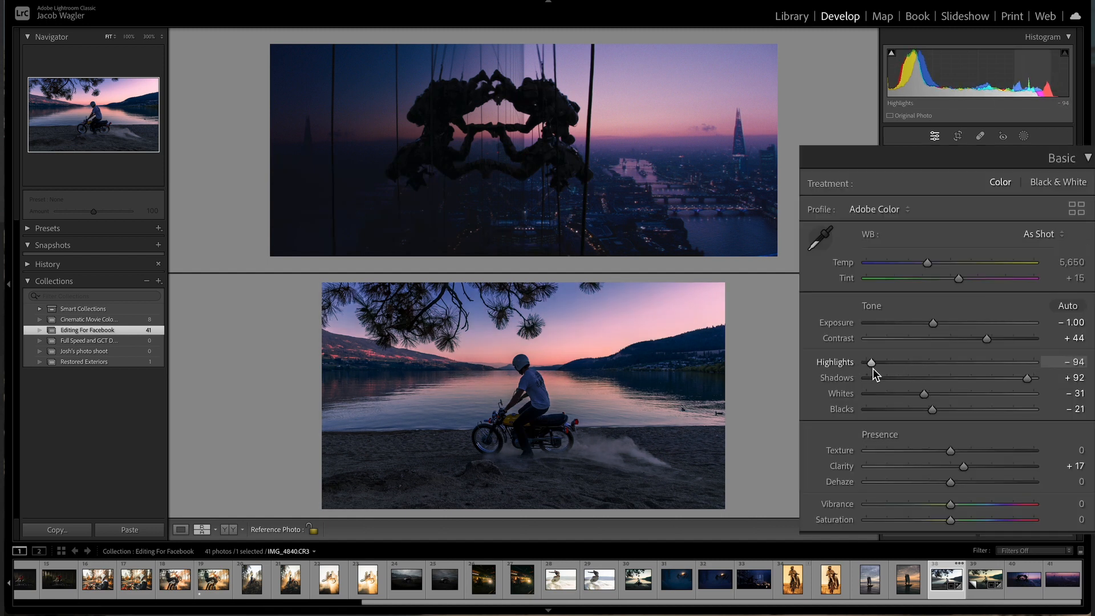
pyautogui.moveTo(925, 395); pyautogui.dragTo(877, 399)
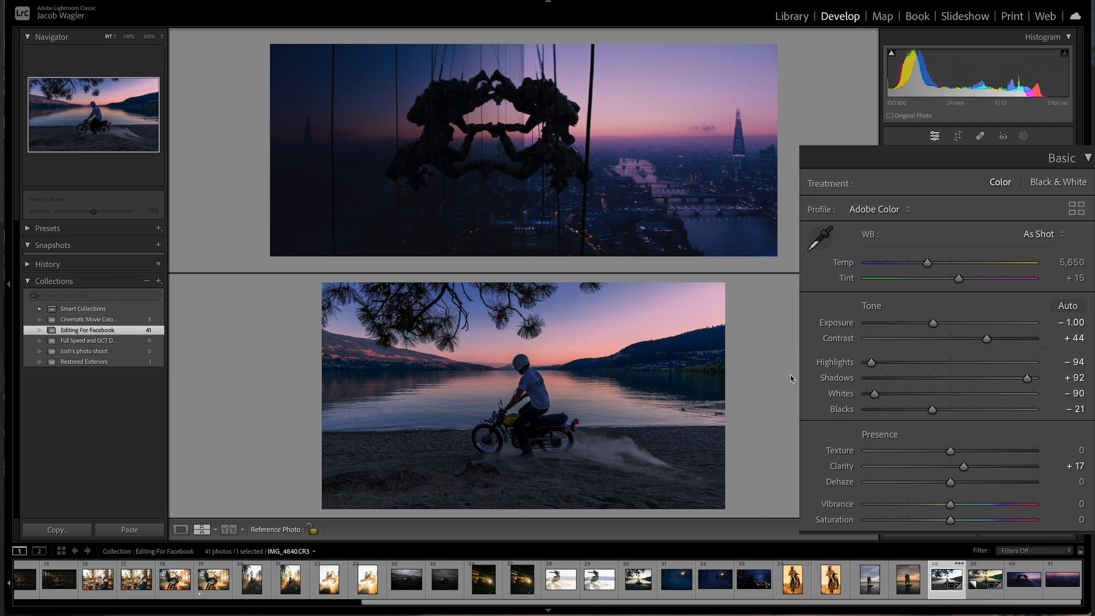
pyautogui.moveTo(935, 324); pyautogui.dragTo(938, 323)
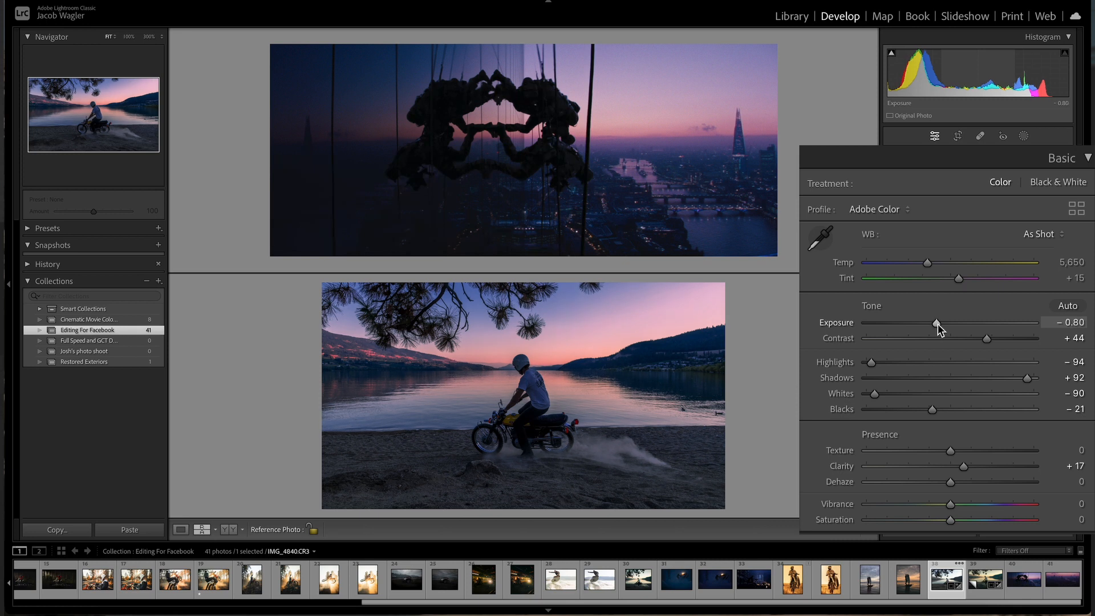
pyautogui.moveTo(937, 324); pyautogui.dragTo(940, 324)
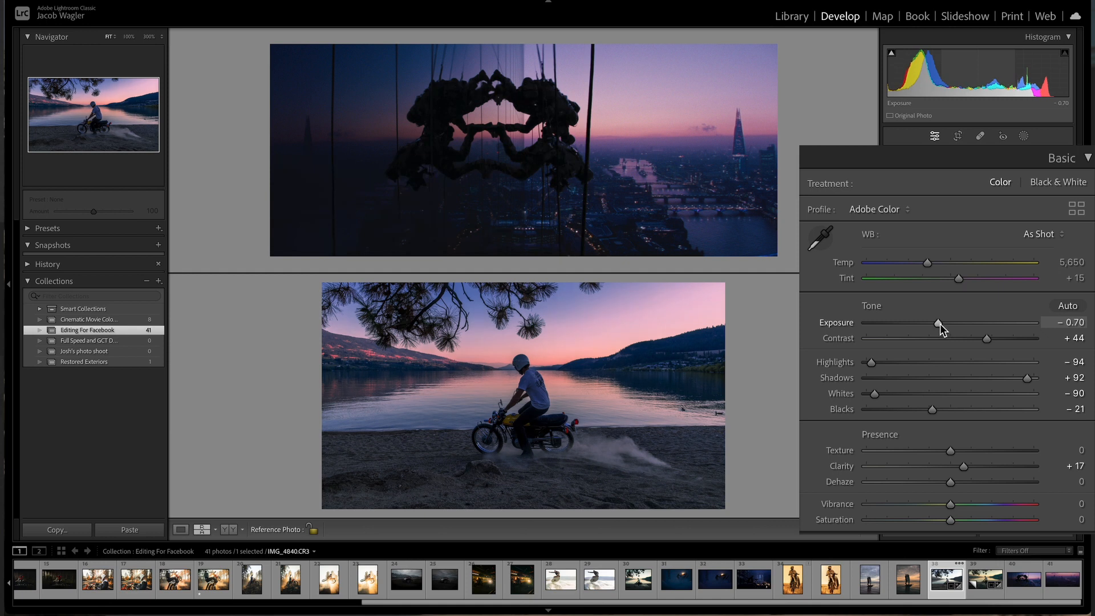
pyautogui.moveTo(940, 324); pyautogui.dragTo(939, 324)
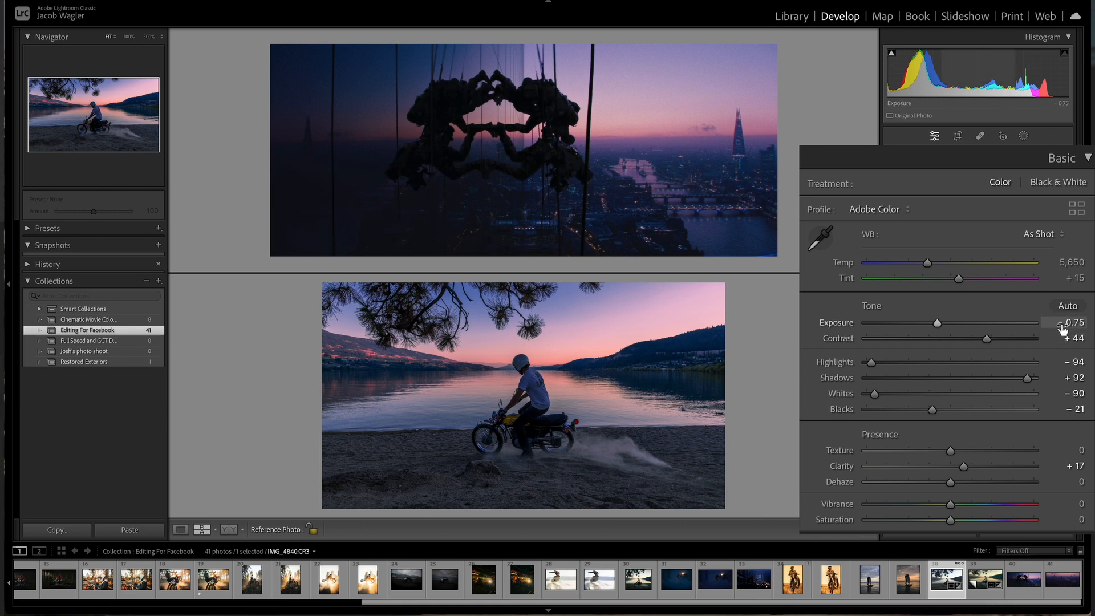
pyautogui.click(1069, 155)
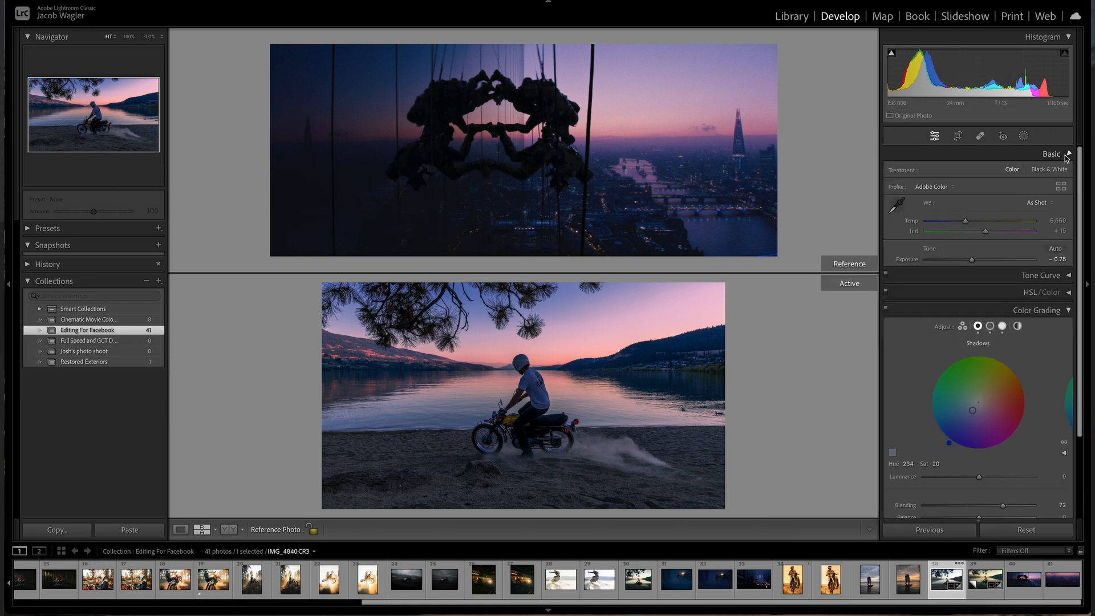
# Step: Open the Tone Curve, add curve points, and pull the shadow point down to input 69, output 60
pyautogui.click(1069, 171)
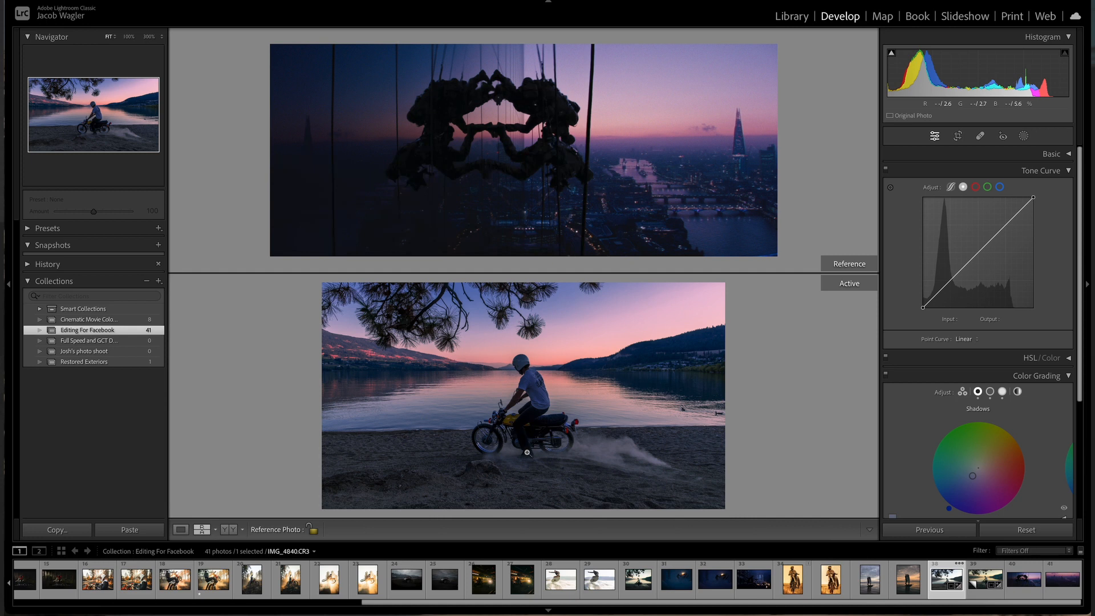
pyautogui.click(951, 282)
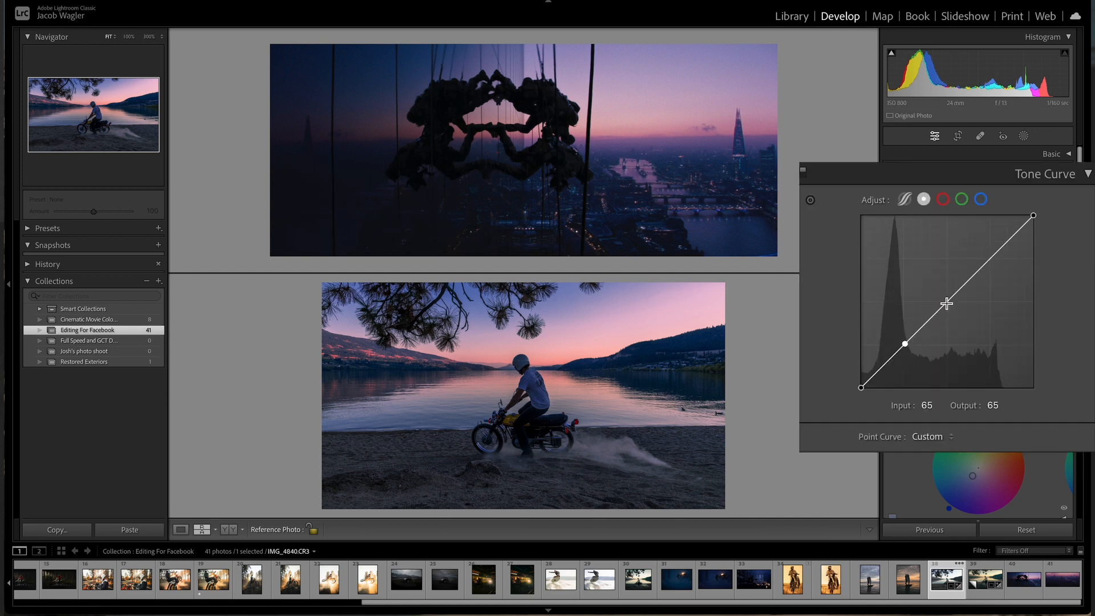
pyautogui.click(990, 258)
pyautogui.moveTo(908, 344); pyautogui.dragTo(906, 347)
# Step: View the photo at 50% and refine the curve, lifting the black point and setting the shadow point to 69/58
pyautogui.click(525, 395)
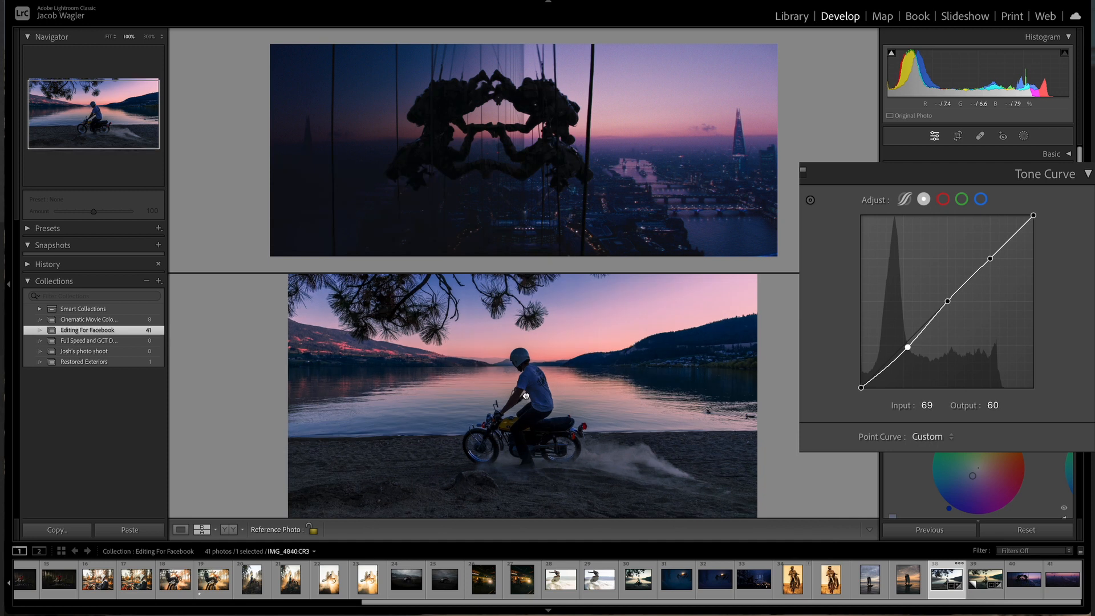
pyautogui.click(526, 390)
pyautogui.click(162, 36)
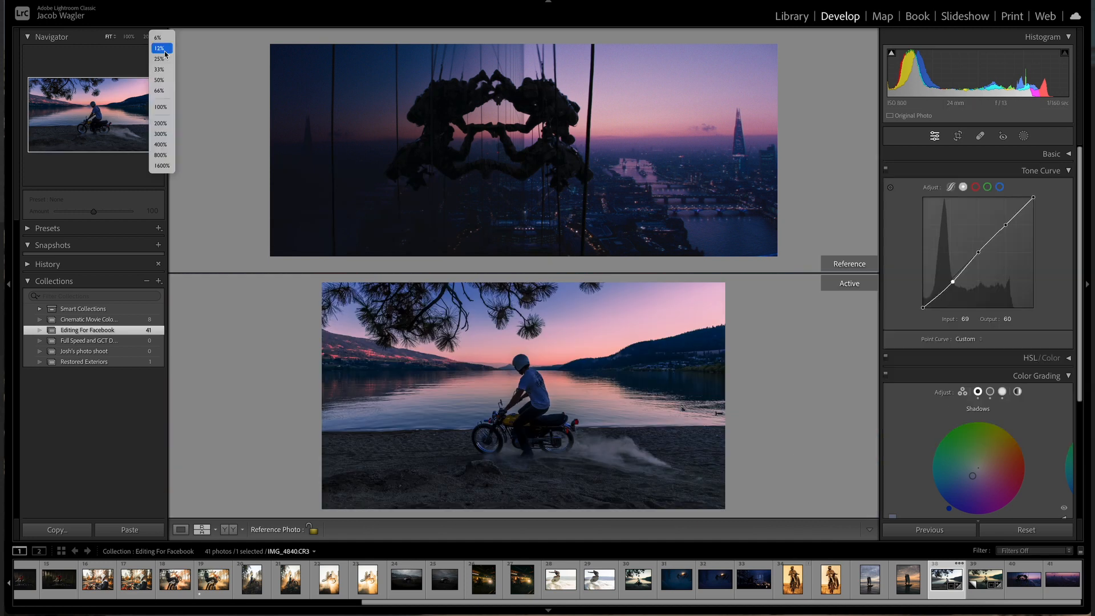
pyautogui.click(171, 88)
pyautogui.moveTo(491, 342); pyautogui.dragTo(491, 318)
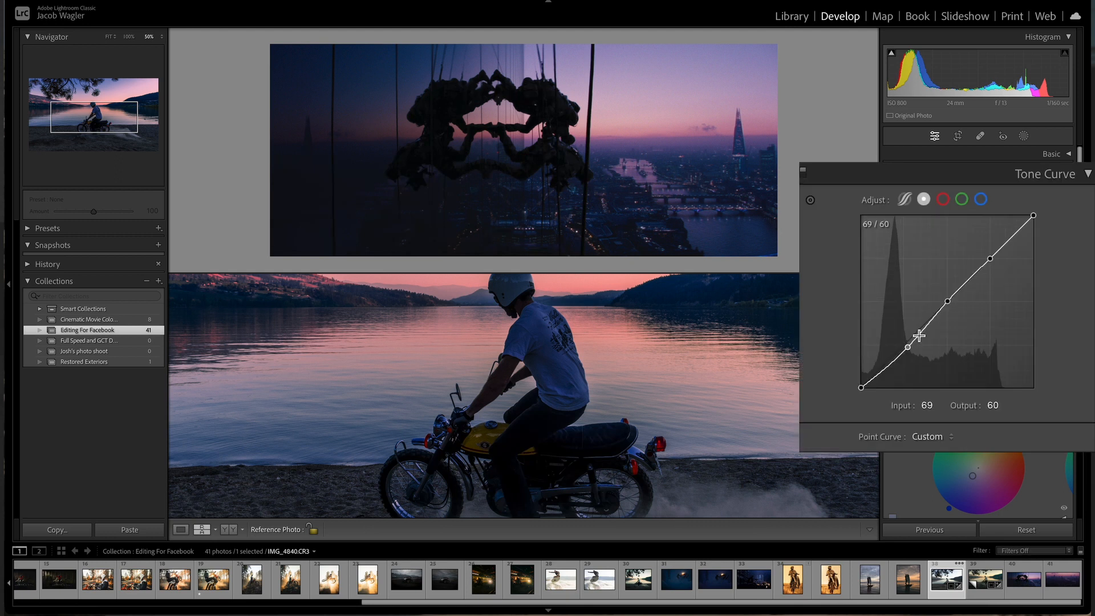
pyautogui.click(949, 303)
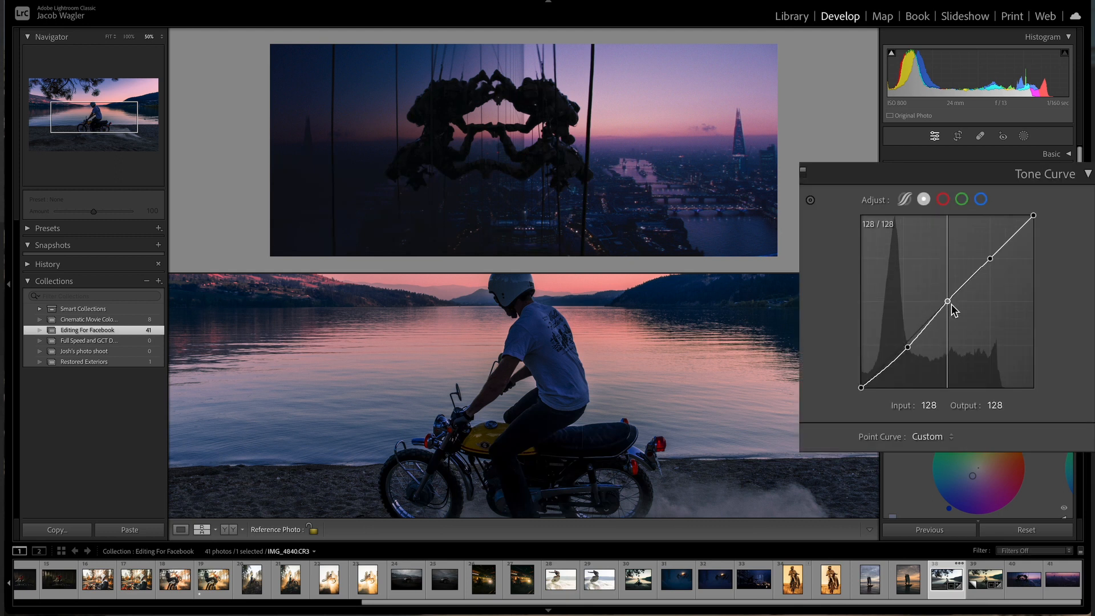
pyautogui.moveTo(949, 303); pyautogui.dragTo(951, 303)
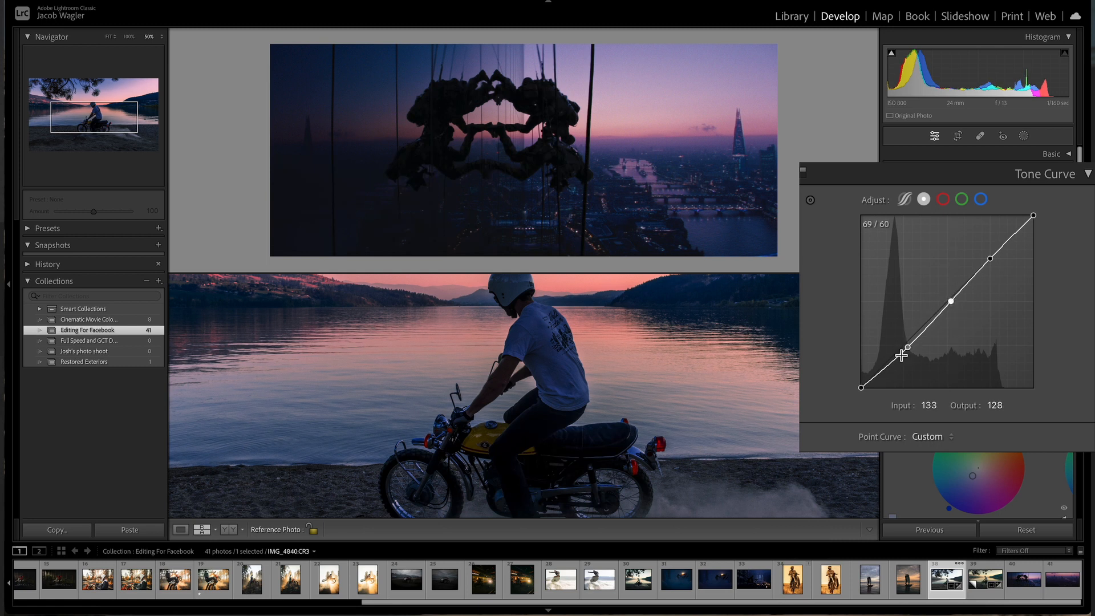
pyautogui.moveTo(860, 387); pyautogui.dragTo(858, 382)
pyautogui.moveTo(908, 348); pyautogui.dragTo(909, 354)
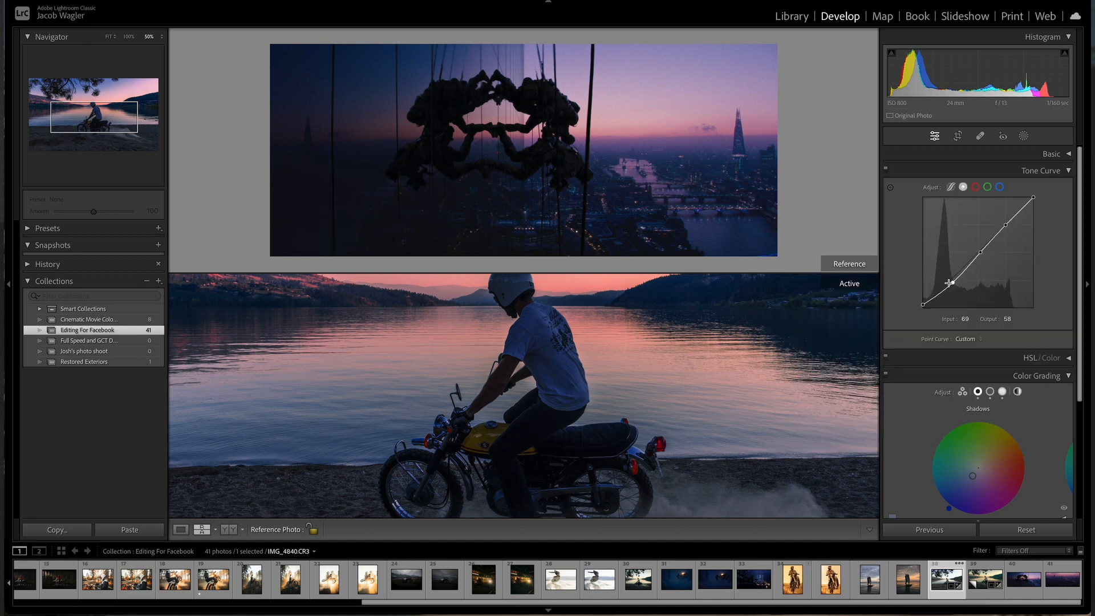
# Step: Zoom into the reference and move the Tone Curve's shadow point to input 72, output 59
pyautogui.click(539, 113)
pyautogui.moveTo(578, 113); pyautogui.dragTo(650, 171)
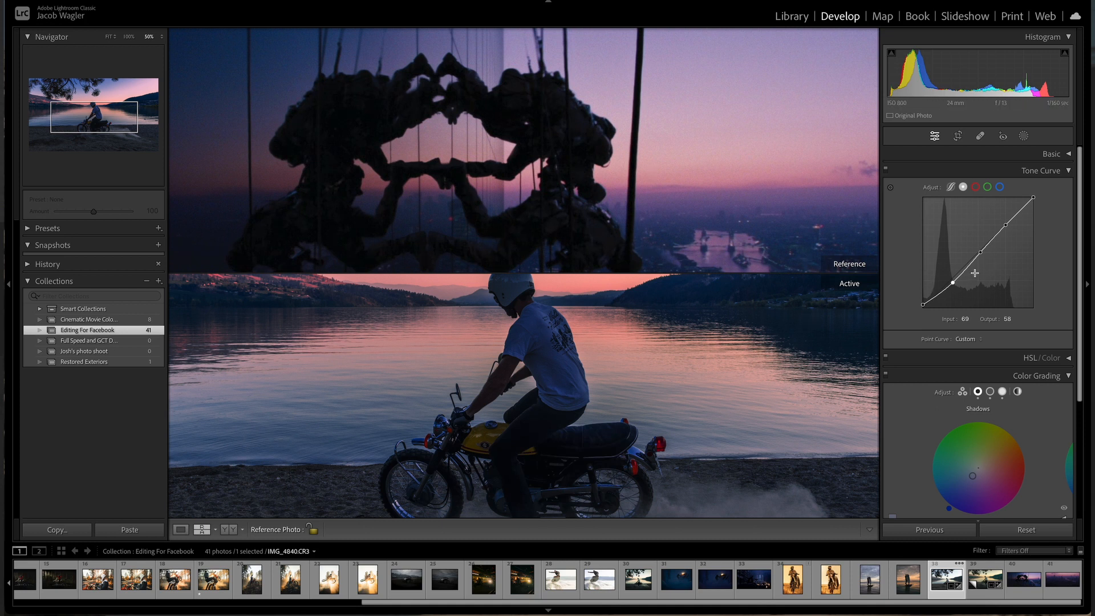
pyautogui.moveTo(952, 282); pyautogui.dragTo(955, 283)
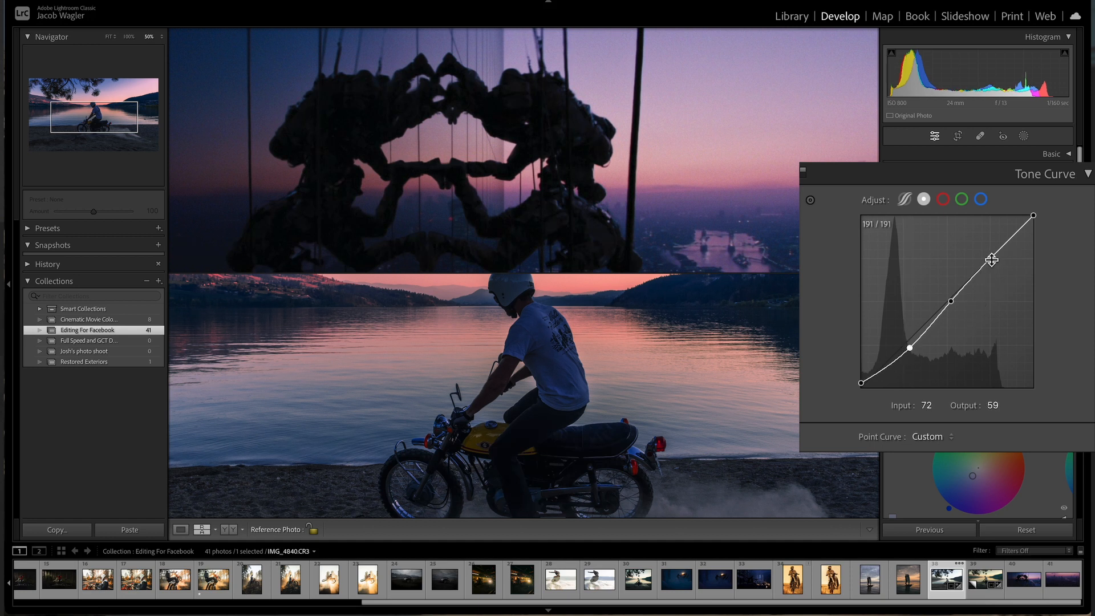
pyautogui.moveTo(661, 371); pyautogui.dragTo(634, 460)
pyautogui.moveTo(710, 410); pyautogui.dragTo(672, 411)
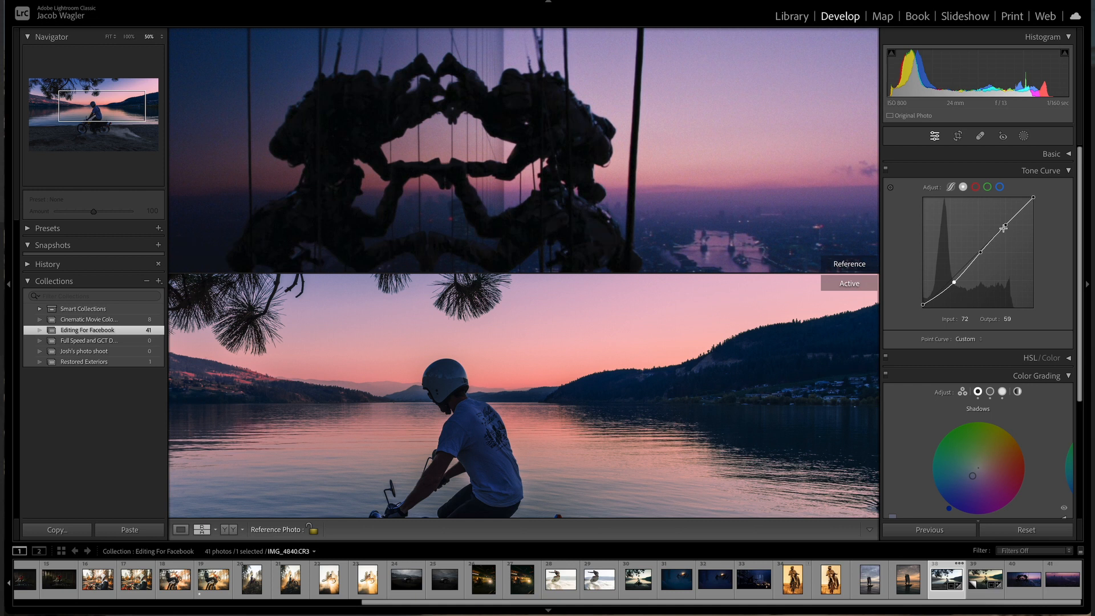
# Step: Pull the upper curve point down to 198/185 and lower the white point to output 224
pyautogui.moveTo(1007, 226); pyautogui.dragTo(995, 263)
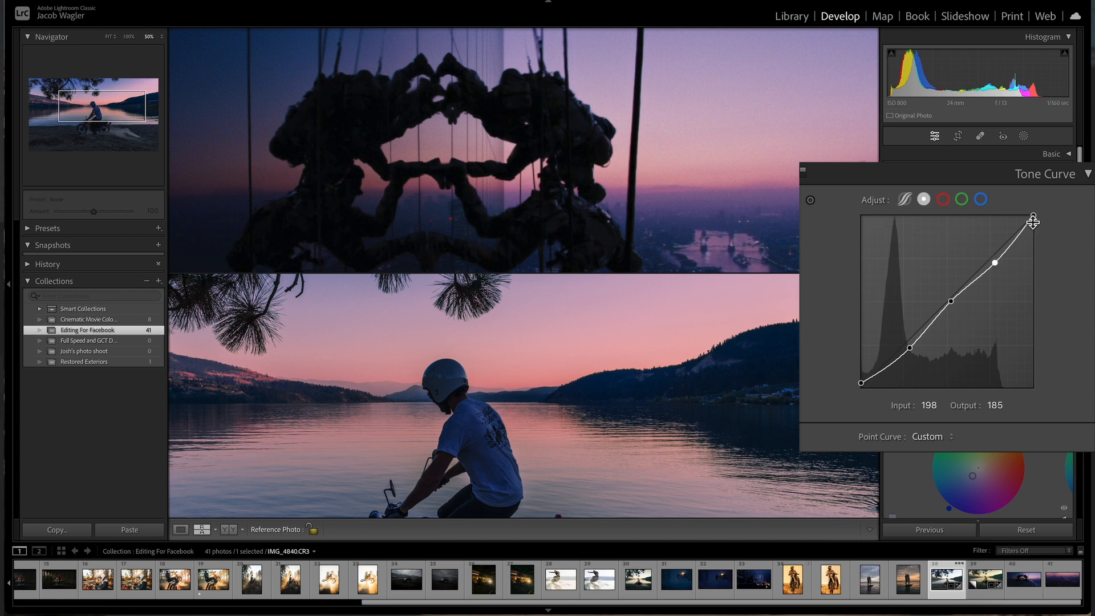
pyautogui.moveTo(1032, 215); pyautogui.dragTo(1042, 240)
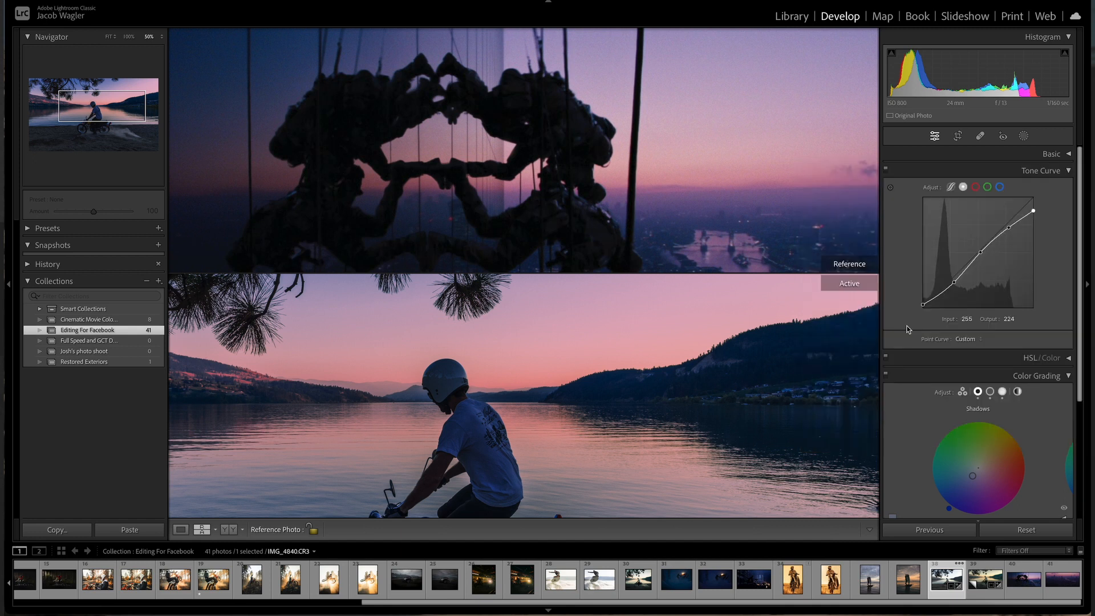
pyautogui.click(598, 442)
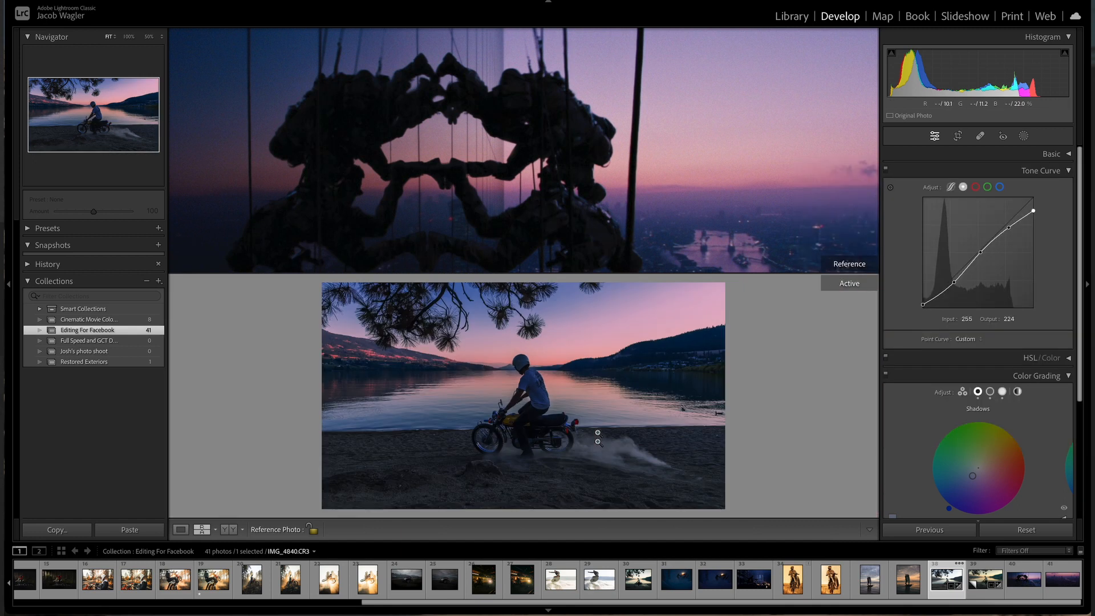
# Step: Switch the Tone Curve to the blue channel, add points, and pull the low point down to 34/23
pyautogui.click(648, 215)
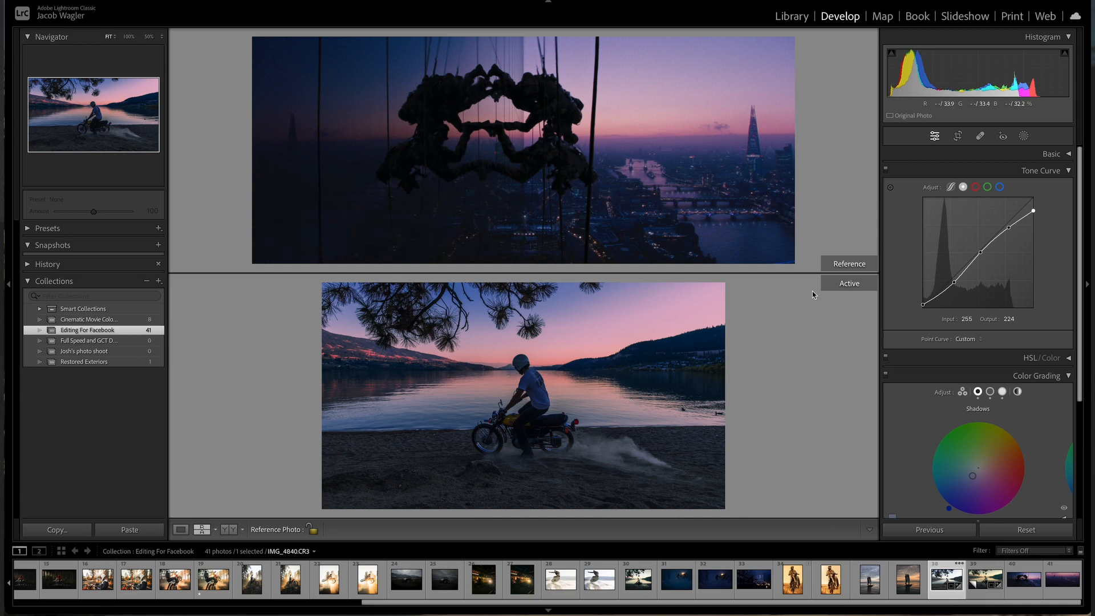
pyautogui.click(999, 187)
pyautogui.click(520, 437)
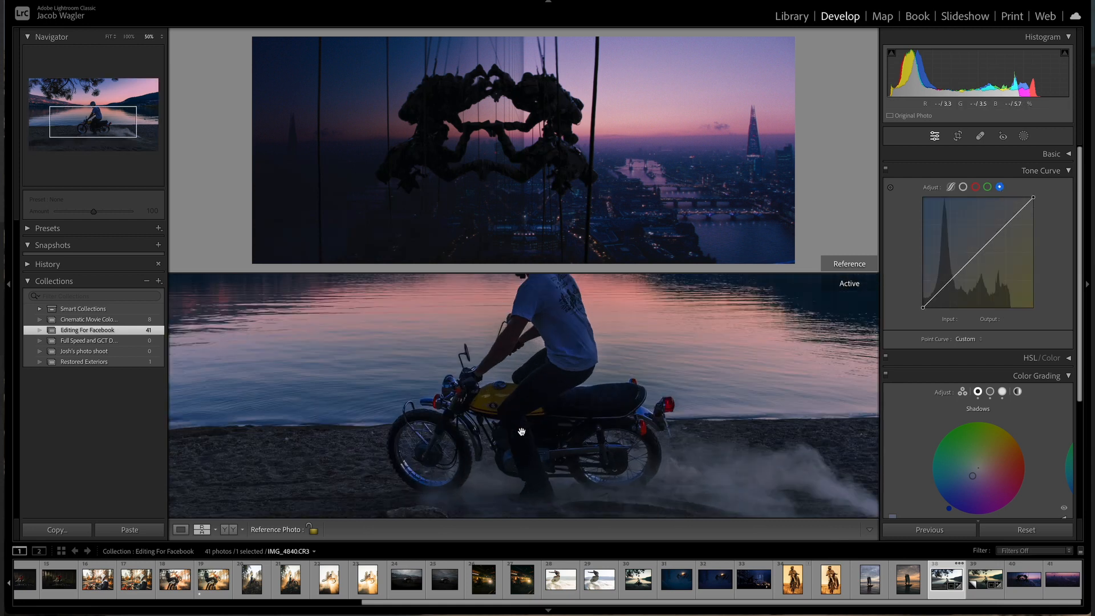
pyautogui.moveTo(521, 432); pyautogui.dragTo(384, 403)
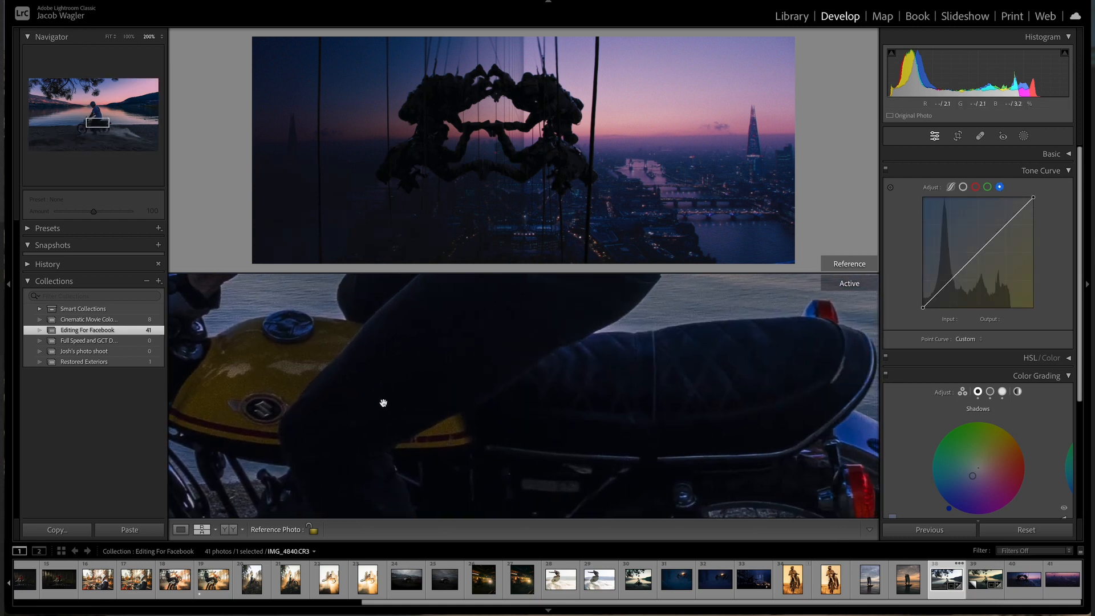
pyautogui.moveTo(392, 356); pyautogui.dragTo(460, 346)
pyautogui.click(951, 280)
pyautogui.click(947, 302)
pyautogui.click(989, 259)
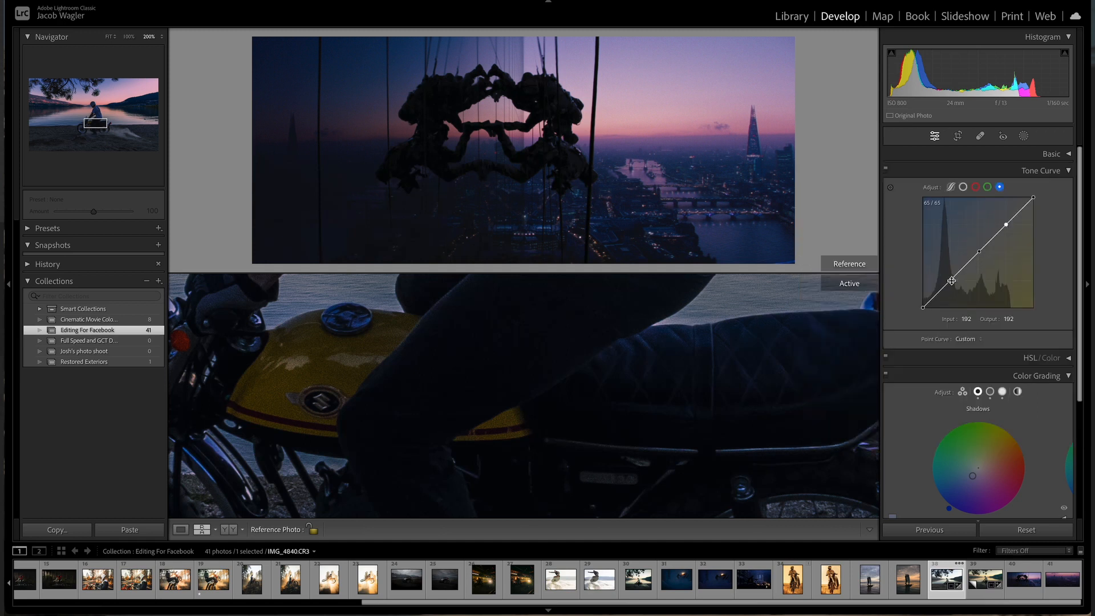
pyautogui.moveTo(951, 280); pyautogui.dragTo(951, 285)
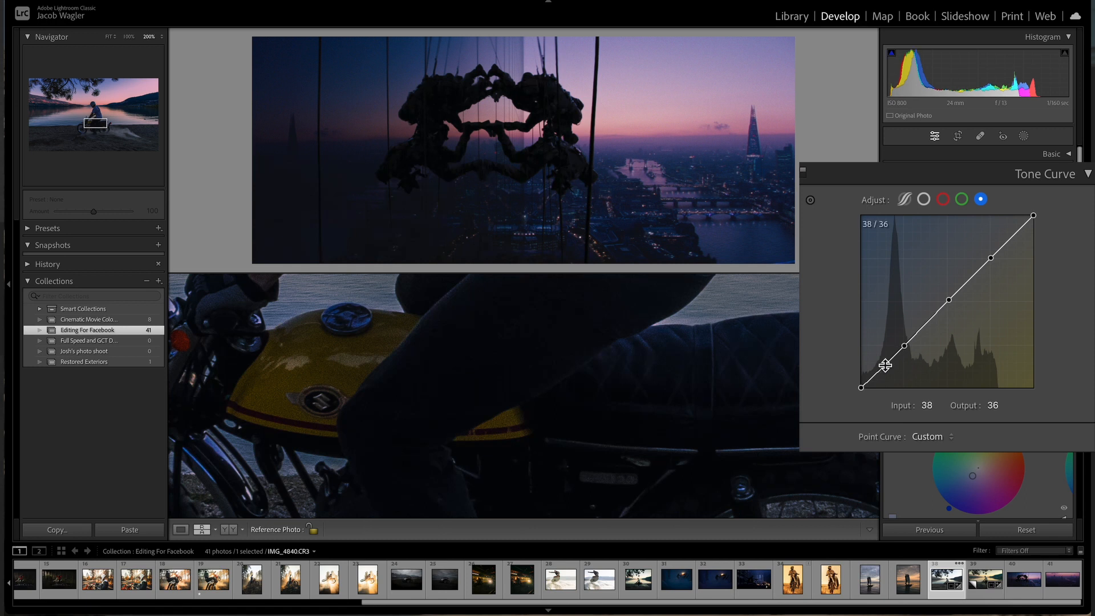
pyautogui.moveTo(885, 365); pyautogui.dragTo(886, 371)
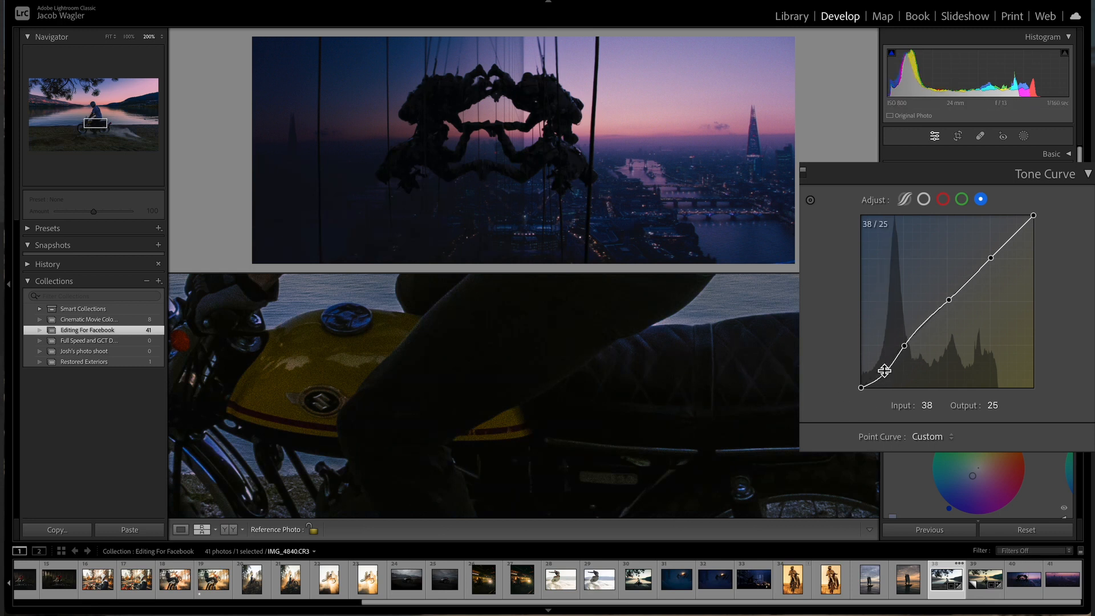
pyautogui.moveTo(885, 371); pyautogui.dragTo(884, 372)
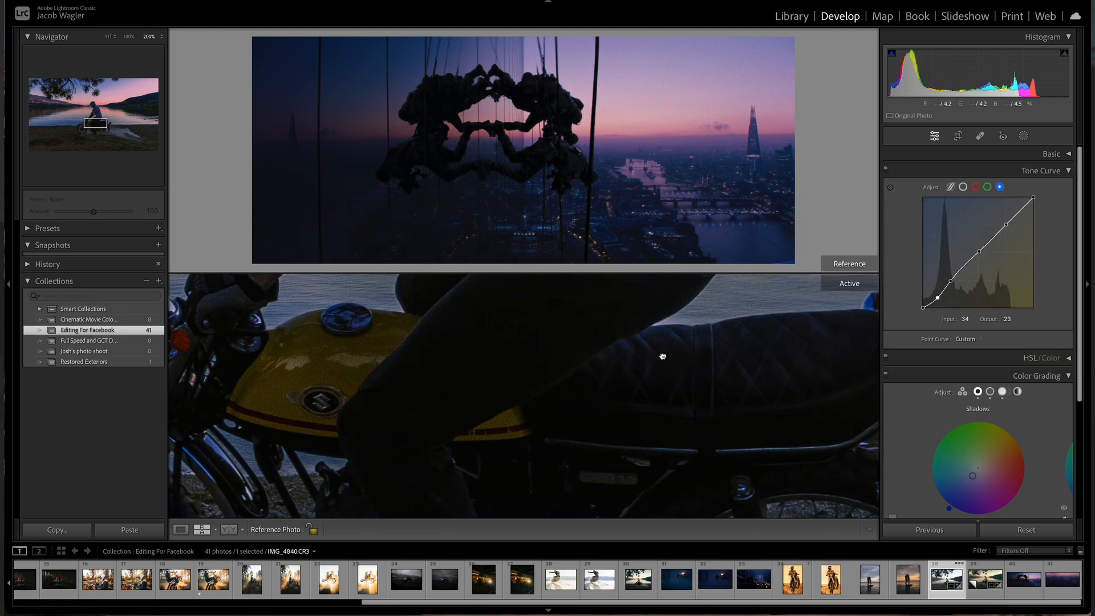
# Step: Zoom and pan around the photo and reference to compare shadow colours and details
pyautogui.moveTo(662, 356); pyautogui.dragTo(645, 451)
pyautogui.moveTo(559, 427); pyautogui.dragTo(559, 388)
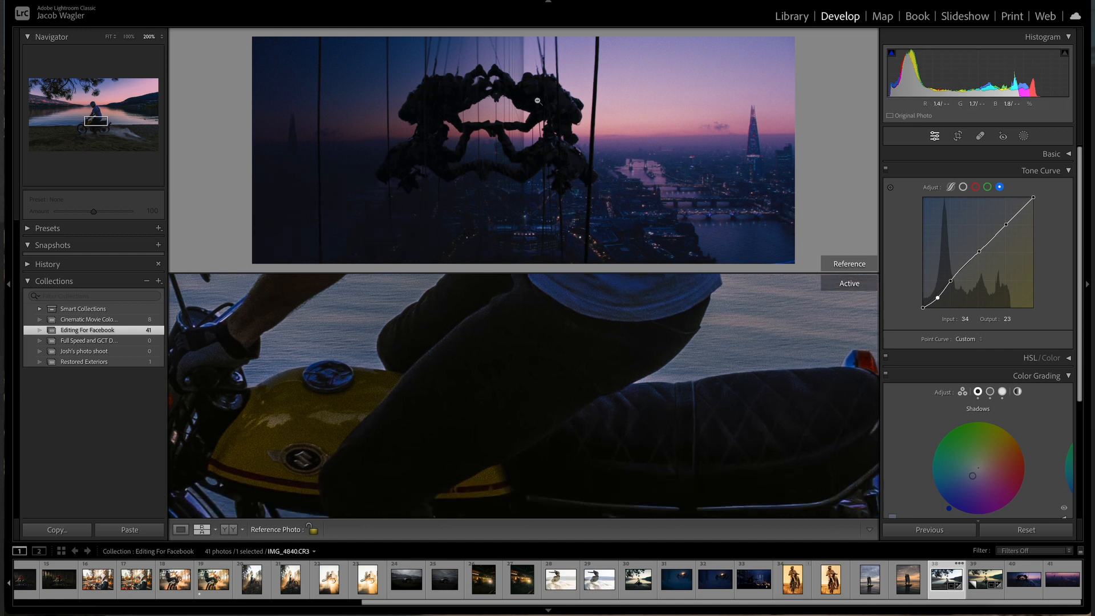
pyautogui.click(536, 100)
pyautogui.moveTo(537, 99); pyautogui.dragTo(579, 63)
pyautogui.click(580, 64)
pyautogui.click(579, 401)
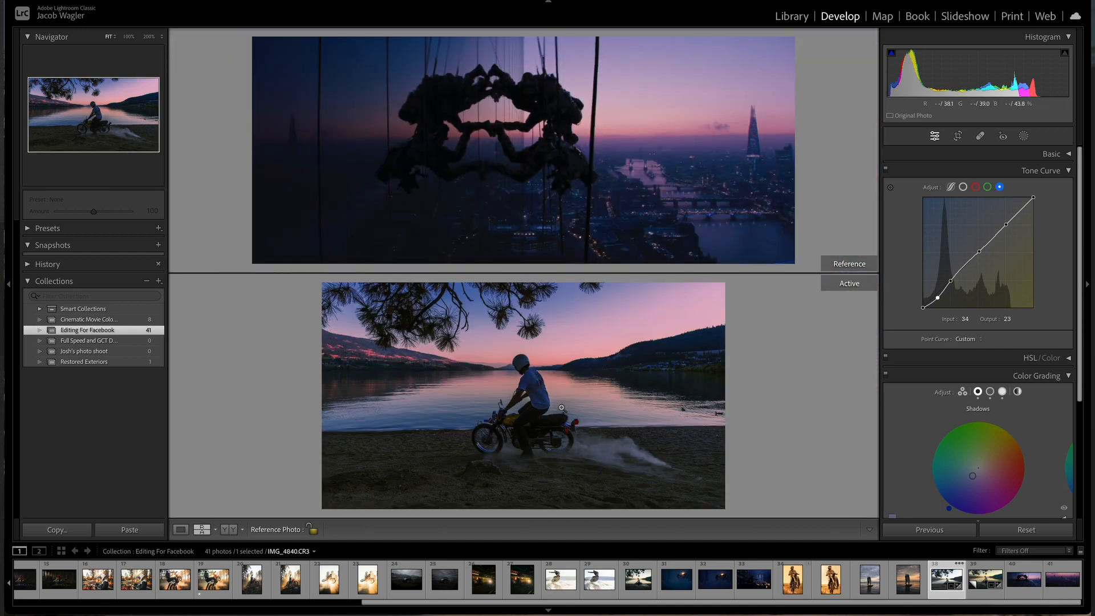
pyautogui.click(539, 388)
pyautogui.moveTo(536, 386); pyautogui.dragTo(627, 464)
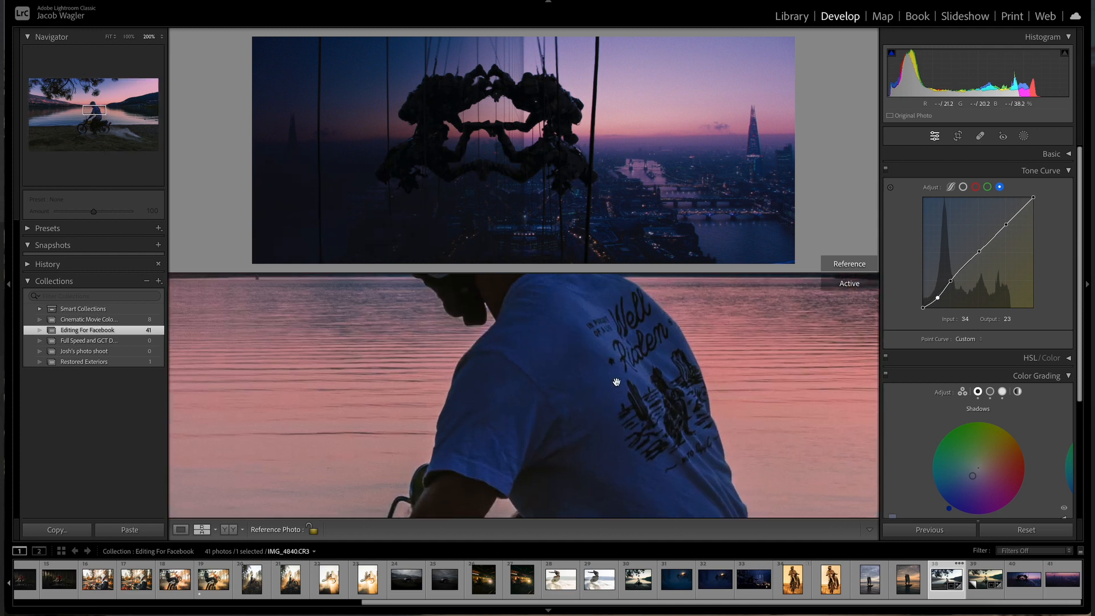
pyautogui.press('super+minus')
pyautogui.moveTo(616, 380); pyautogui.dragTo(587, 339)
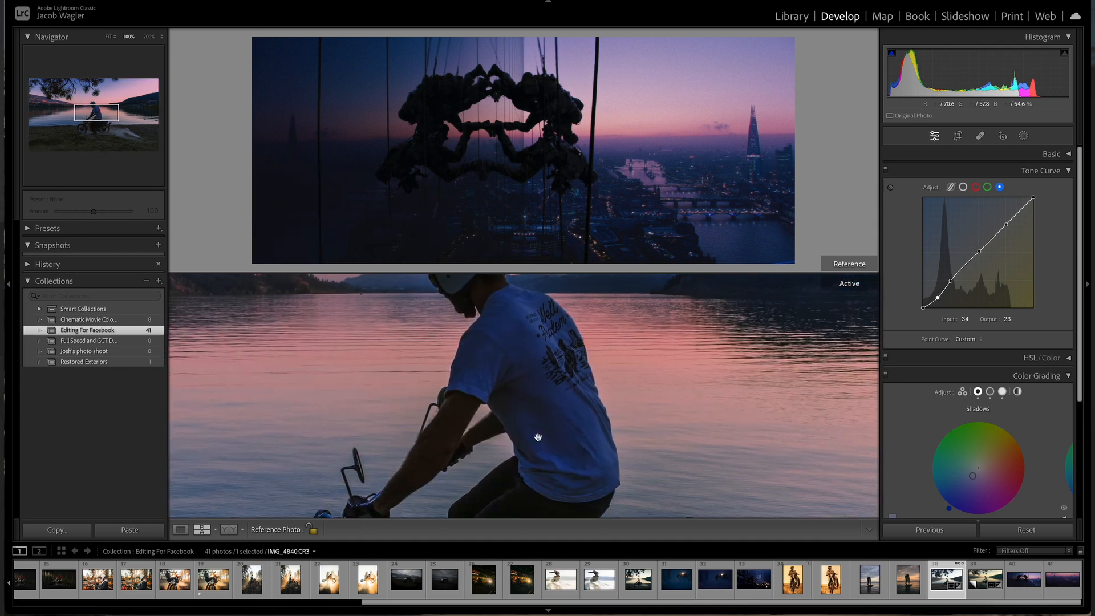
pyautogui.moveTo(538, 438); pyautogui.dragTo(543, 449)
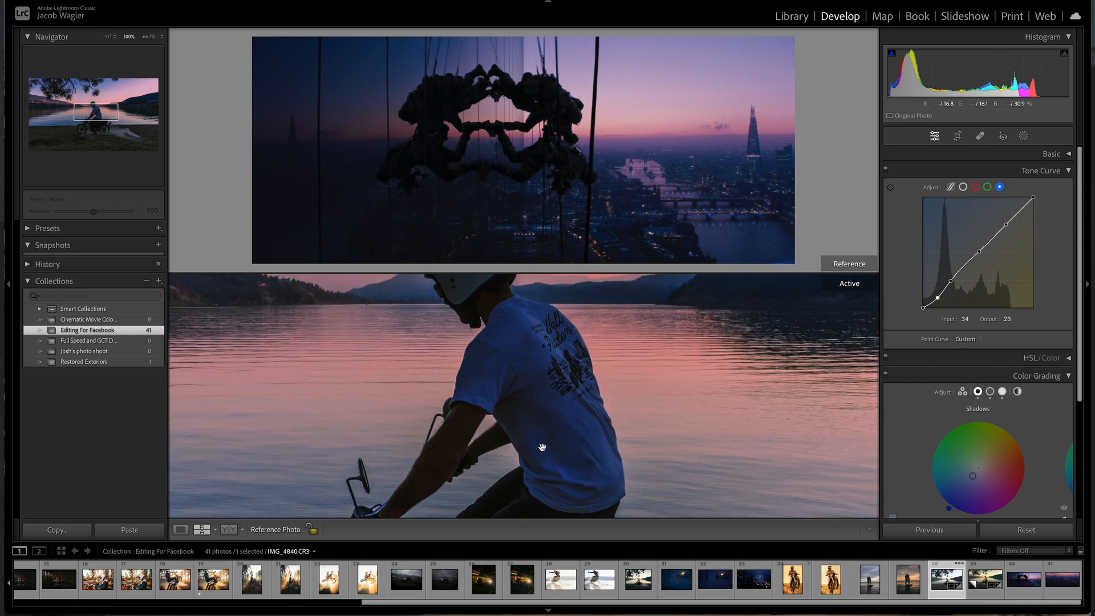
pyautogui.press('super+minus')
pyautogui.press('super+minus')
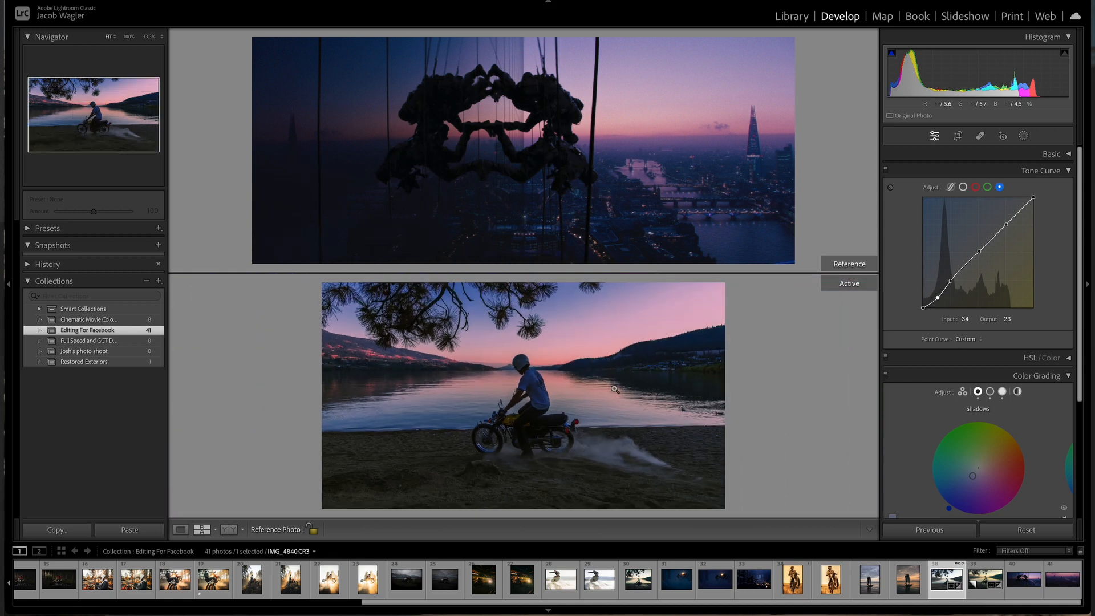
# Step: Adjust the blue curve's shadow point to input 66, output 62
pyautogui.click(1074, 173)
pyautogui.click(1072, 171)
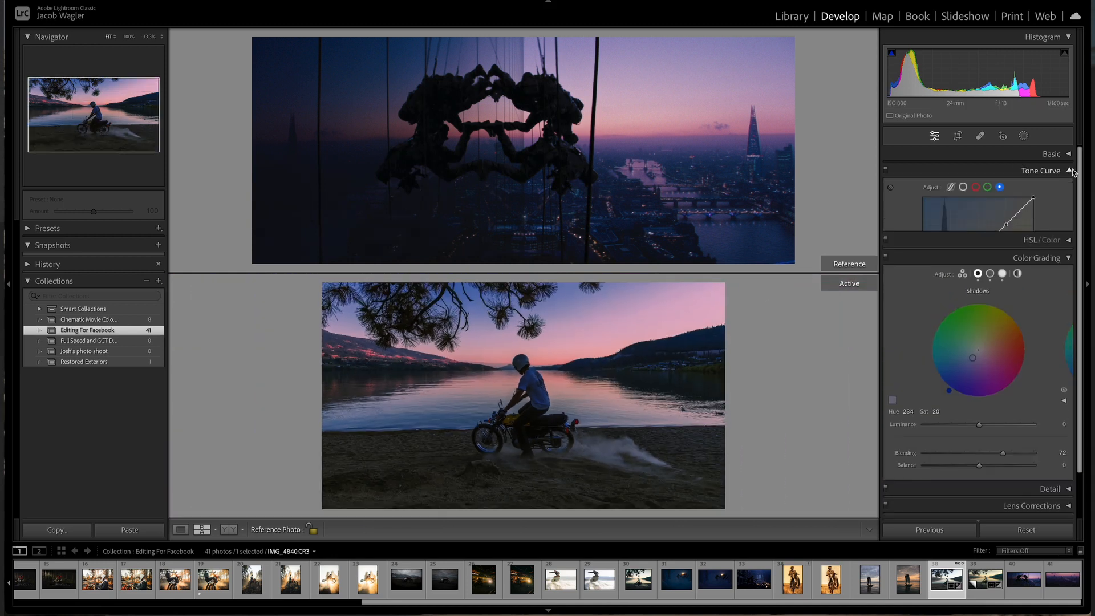
pyautogui.moveTo(979, 252); pyautogui.dragTo(980, 252)
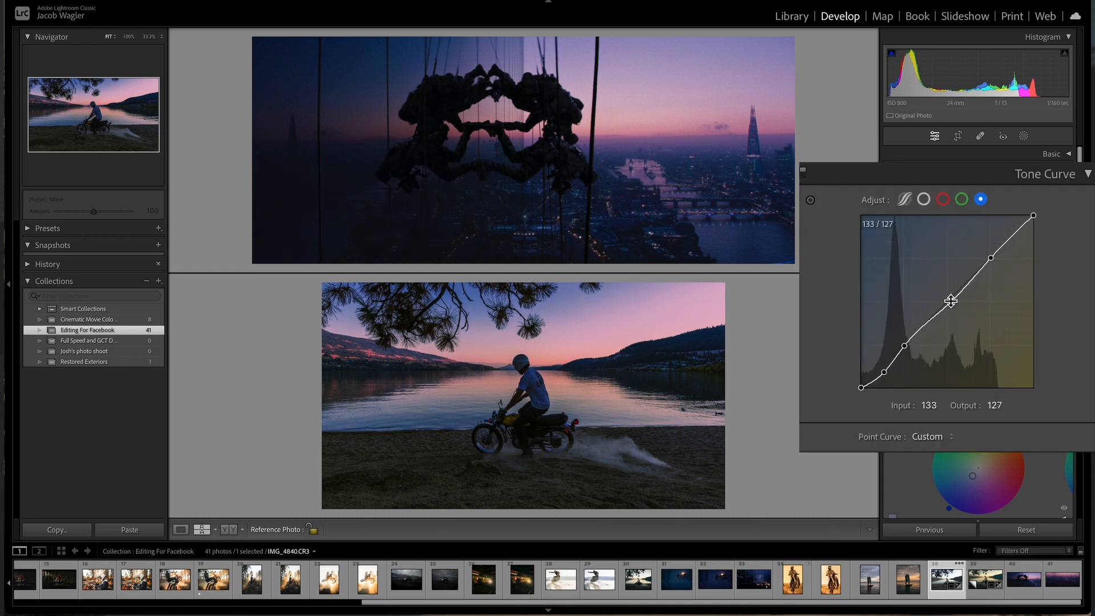
pyautogui.click(538, 389)
pyautogui.click(538, 388)
pyautogui.click(904, 346)
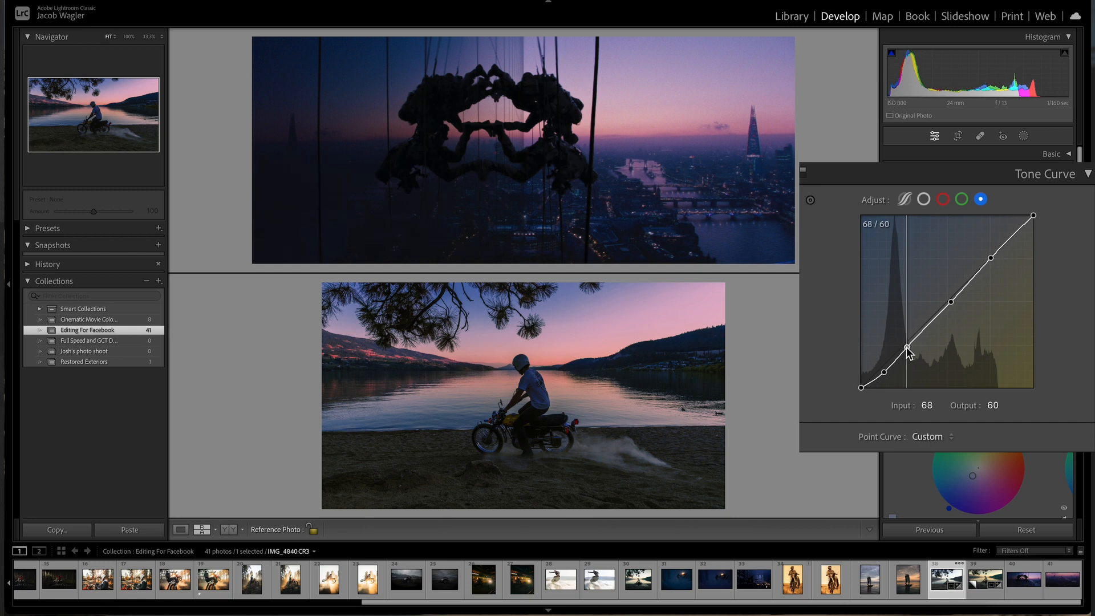
pyautogui.moveTo(907, 348); pyautogui.dragTo(906, 346)
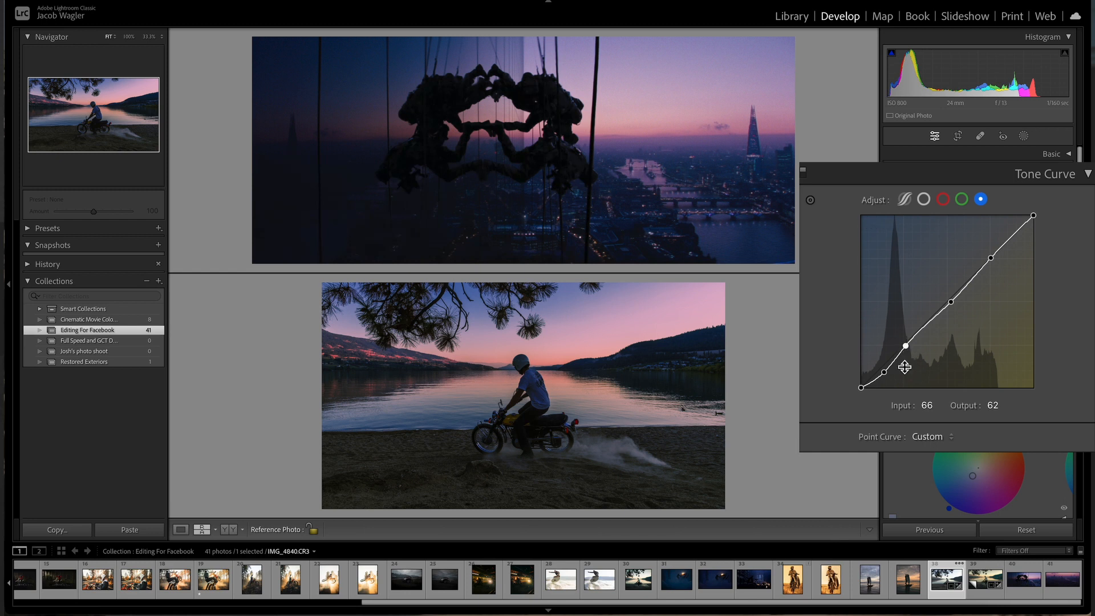
# Step: Add a linear gradient mask rising from the bottom of the photo up to the horizon
pyautogui.click(1069, 171)
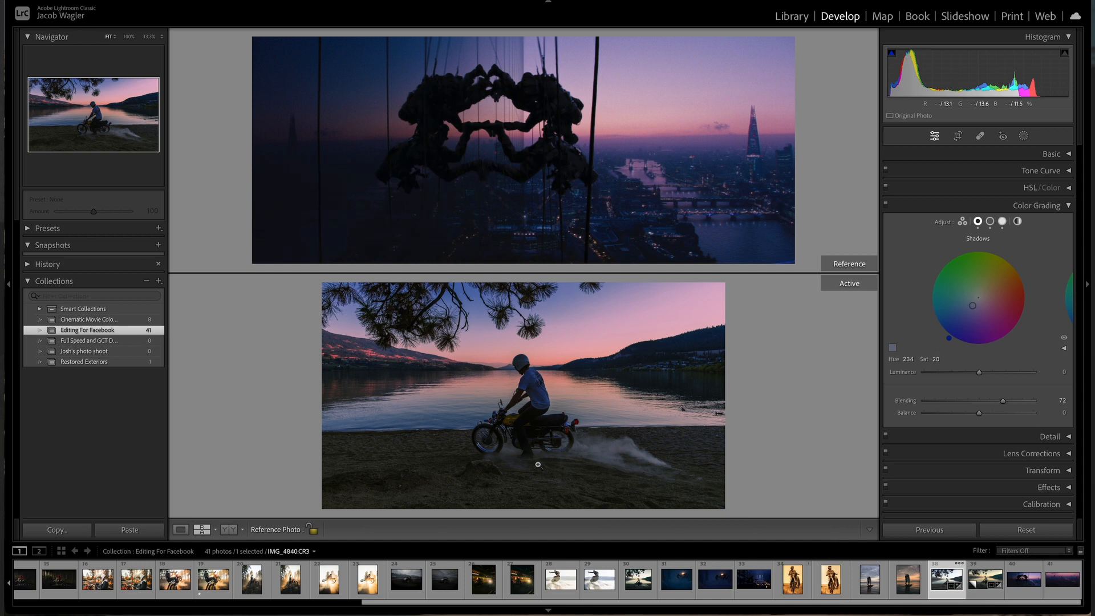
pyautogui.click(1024, 136)
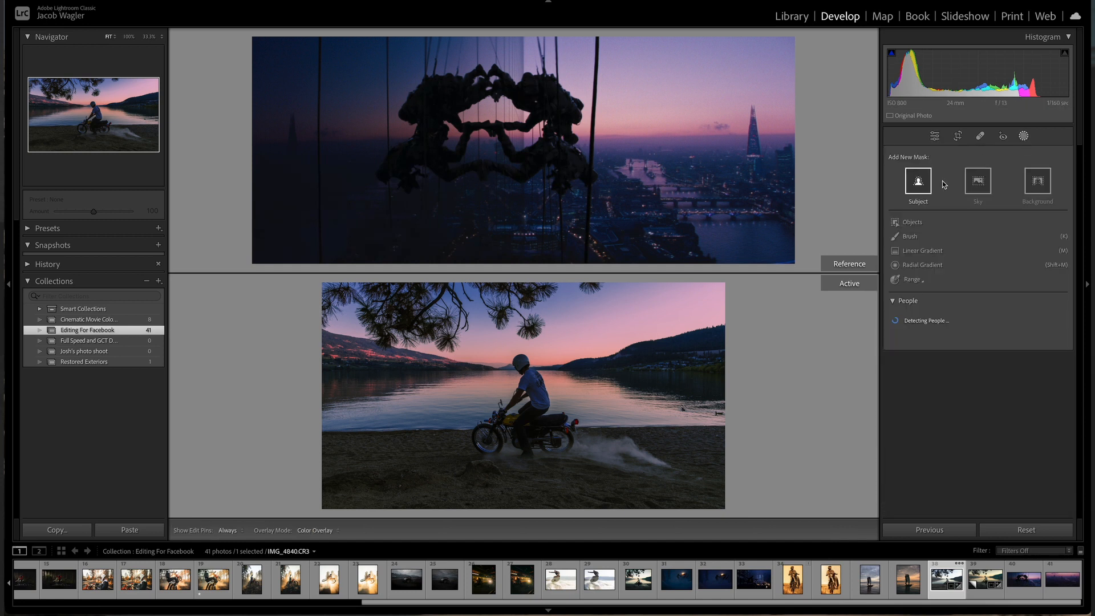
pyautogui.click(917, 252)
pyautogui.press('super+minus')
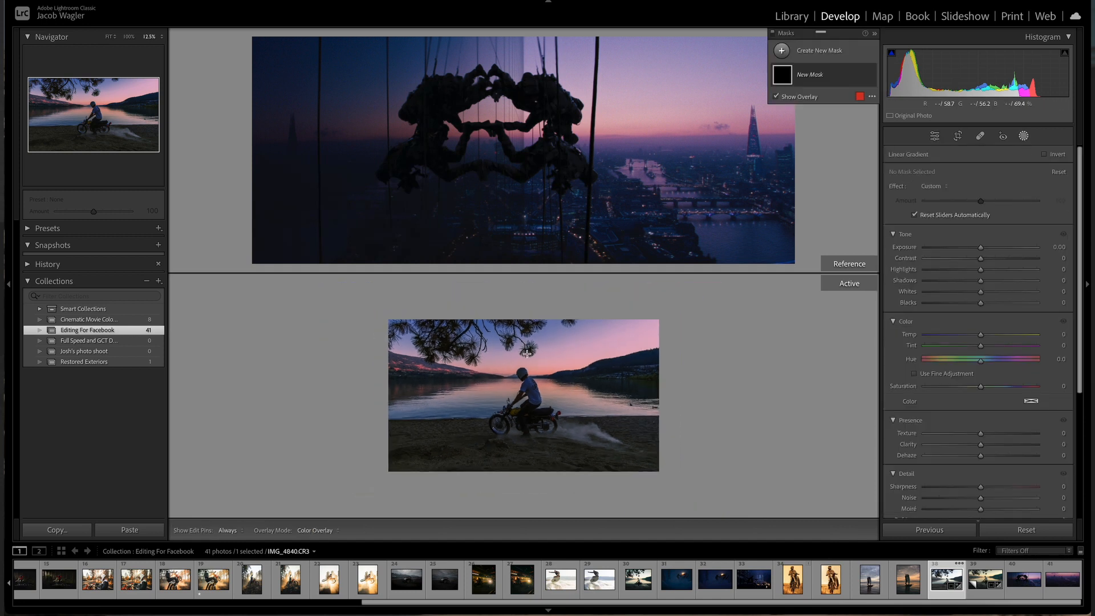
pyautogui.moveTo(529, 504); pyautogui.dragTo(528, 326)
pyautogui.moveTo(527, 415); pyautogui.dragTo(527, 457)
# Step: Set the gradient mask's Exposure to -1.36 and Temp to -24
pyautogui.moveTo(980, 247); pyautogui.dragTo(964, 248)
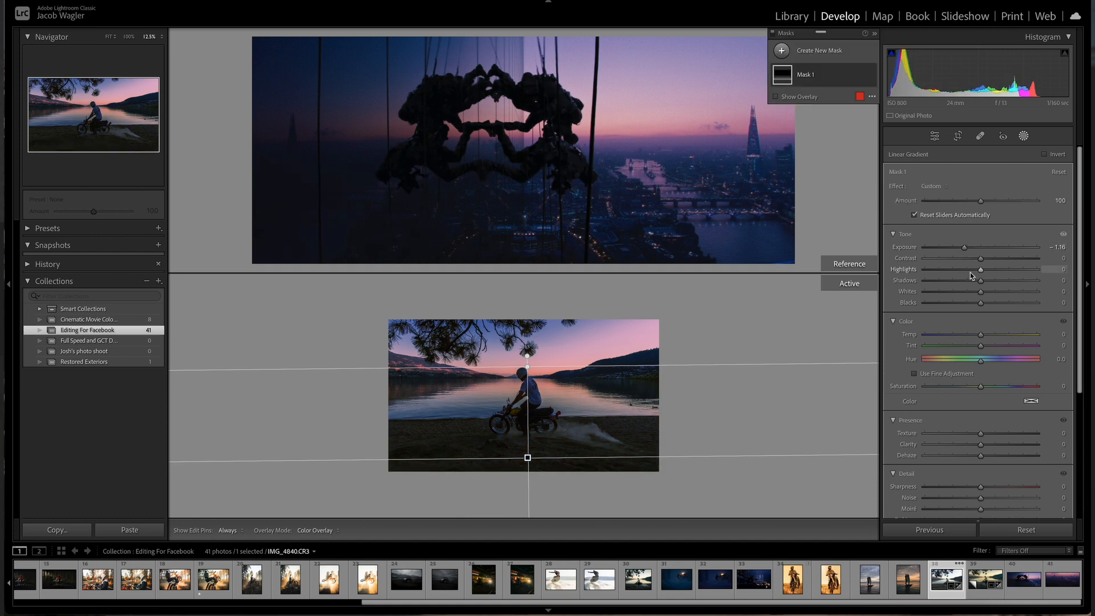
pyautogui.moveTo(980, 337); pyautogui.dragTo(967, 337)
pyautogui.press('space')
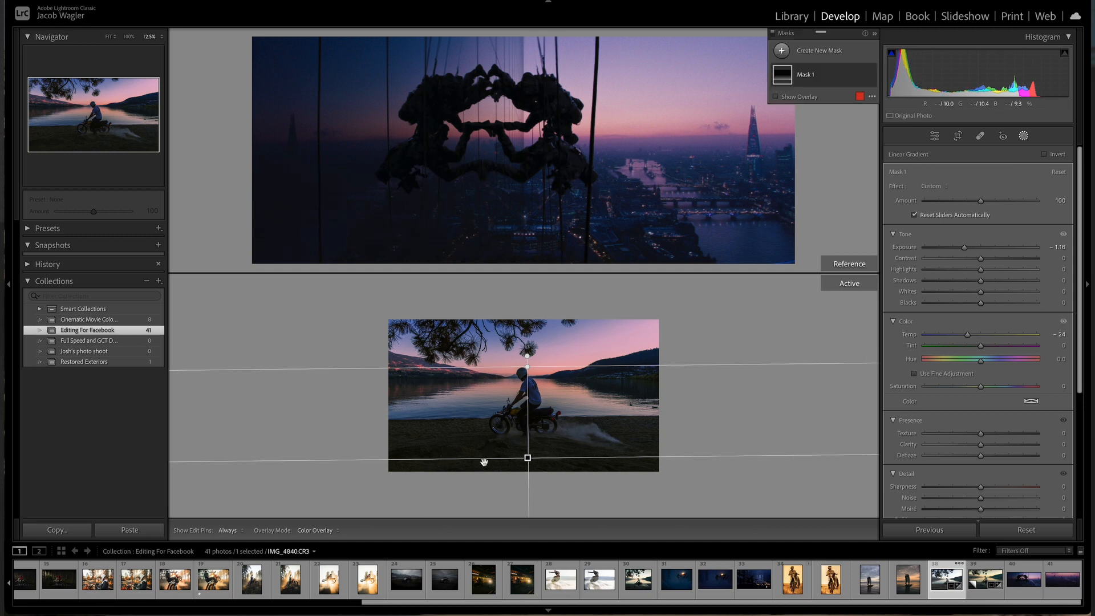
pyautogui.click(484, 463)
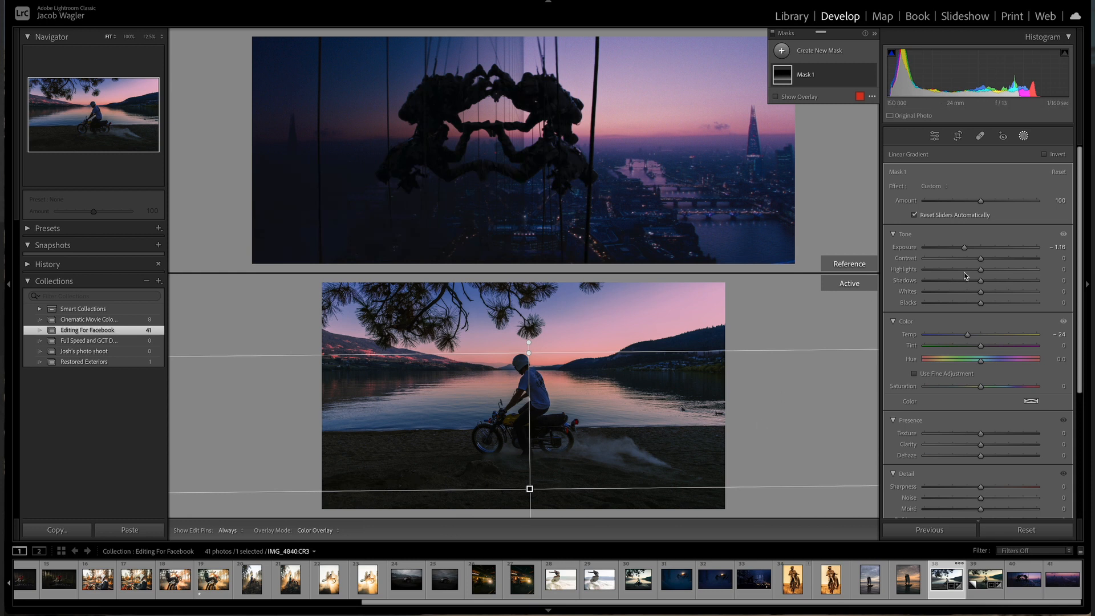
pyautogui.moveTo(963, 247); pyautogui.dragTo(962, 248)
# Step: Lower the gradient's bottom edge, toggling the mask on and off to compare, then close masking
pyautogui.moveTo(529, 488); pyautogui.dragTo(531, 500)
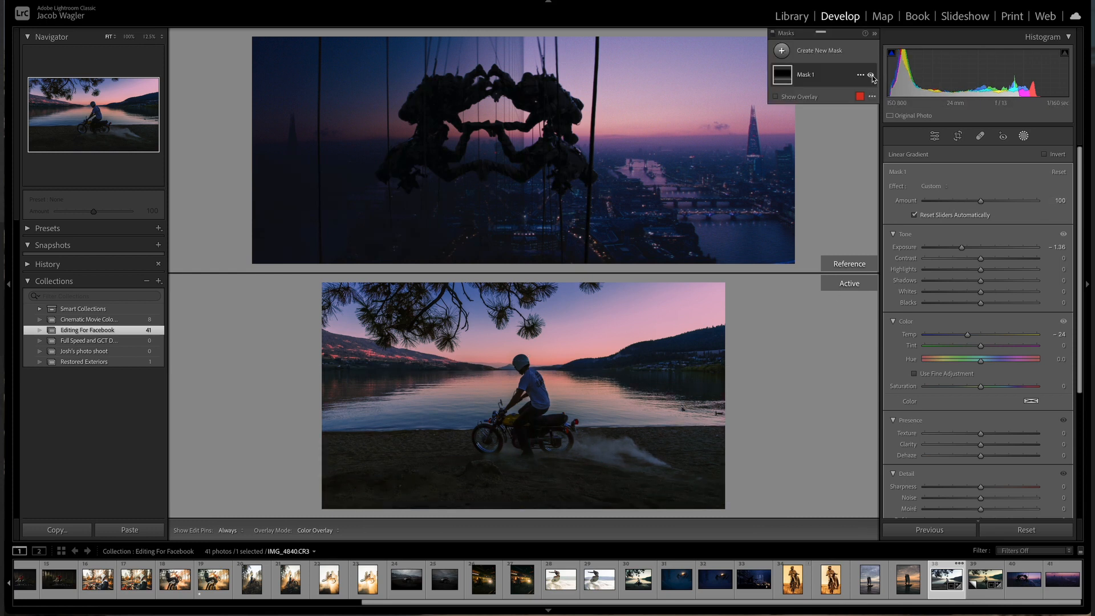
pyautogui.click(871, 75)
pyautogui.click(871, 75)
pyautogui.click(870, 75)
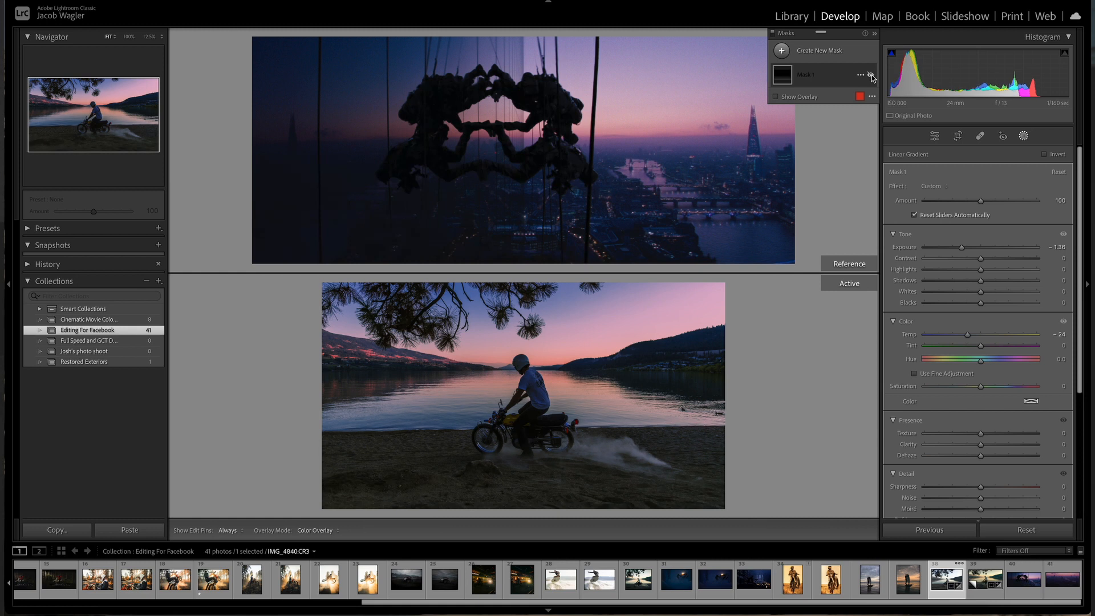
pyautogui.click(870, 75)
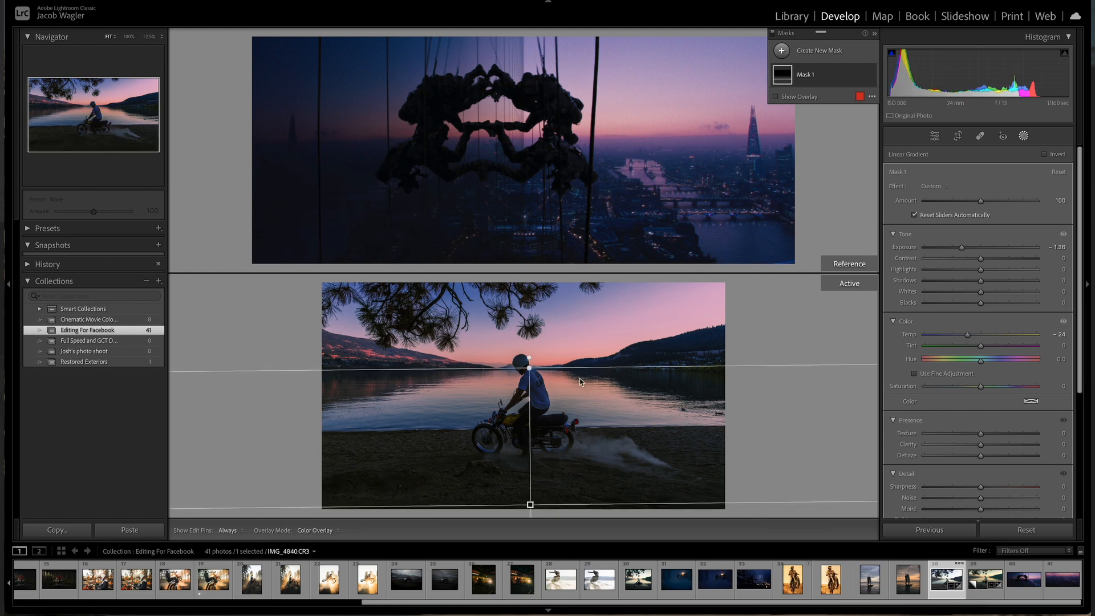
pyautogui.press('super+minus')
pyautogui.moveTo(528, 468); pyautogui.dragTo(527, 477)
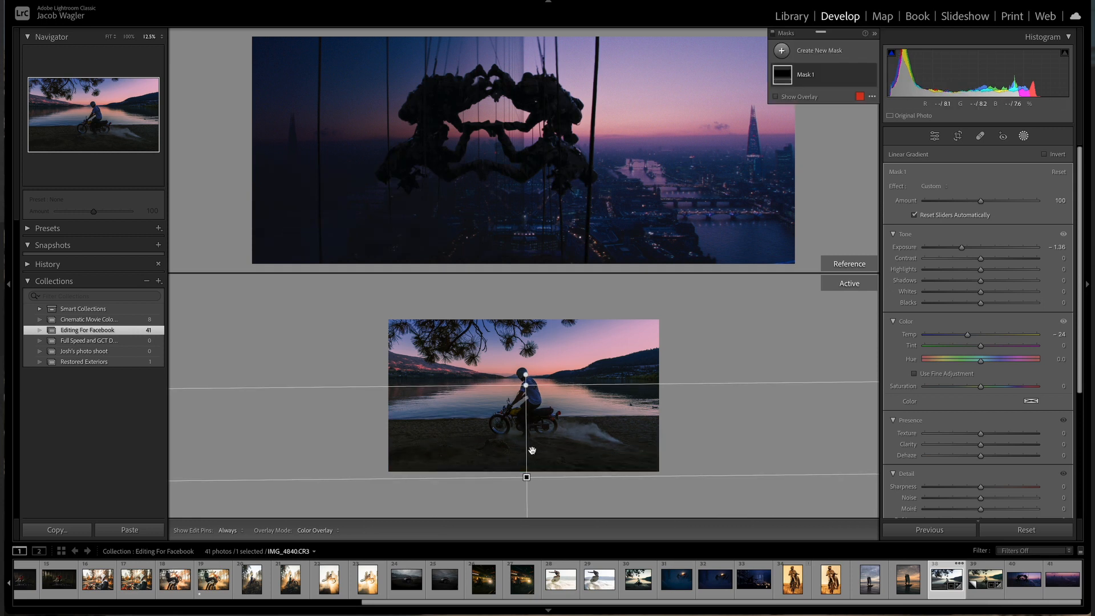
pyautogui.press('super+equal')
pyautogui.click(1024, 136)
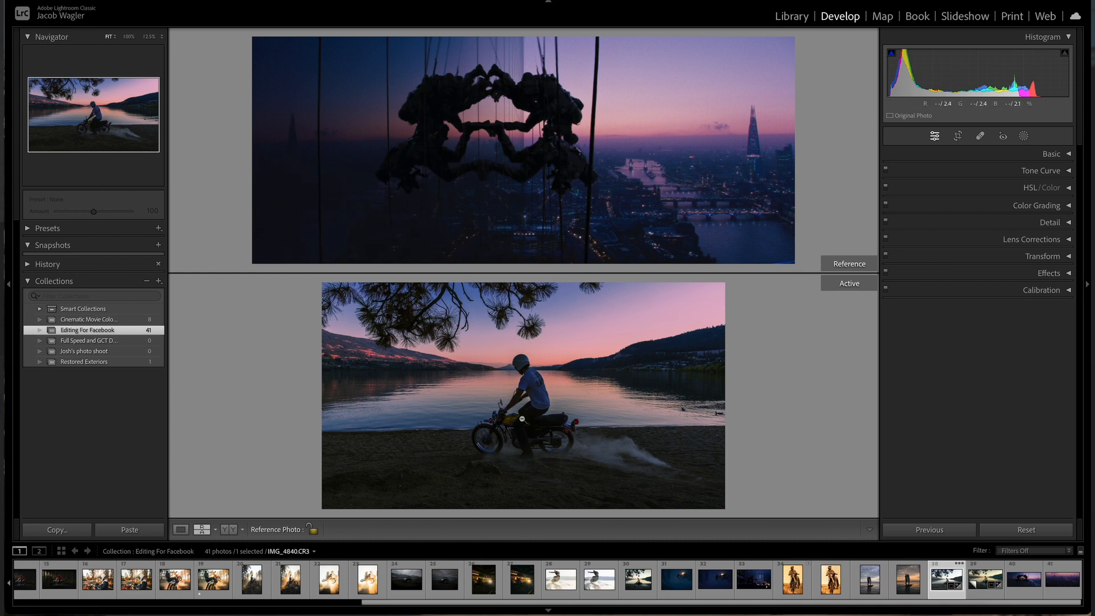
# Step: Zoom into the reference image and pan to examine its sky and city colours
pyautogui.click(526, 382)
pyautogui.click(526, 381)
pyautogui.click(651, 165)
pyautogui.moveTo(651, 164); pyautogui.dragTo(409, 86)
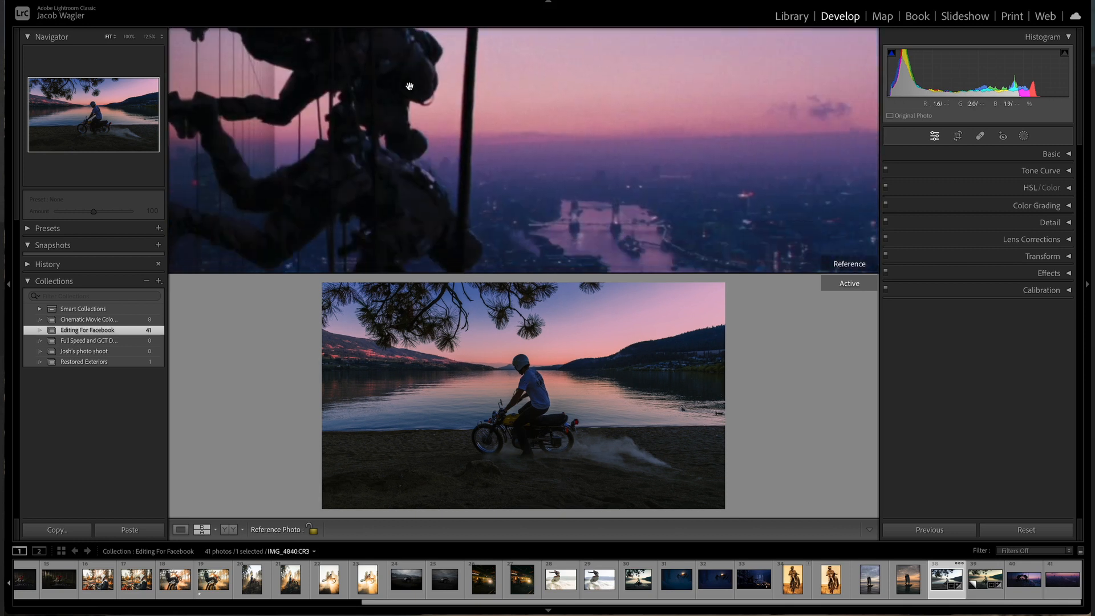
# Step: Pan further across the reference skyline, then zoom into the active photo to inspect the rider and motorcycle up close
pyautogui.moveTo(555, 243); pyautogui.dragTo(463, 180)
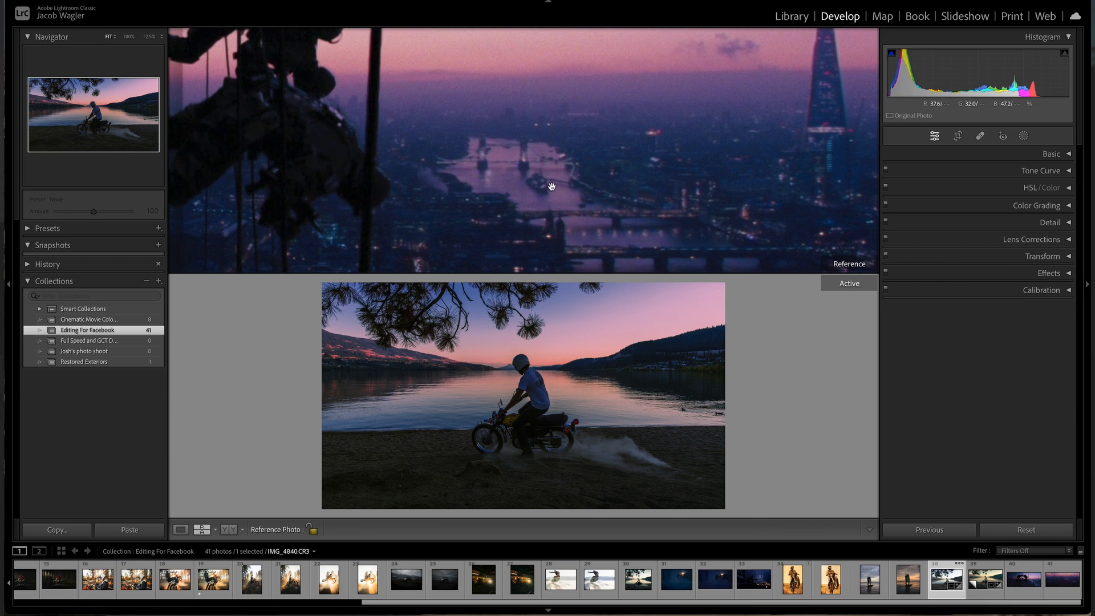
pyautogui.moveTo(553, 188); pyautogui.dragTo(480, 181)
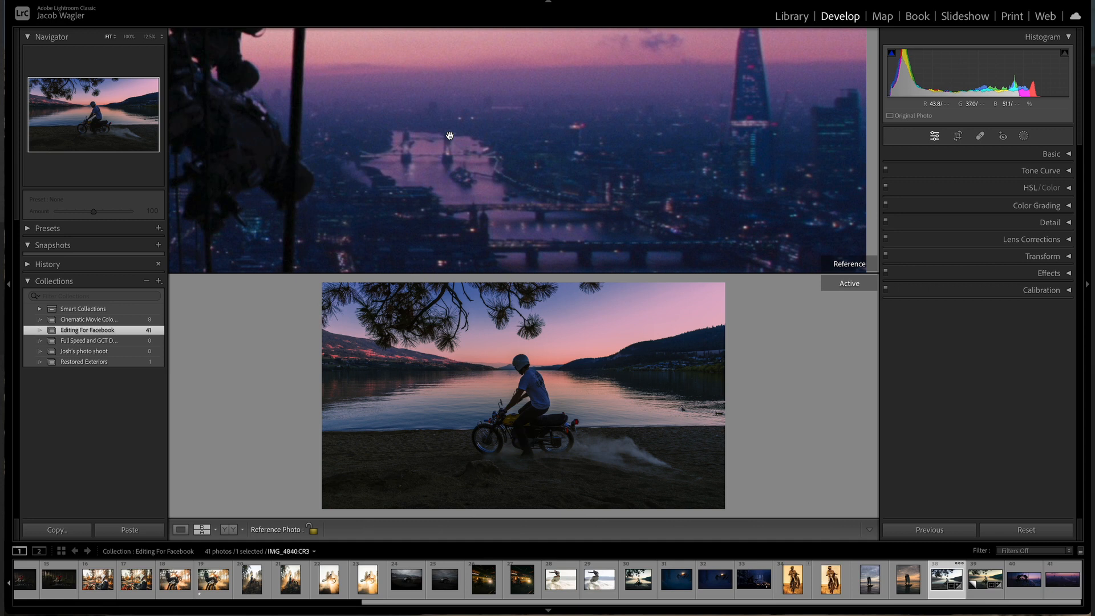
pyautogui.scroll(-5, 459, 142)
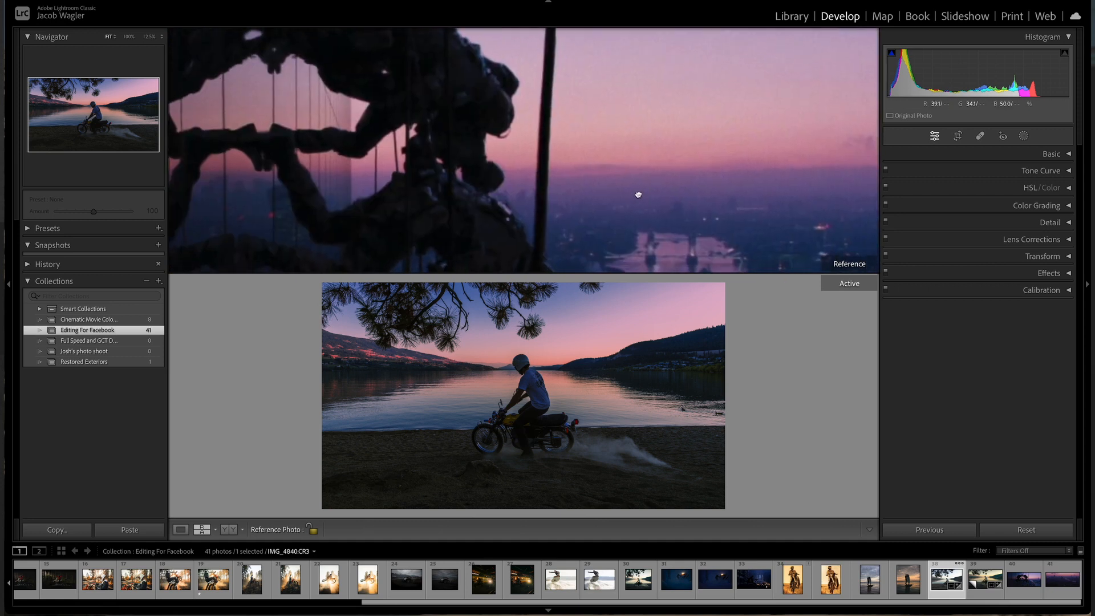
pyautogui.moveTo(631, 133); pyautogui.dragTo(378, 154)
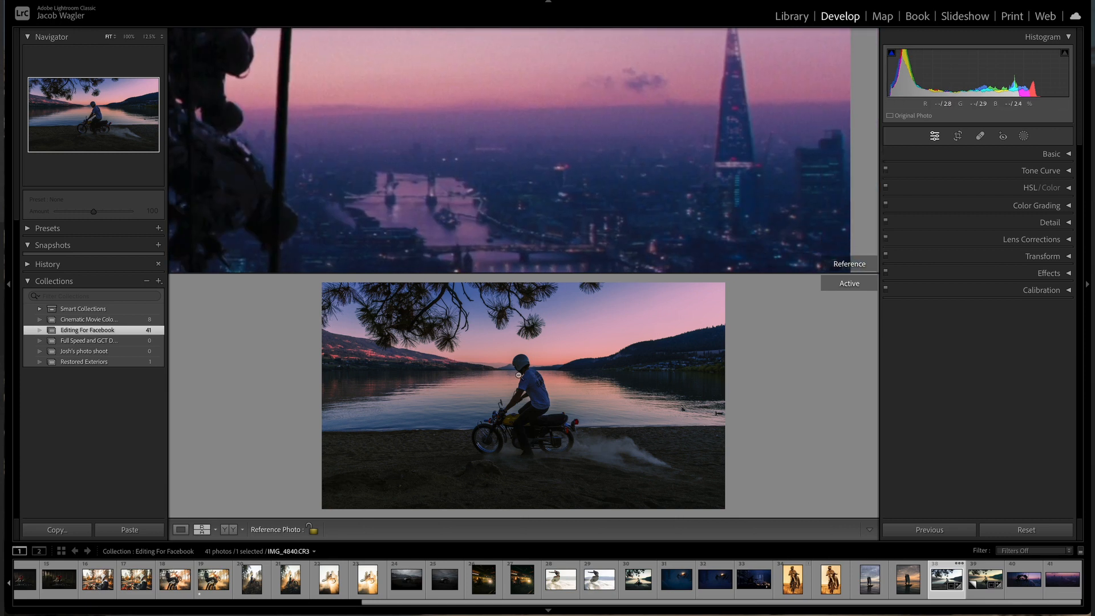
pyautogui.click(535, 385)
pyautogui.click(535, 385)
pyautogui.click(535, 386)
pyautogui.moveTo(542, 347); pyautogui.dragTo(534, 448)
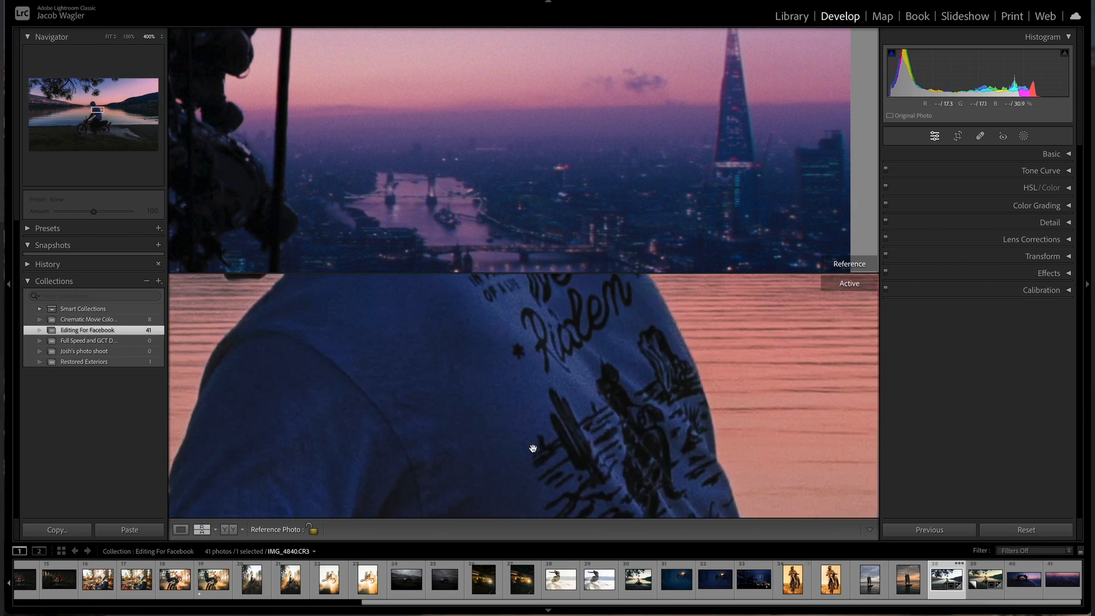
pyautogui.hotkey('ctrl', '-')
pyautogui.moveTo(533, 453); pyautogui.dragTo(496, 337)
pyautogui.moveTo(541, 415); pyautogui.dragTo(508, 317)
pyautogui.moveTo(491, 361); pyautogui.dragTo(398, 325)
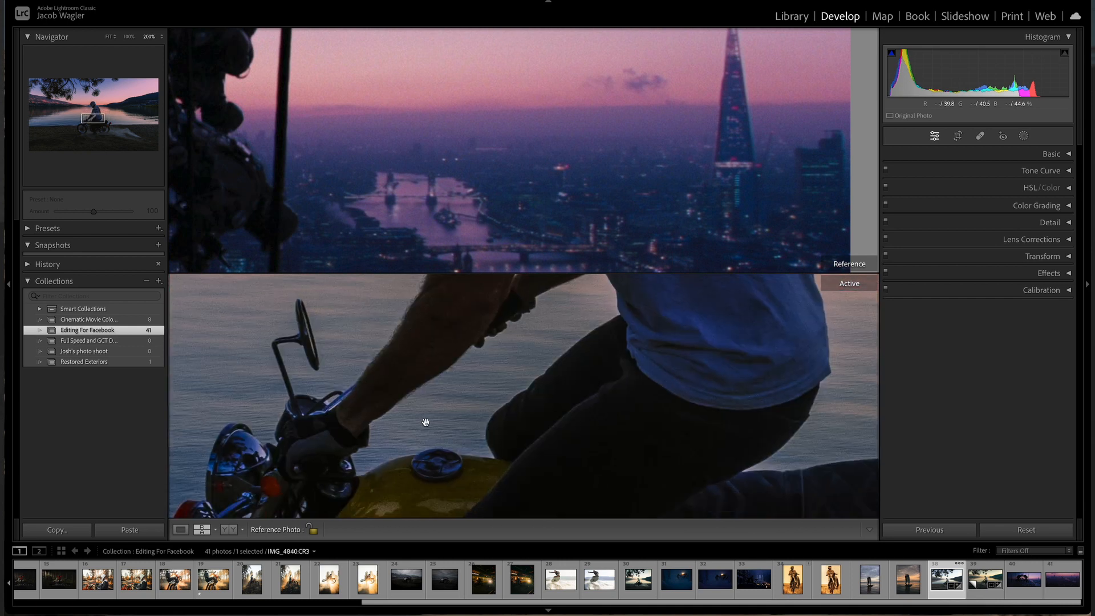
pyautogui.moveTo(424, 421); pyautogui.dragTo(420, 333)
pyautogui.moveTo(447, 439); pyautogui.dragTo(430, 420)
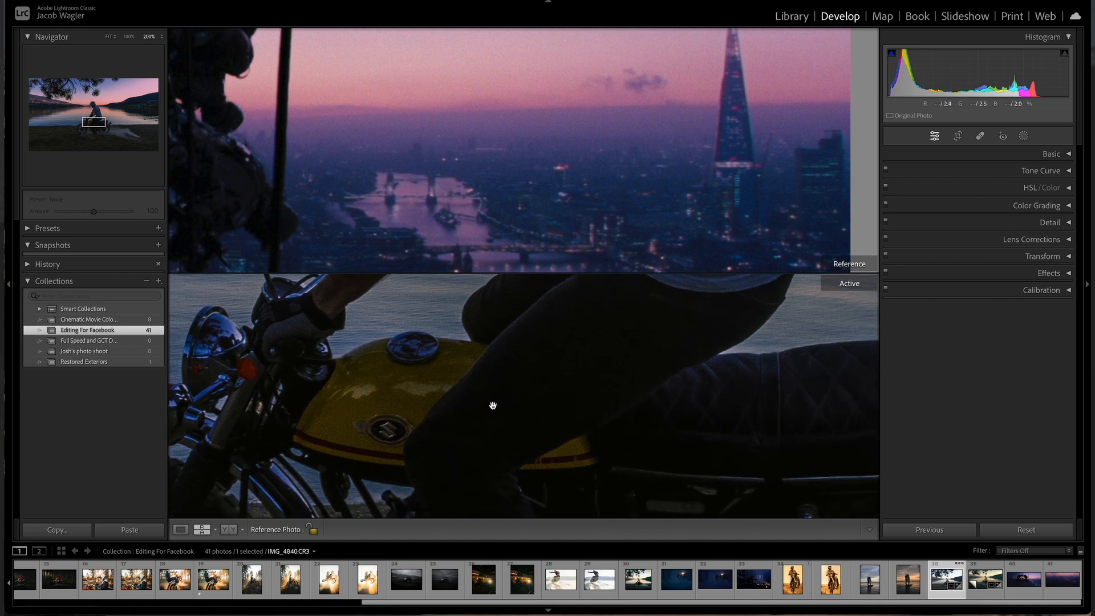
pyautogui.moveTo(476, 420); pyautogui.dragTo(594, 405)
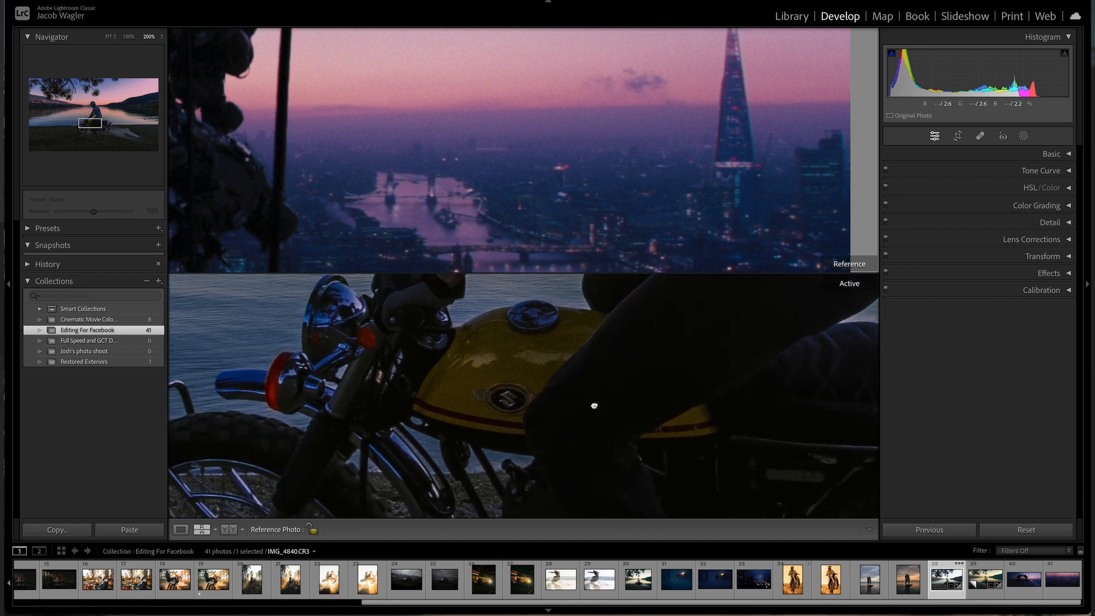
pyautogui.click(589, 365)
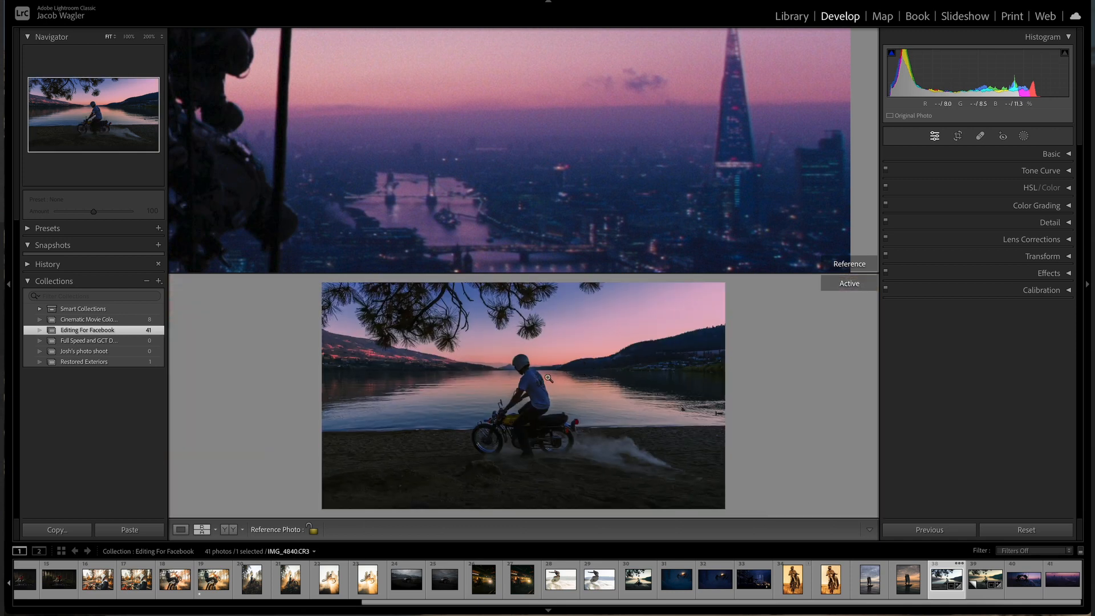
# Step: Open the Effects panel and add film grain with an Amount of 28
pyautogui.click(586, 112)
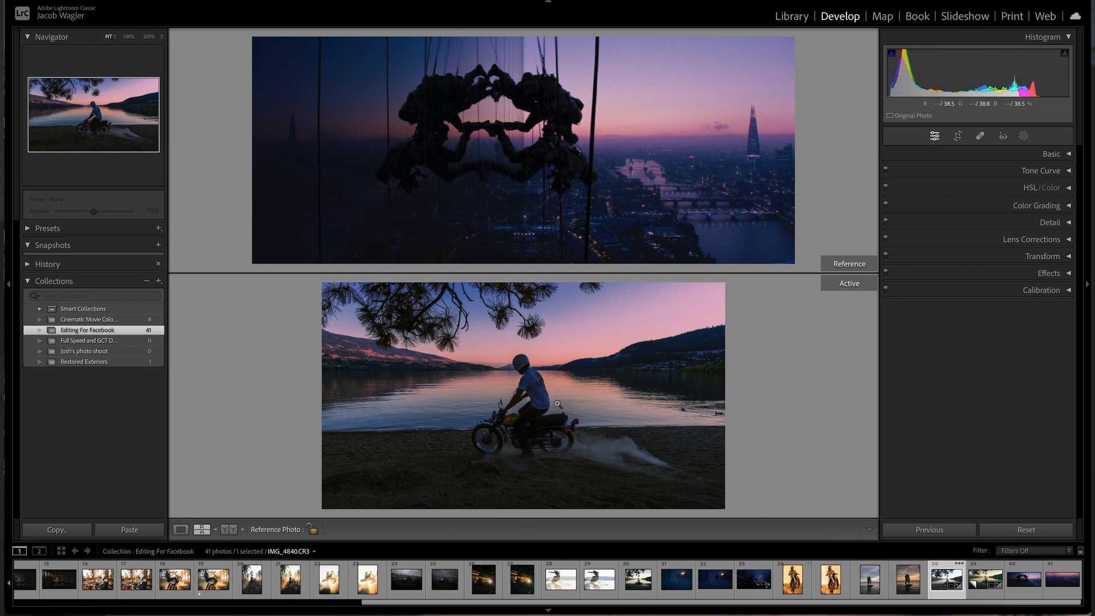
pyautogui.click(607, 148)
pyautogui.click(607, 148)
pyautogui.click(1067, 274)
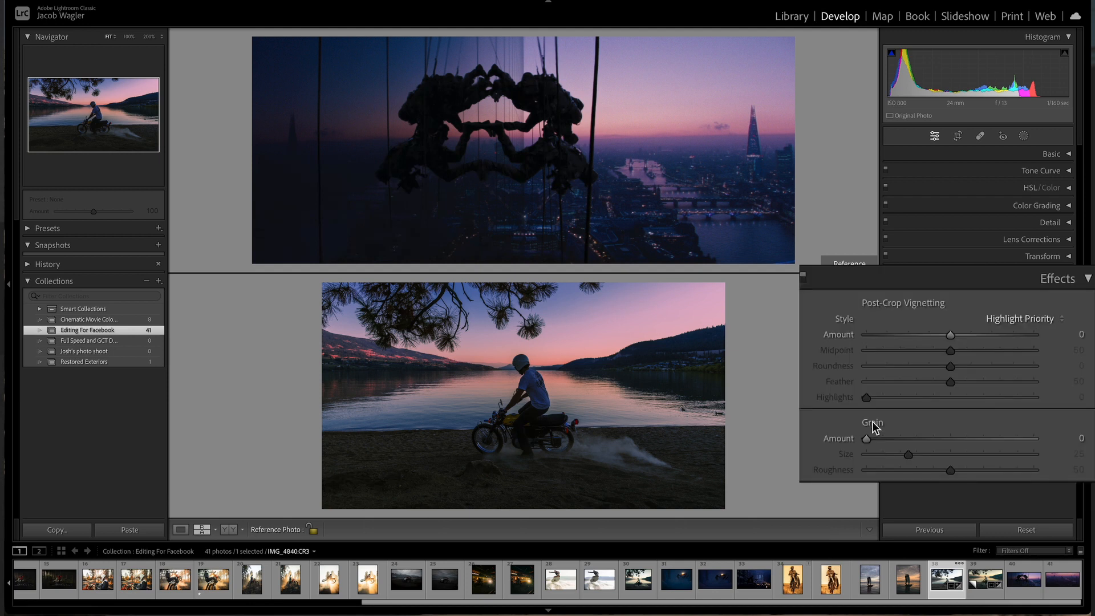
pyautogui.moveTo(891, 436); pyautogui.dragTo(911, 438)
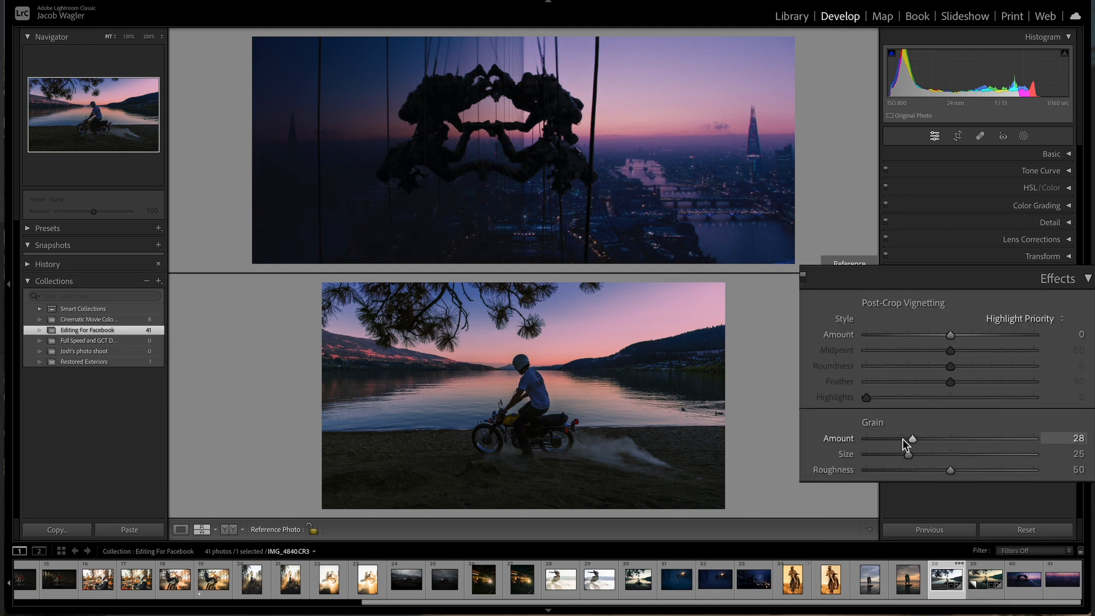
# Step: At 200% zoom, set the grain Size to 13, Roughness to 45 and Amount to 29
pyautogui.click(543, 345)
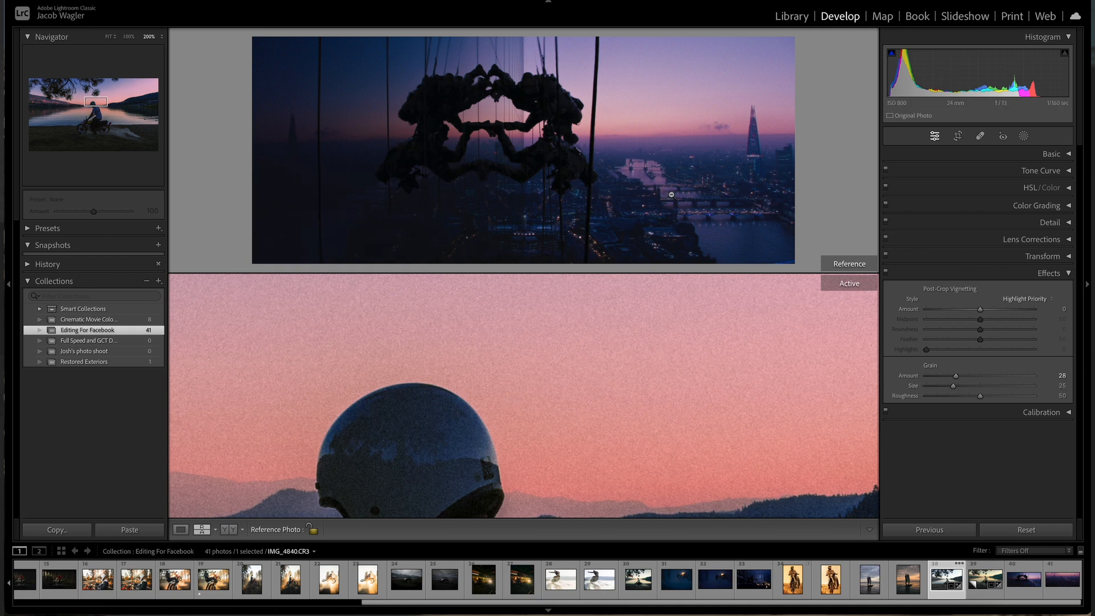
pyautogui.click(611, 118)
pyautogui.moveTo(611, 119); pyautogui.dragTo(572, 174)
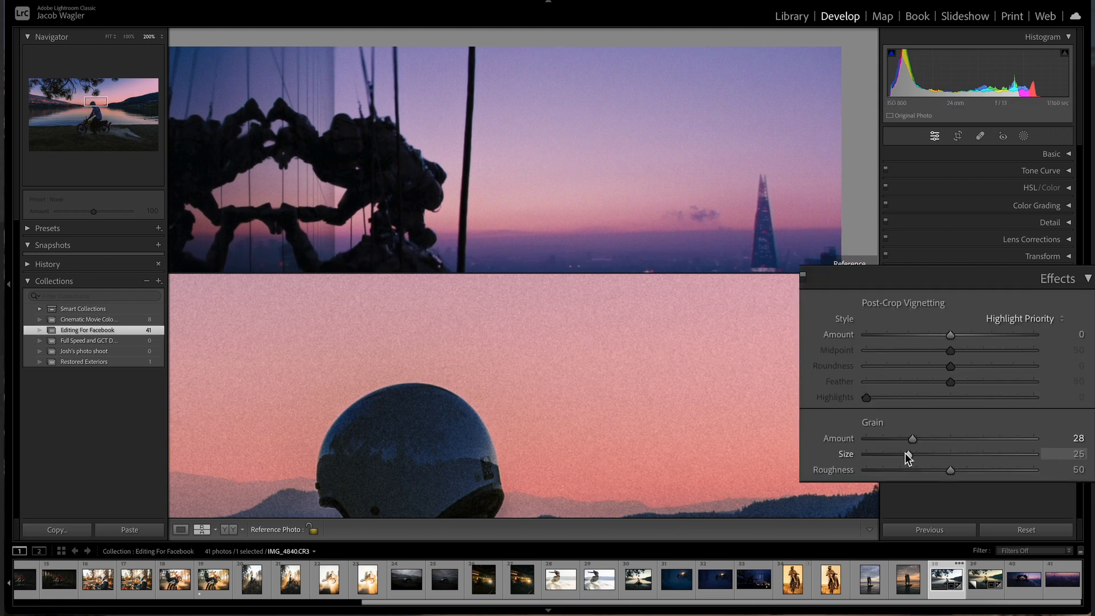
pyautogui.moveTo(908, 453); pyautogui.dragTo(898, 454)
pyautogui.moveTo(883, 454); pyautogui.dragTo(886, 453)
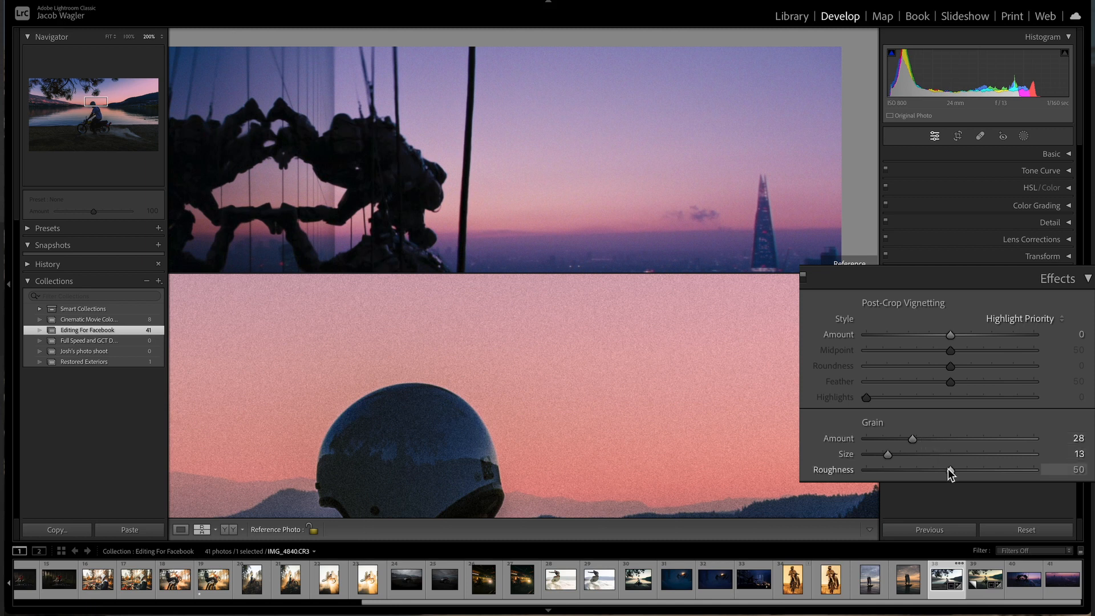
pyautogui.moveTo(954, 469)
pyautogui.mouseDown()
pyautogui.moveTo(970, 469)
pyautogui.moveTo(946, 476)
pyautogui.mouseUp()
pyautogui.moveTo(921, 439); pyautogui.dragTo(922, 439)
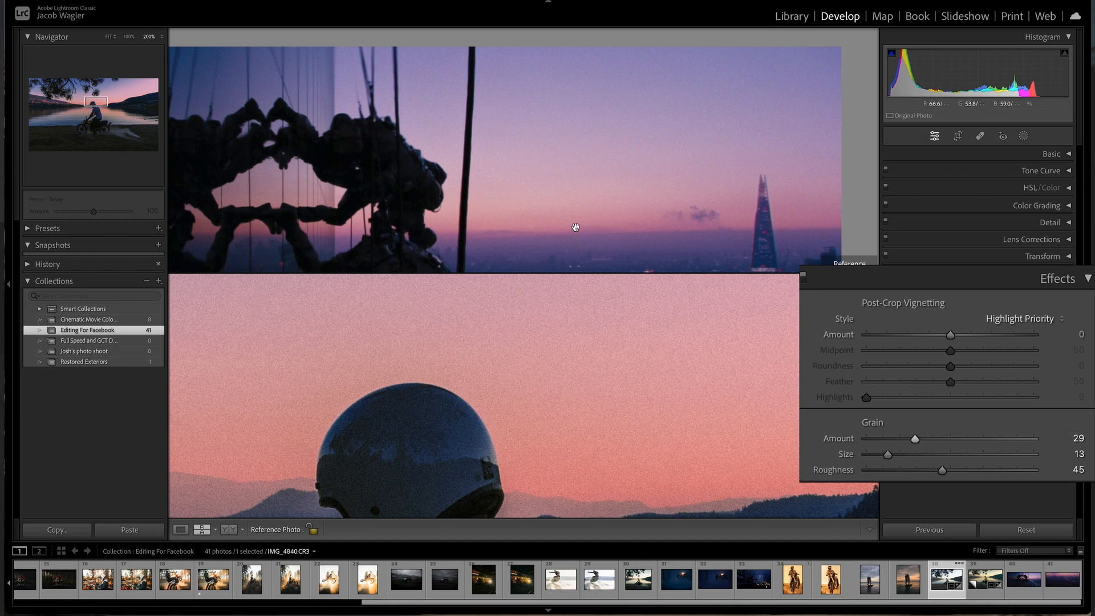
# Step: Return to the full view and add a post-crop vignette with Amount -6 and Midpoint 39
pyautogui.click(524, 165)
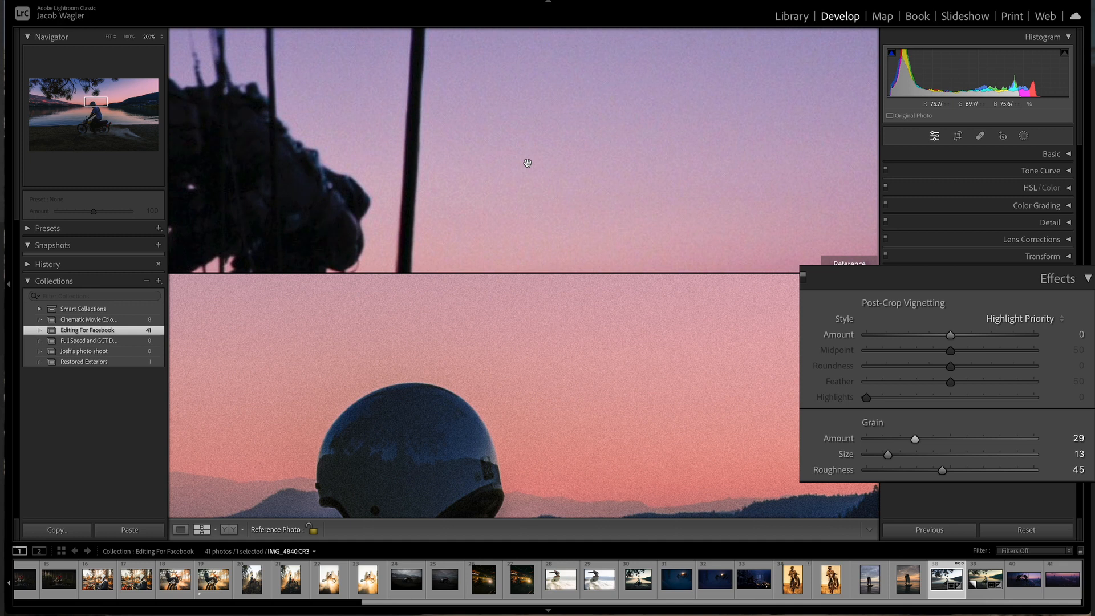
pyautogui.press('z')
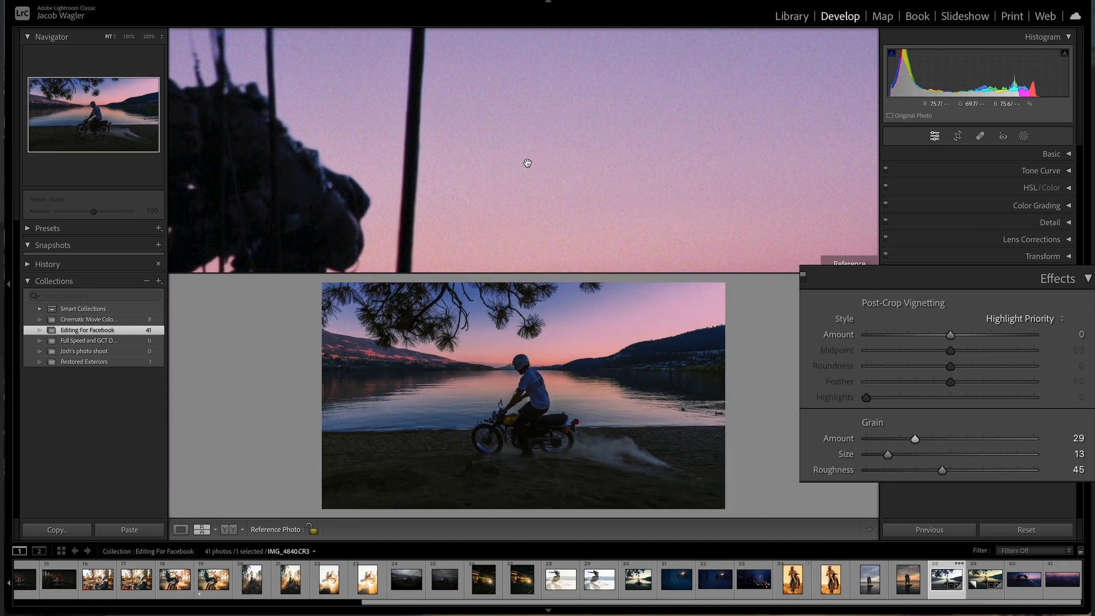
pyautogui.click(528, 163)
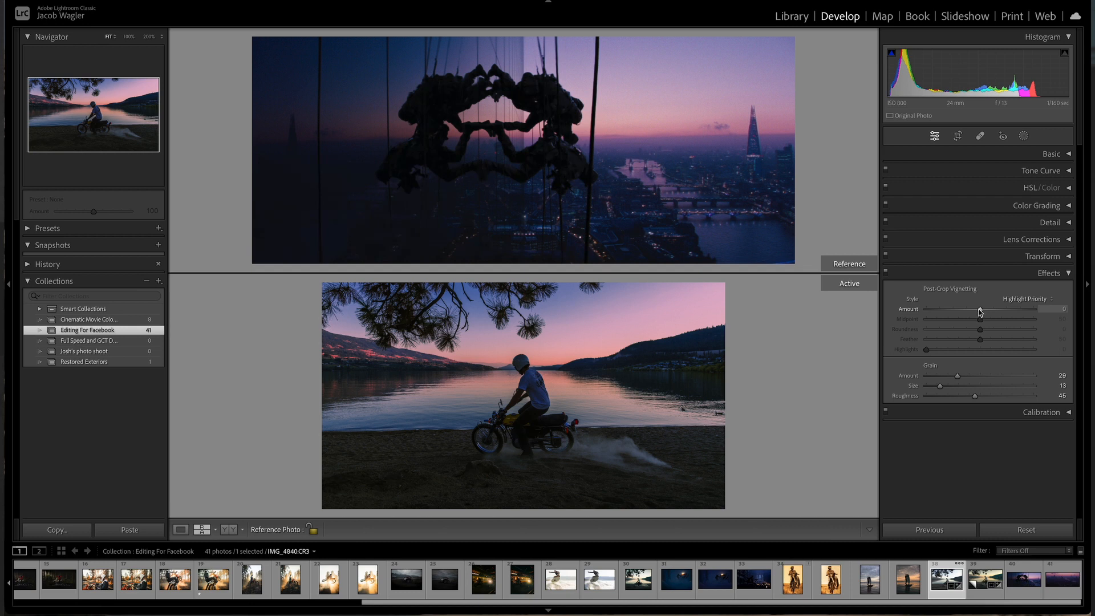
pyautogui.moveTo(979, 310); pyautogui.dragTo(975, 309)
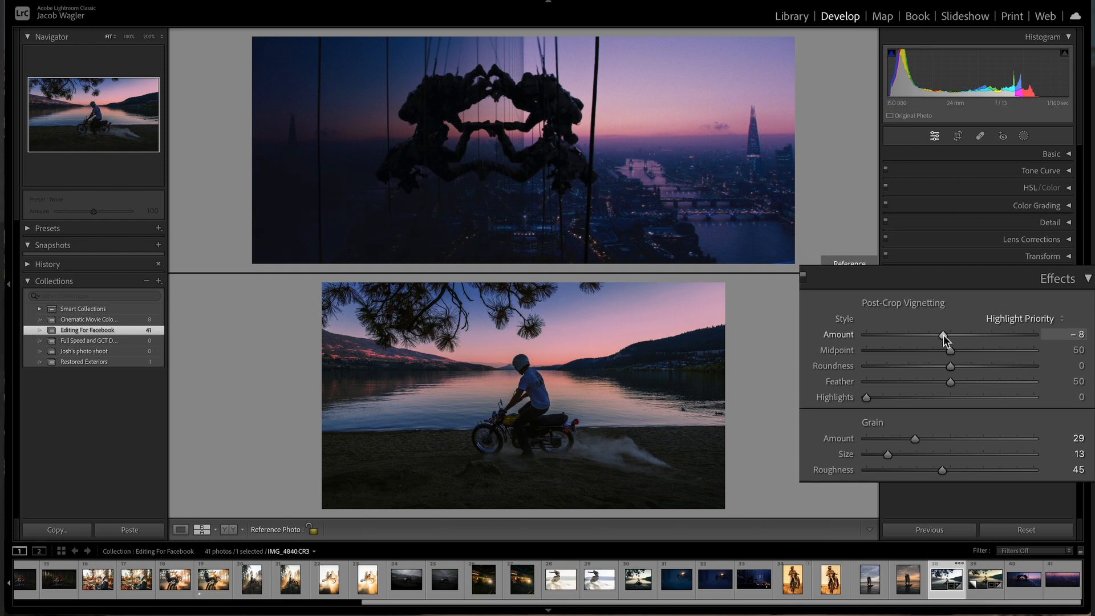
pyautogui.moveTo(943, 334); pyautogui.dragTo(946, 368)
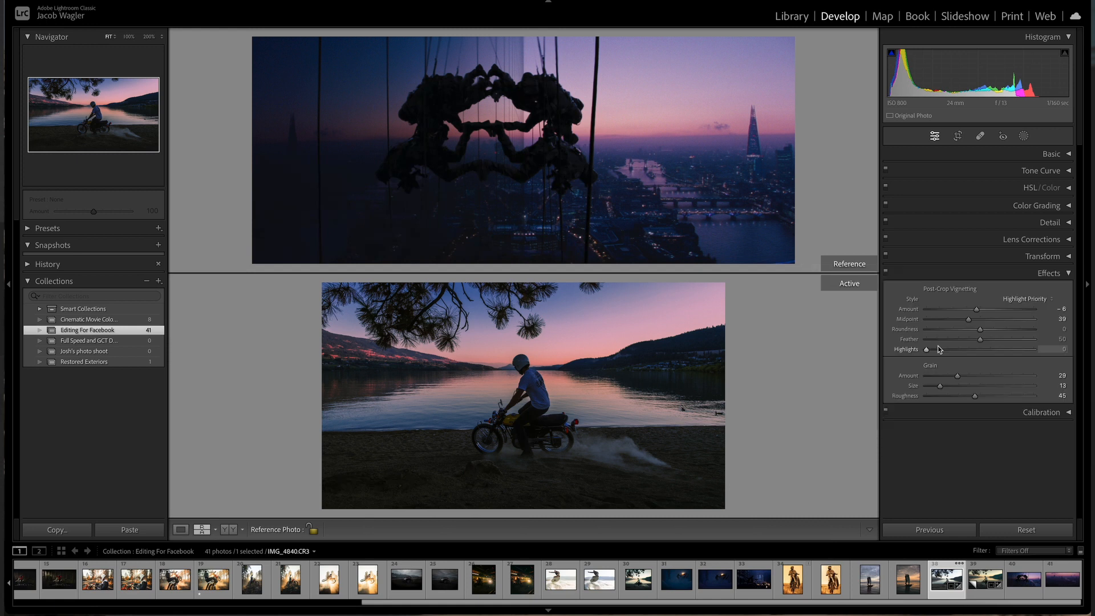
# Step: Toggle the Effects panel off and on to compare, then collapse it
pyautogui.click(885, 273)
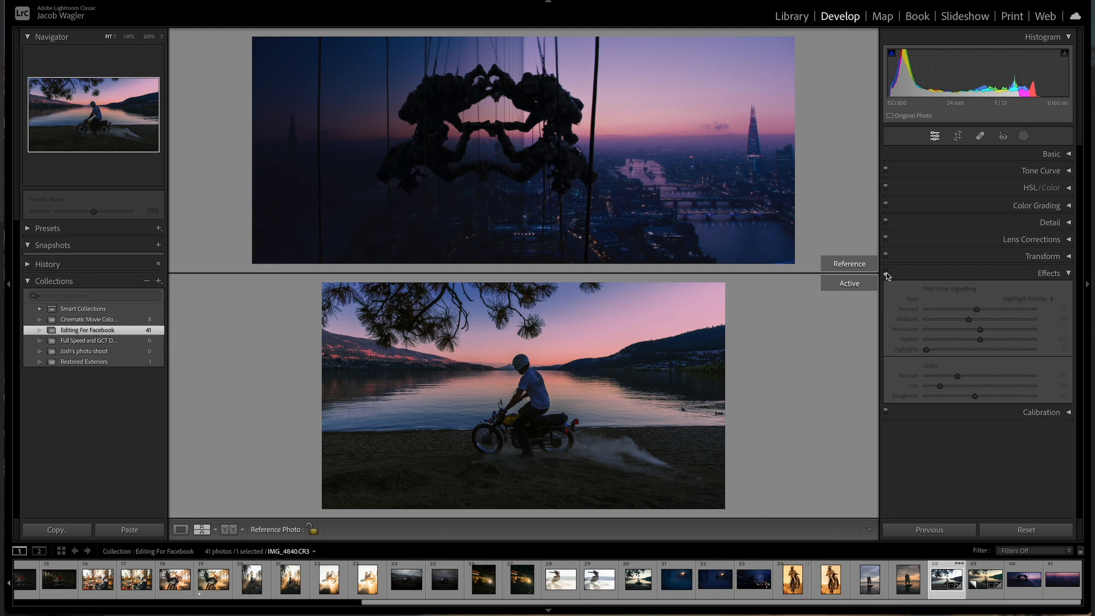
pyautogui.click(885, 272)
pyautogui.click(886, 273)
pyautogui.click(885, 273)
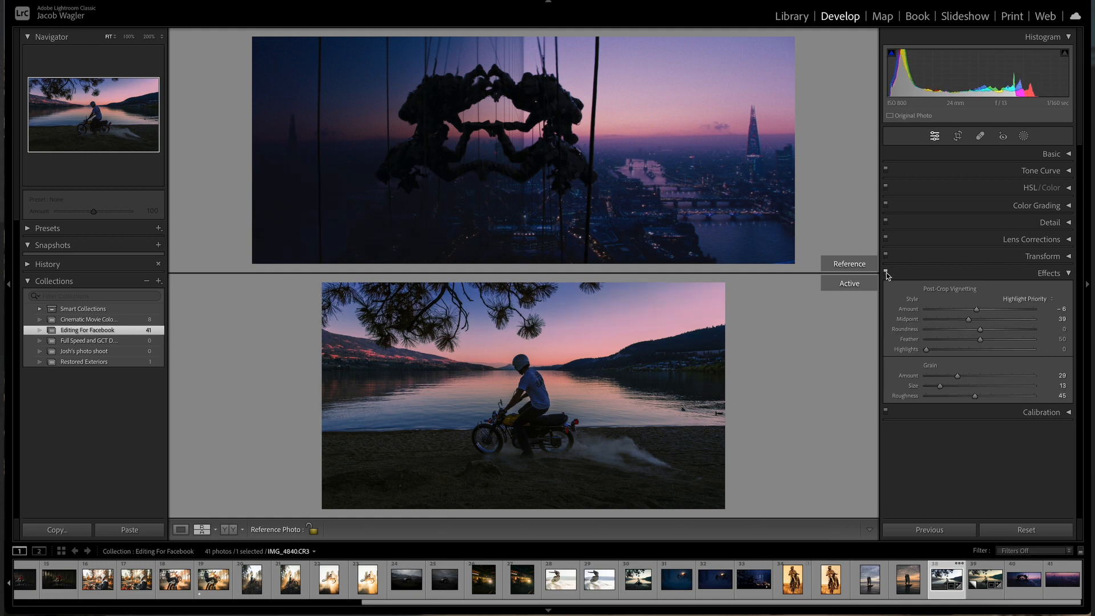
pyautogui.click(1047, 273)
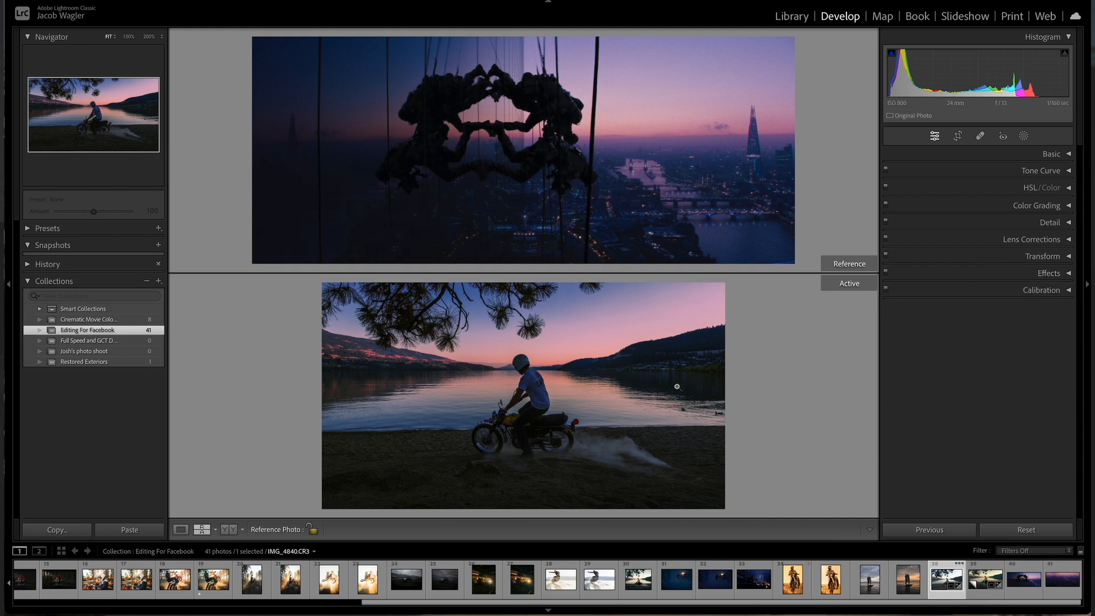
# Step: After inspecting the photo up close, grade the shadows toward blue with Hue 228 and Saturation 35
pyautogui.click(590, 400)
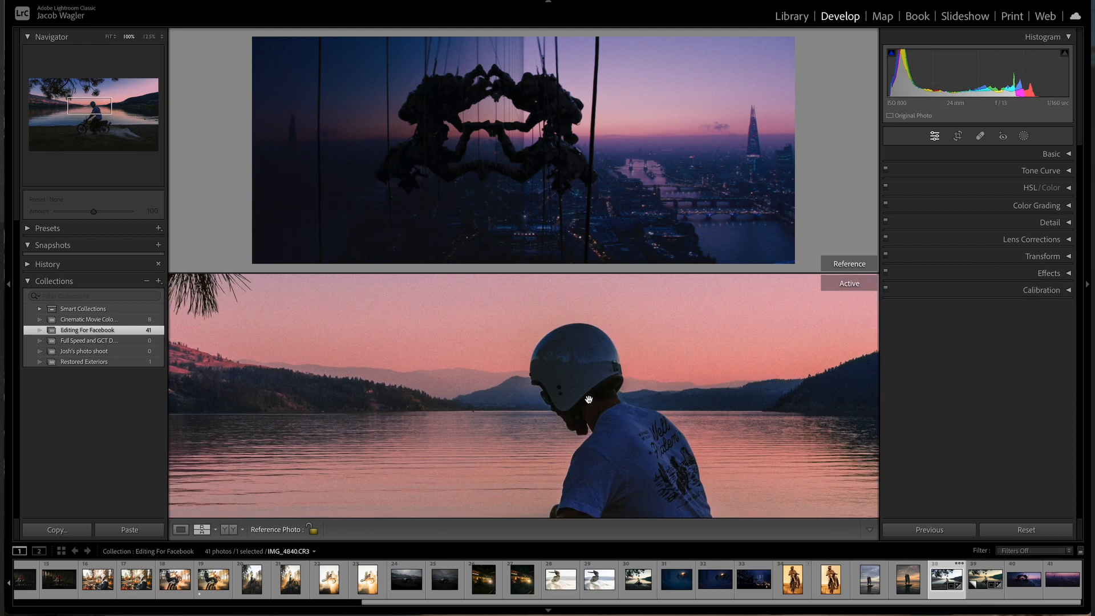
pyautogui.moveTo(583, 400); pyautogui.dragTo(476, 421)
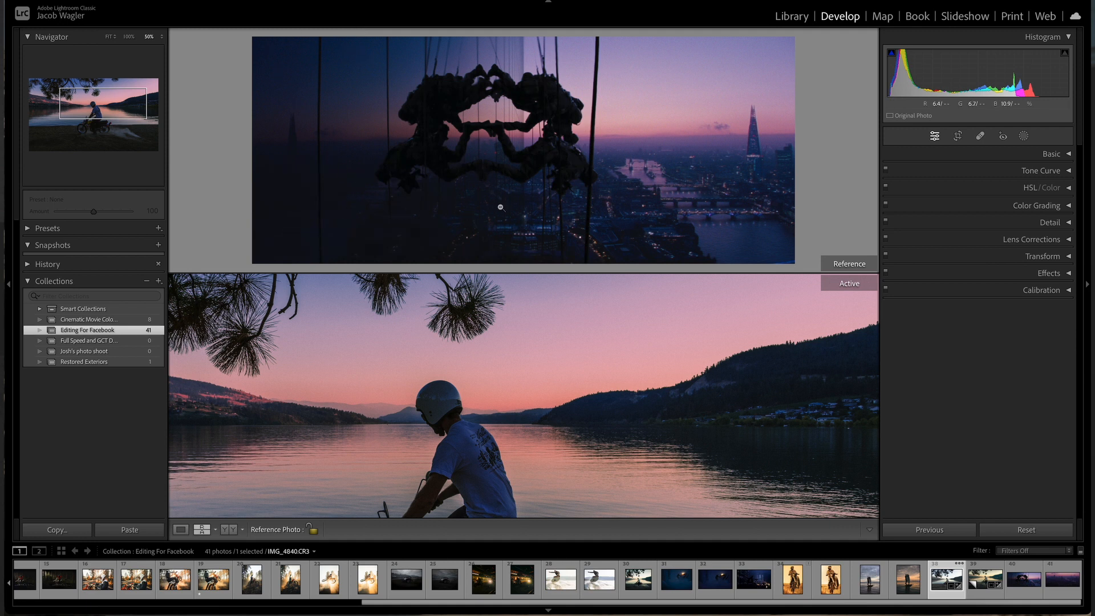
pyautogui.moveTo(611, 487); pyautogui.dragTo(747, 416)
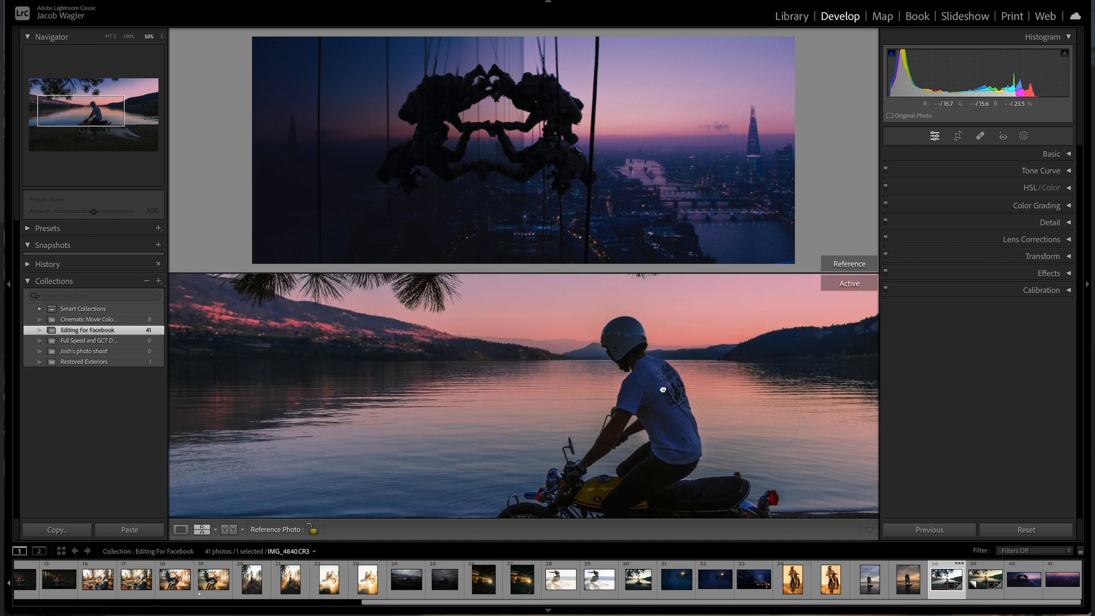
pyautogui.click(658, 398)
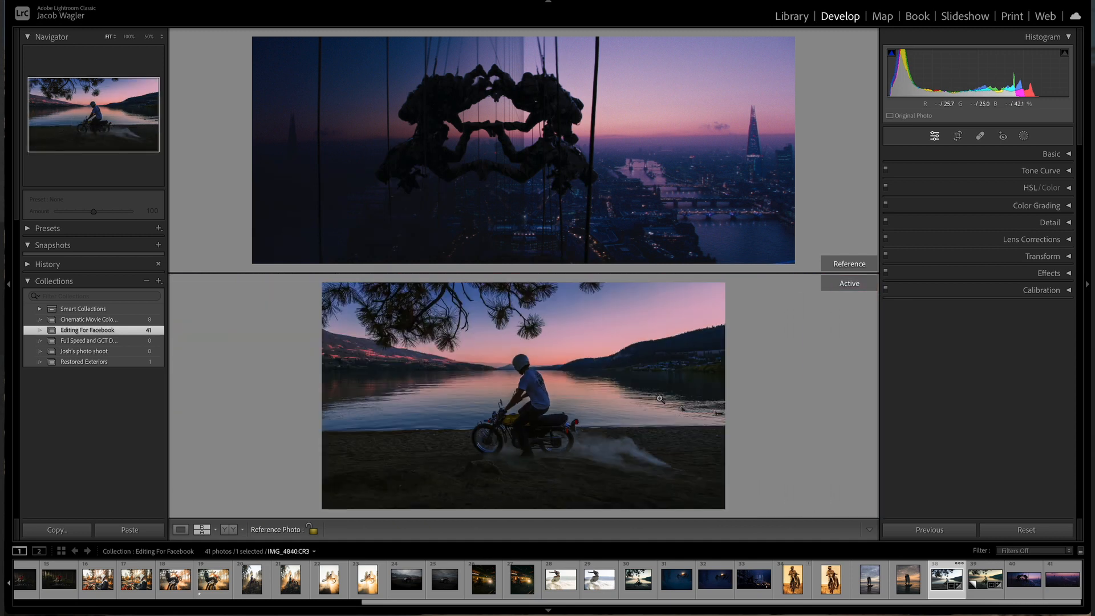
pyautogui.click(1070, 206)
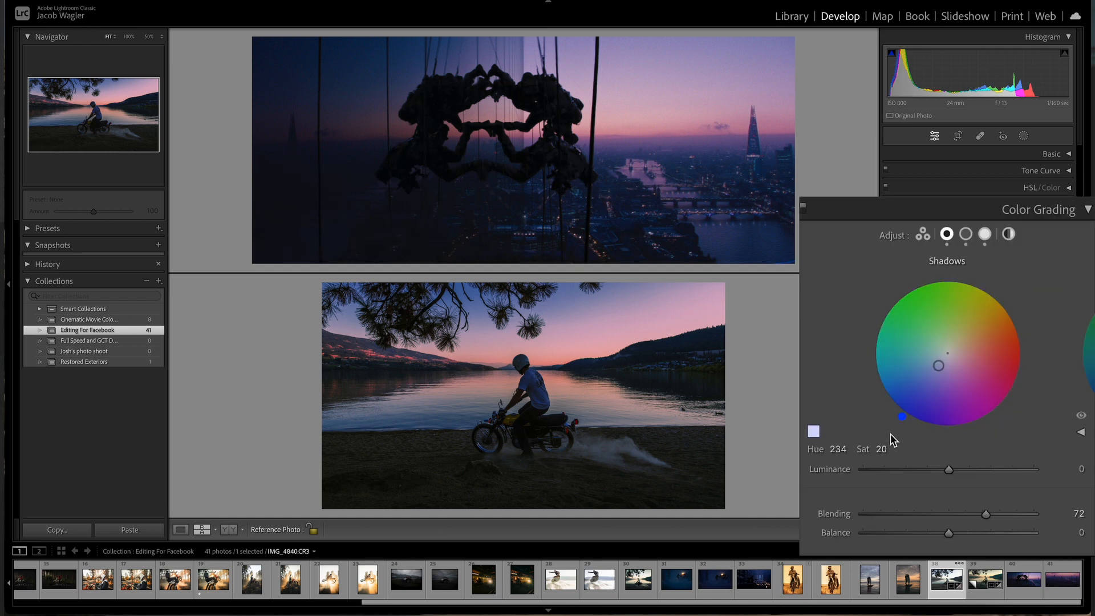
pyautogui.moveTo(937, 367); pyautogui.dragTo(928, 380)
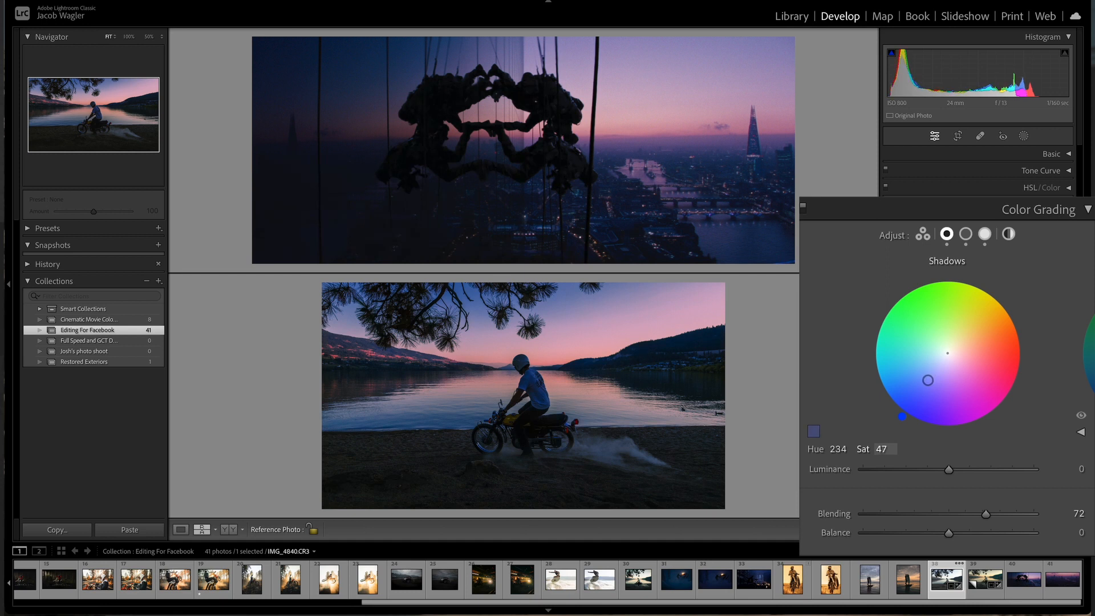
pyautogui.moveTo(927, 379); pyautogui.dragTo(928, 379)
pyautogui.moveTo(883, 449); pyautogui.dragTo(834, 450)
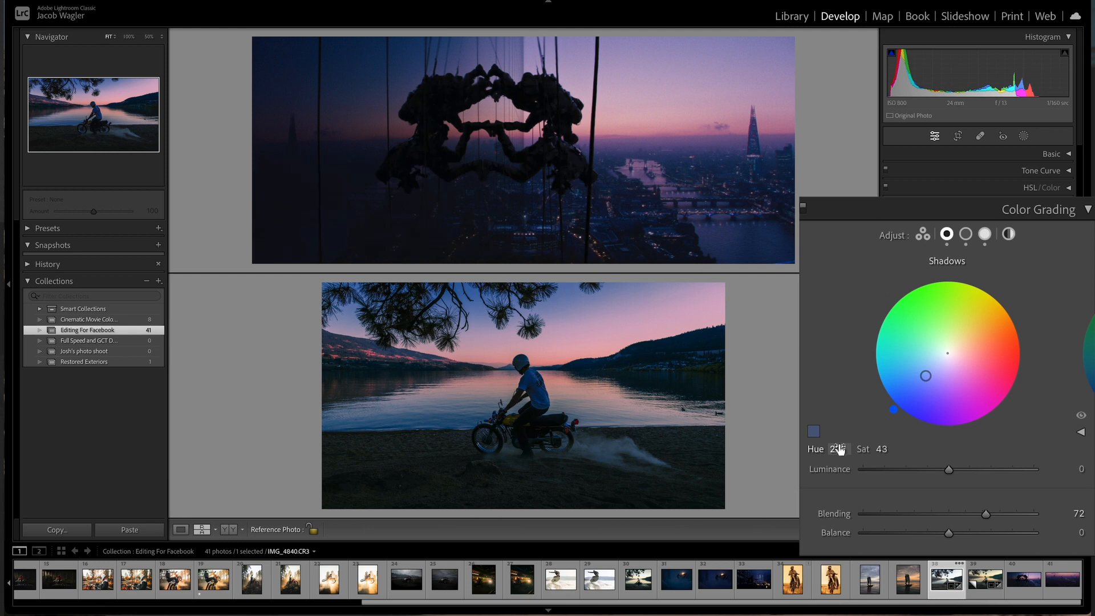
pyautogui.moveTo(889, 451); pyautogui.dragTo(883, 451)
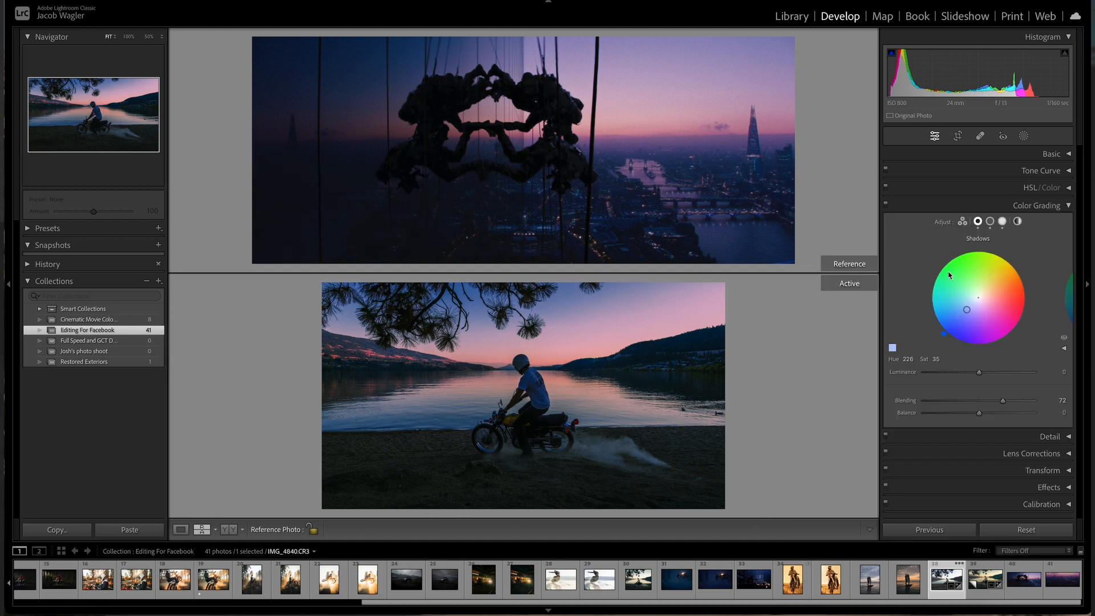
pyautogui.click(1068, 207)
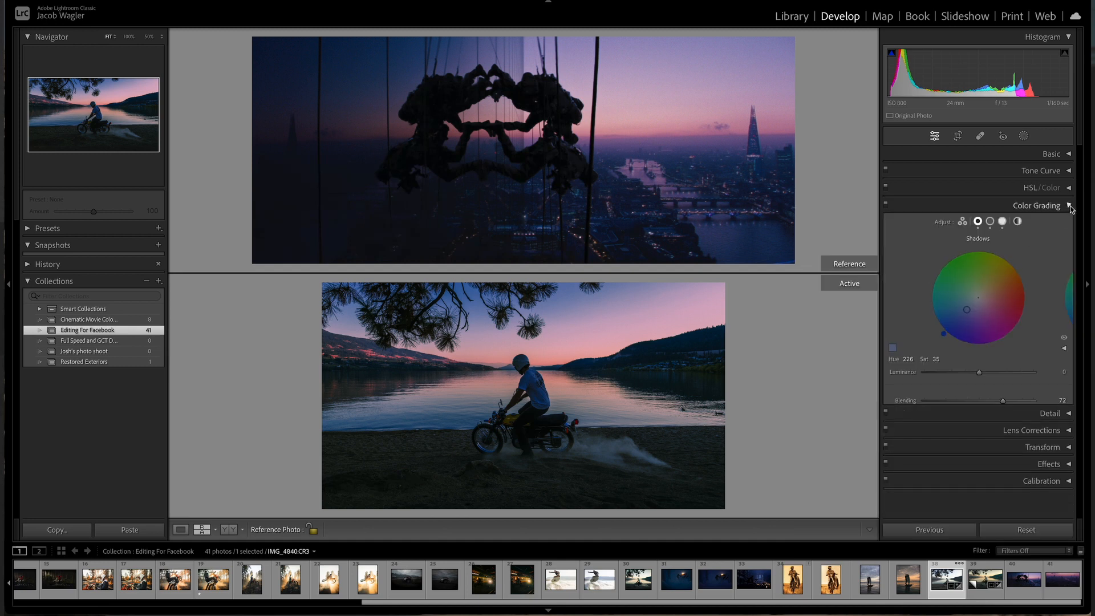
# Step: Zoom into the motorcycle and nudge the blue channel tone curve's shadow point to input 38, output 24
pyautogui.click(527, 427)
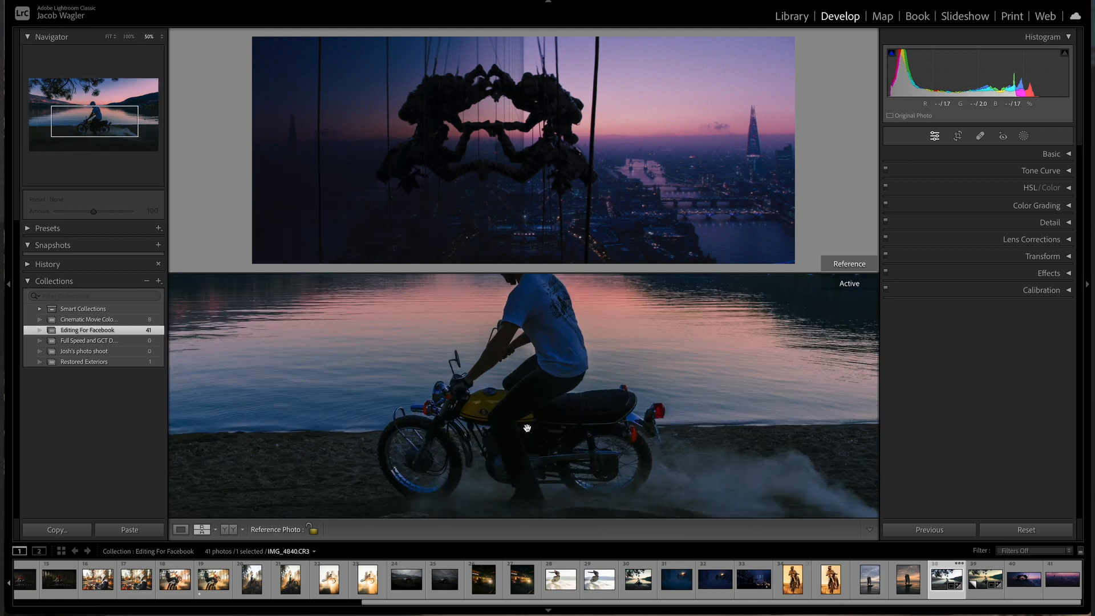
pyautogui.hotkey('ctrl', '=')
pyautogui.moveTo(526, 428); pyautogui.dragTo(364, 396)
pyautogui.click(1068, 171)
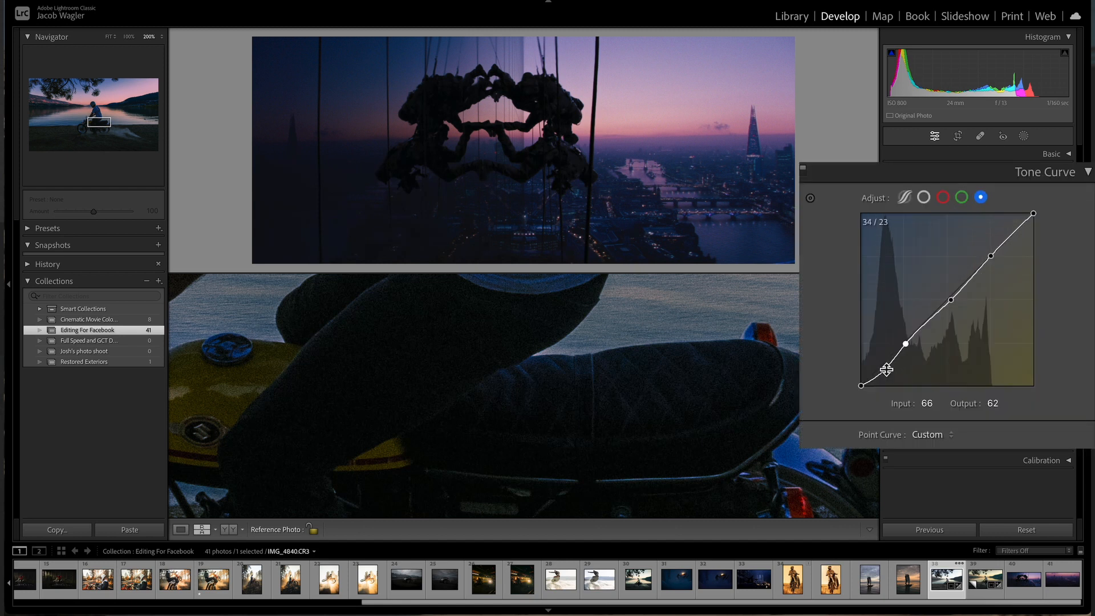
pyautogui.click(885, 370)
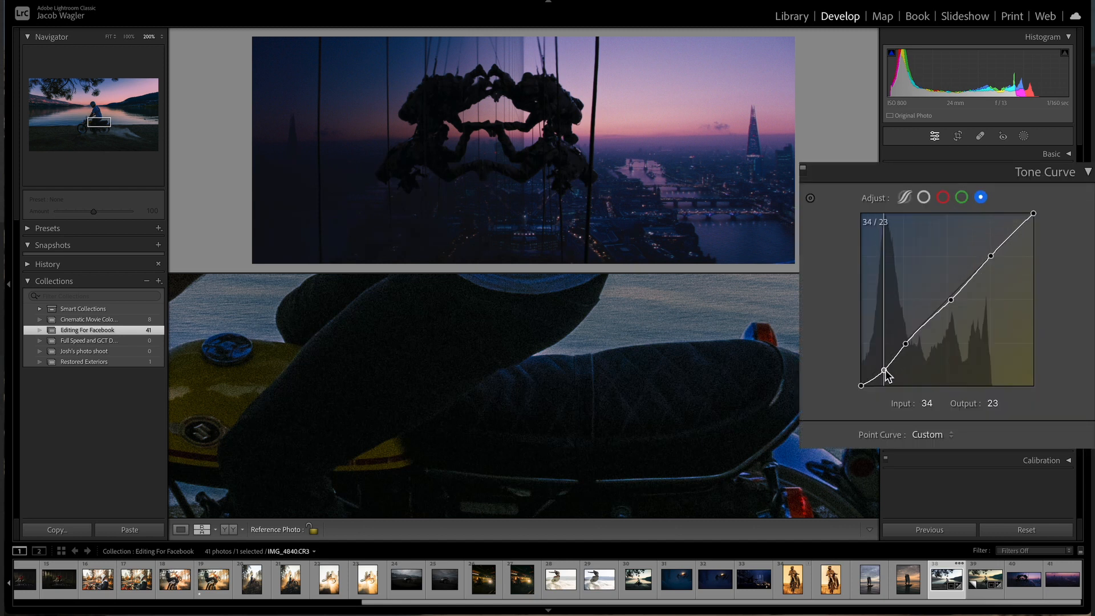
pyautogui.moveTo(887, 370); pyautogui.dragTo(886, 370)
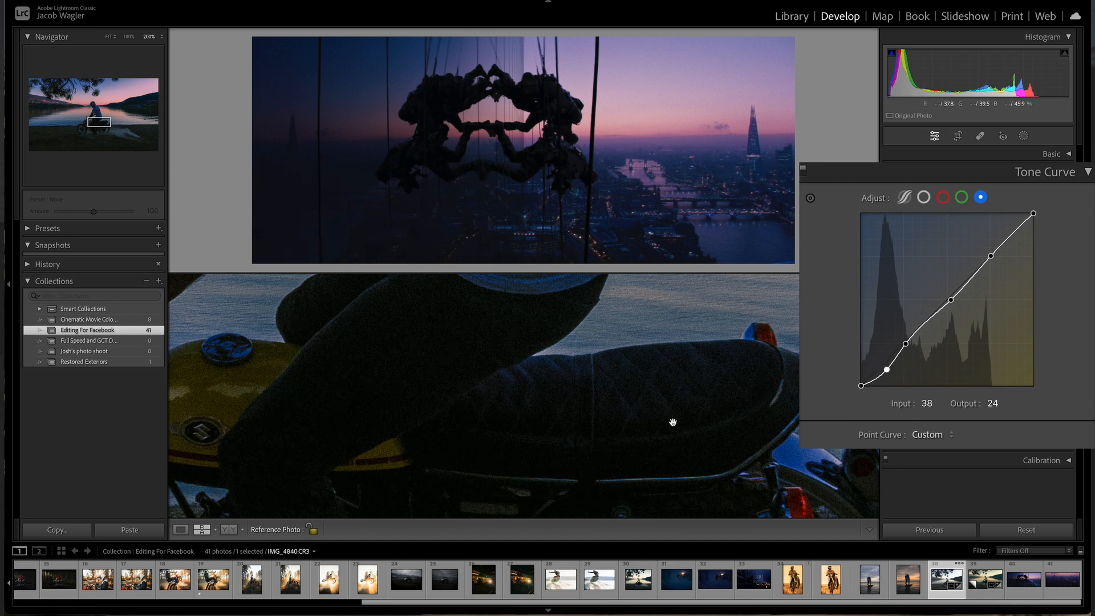
pyautogui.click(579, 406)
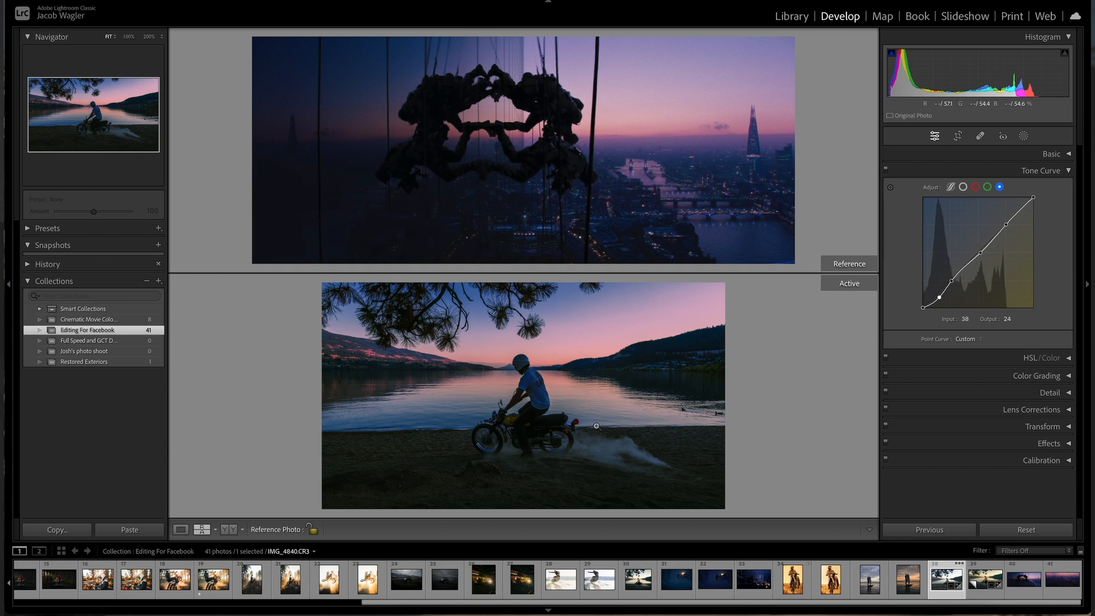
# Step: Compare the edited photo against its before state
pyautogui.press('\\')
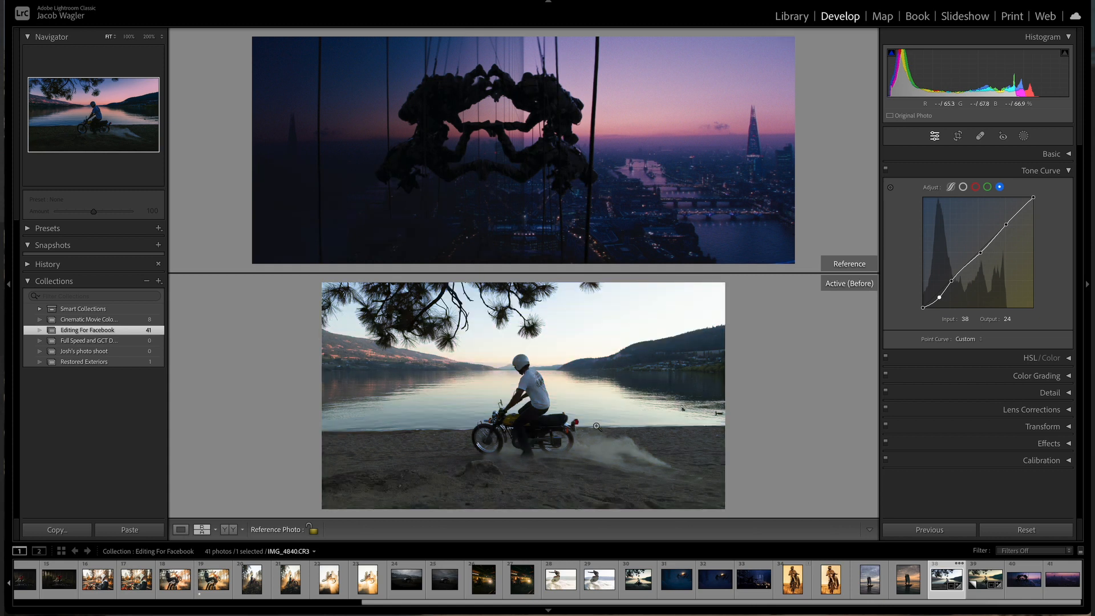
pyautogui.press('\\')
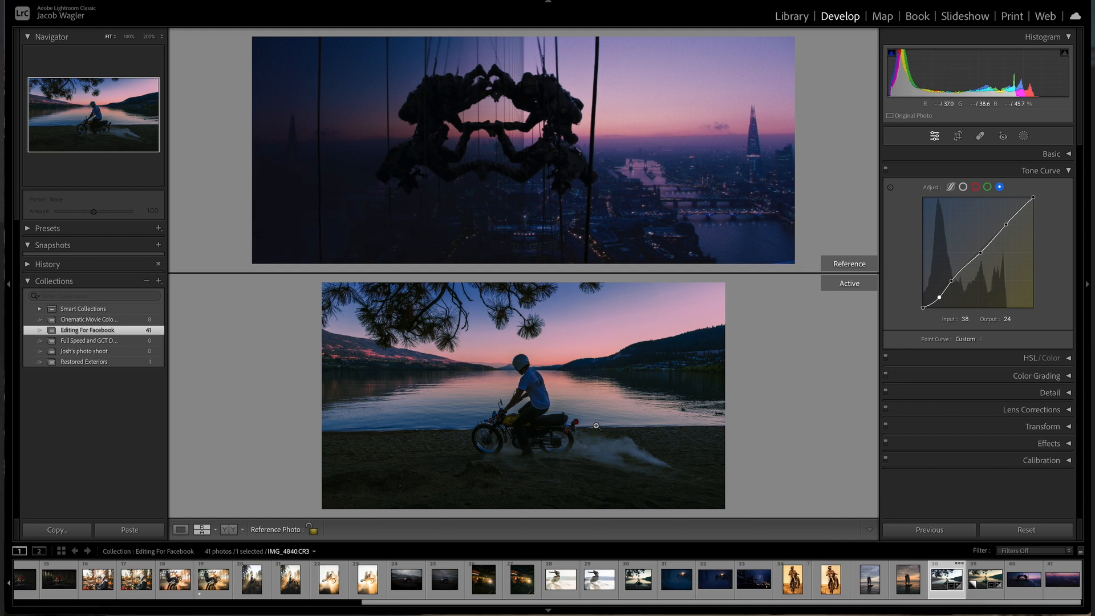
pyautogui.press('\\')
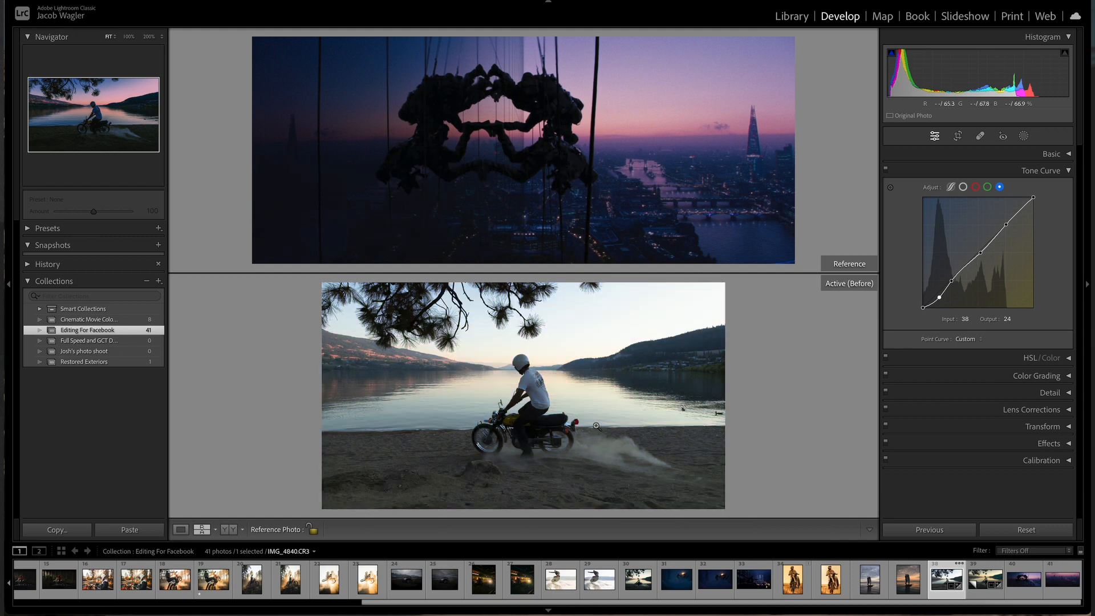
pyautogui.press('\\')
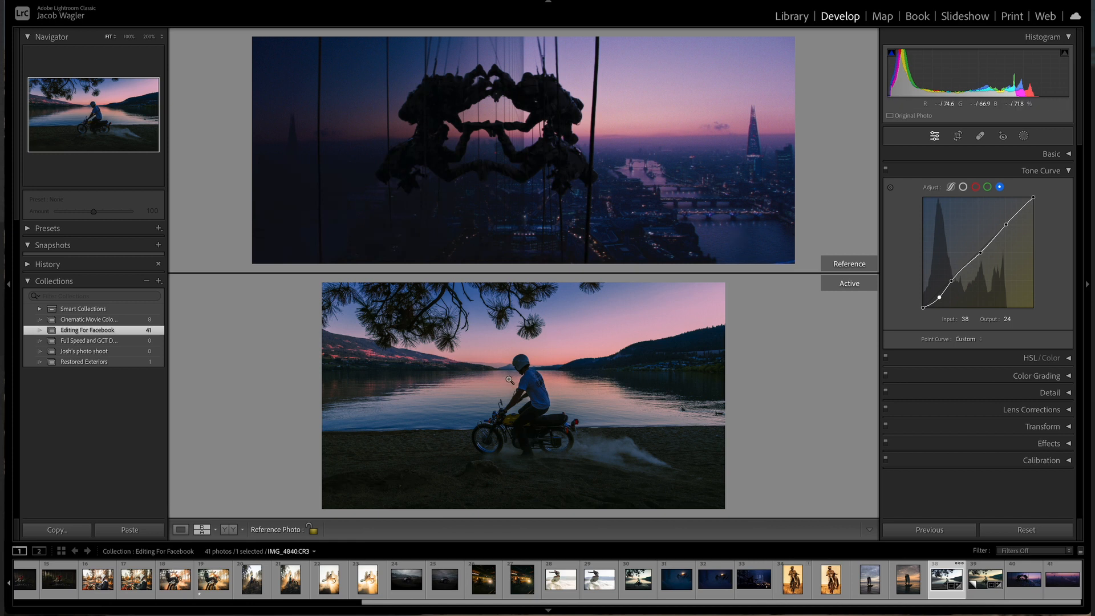
# Step: After inspecting the reddish hillside up close, set HSL Red saturation to -33 and Orange saturation to -9
pyautogui.click(374, 361)
pyautogui.moveTo(370, 361); pyautogui.dragTo(460, 396)
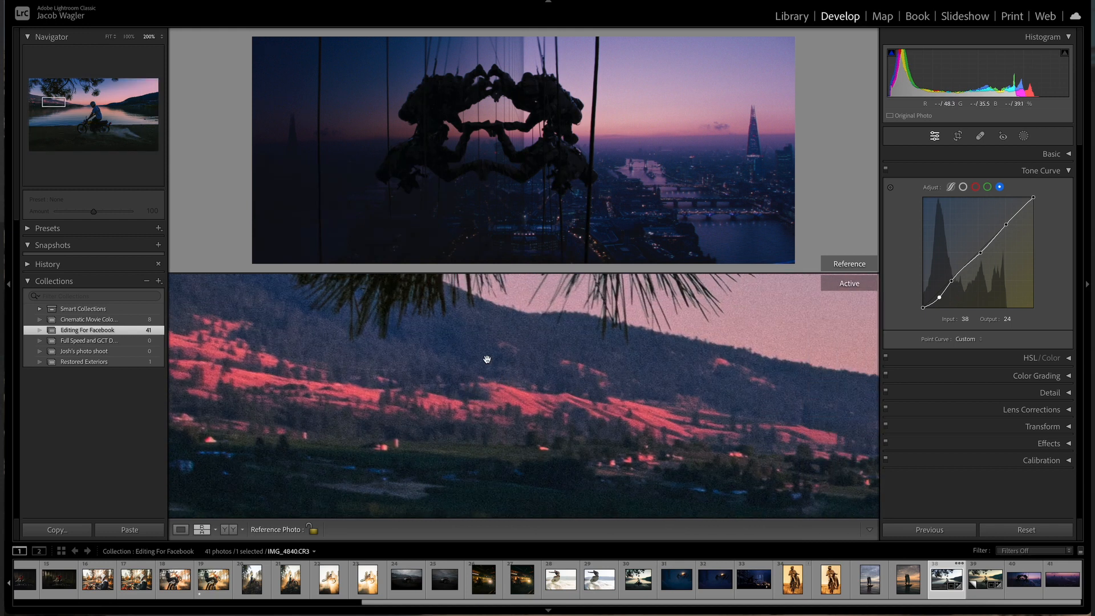
pyautogui.click(543, 390)
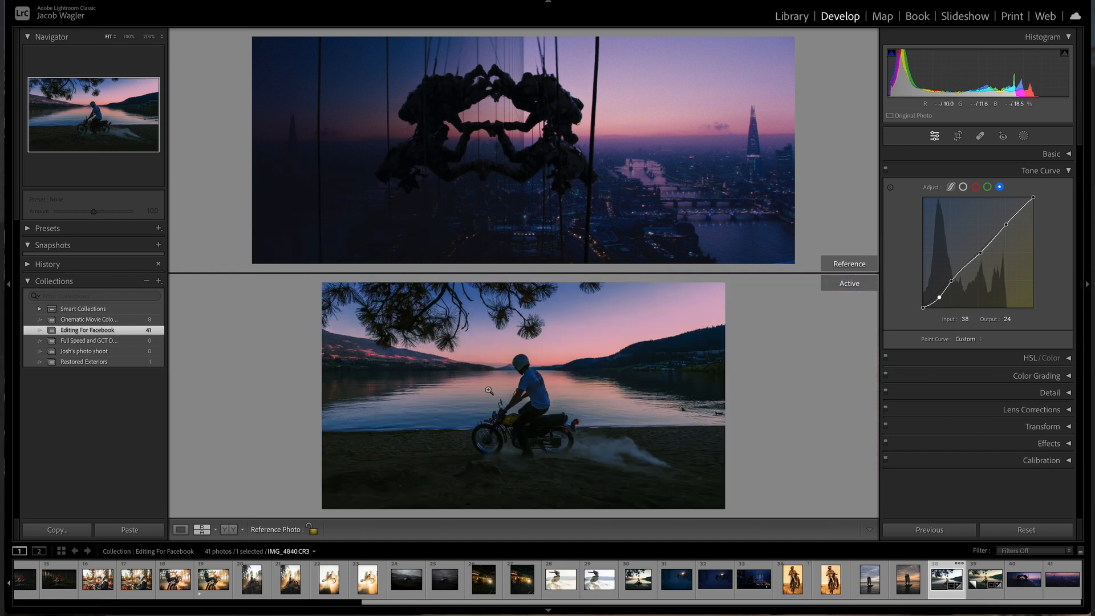
pyautogui.click(489, 390)
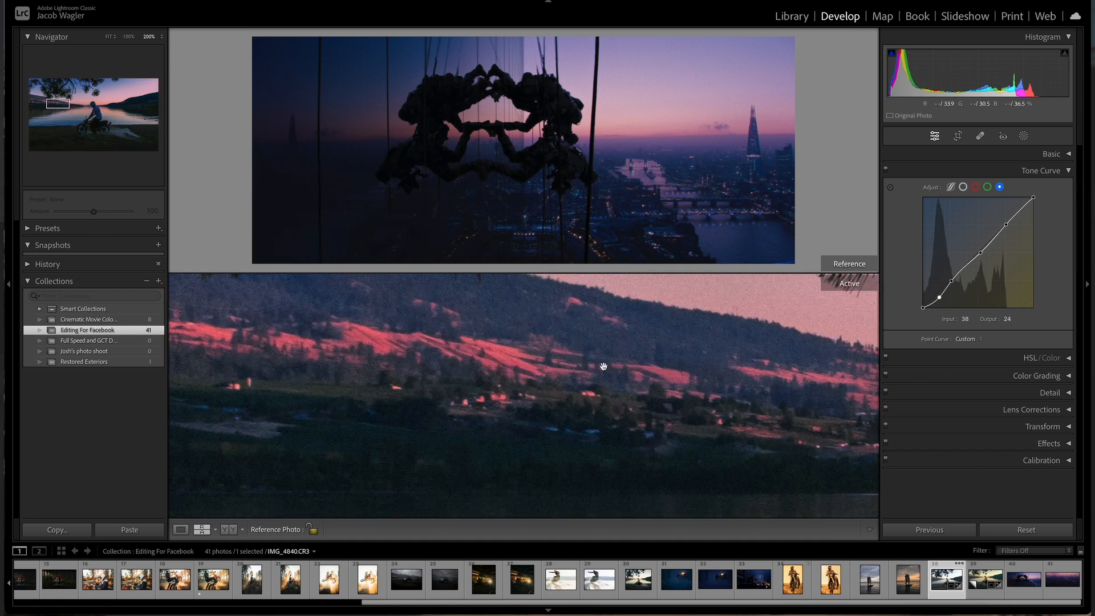
pyautogui.click(603, 366)
pyautogui.click(1070, 171)
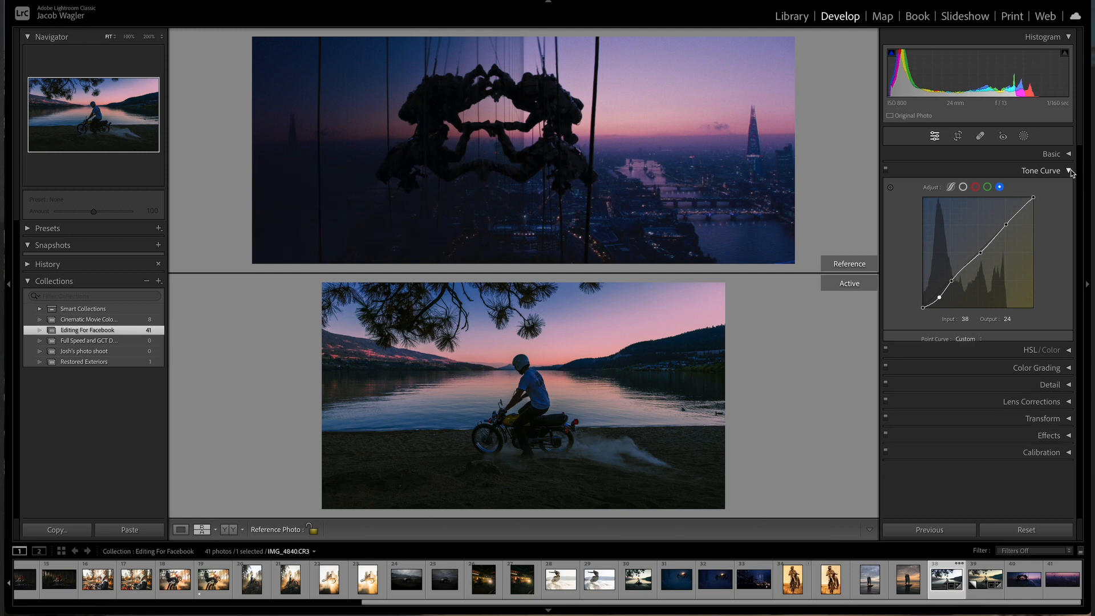
pyautogui.click(1057, 187)
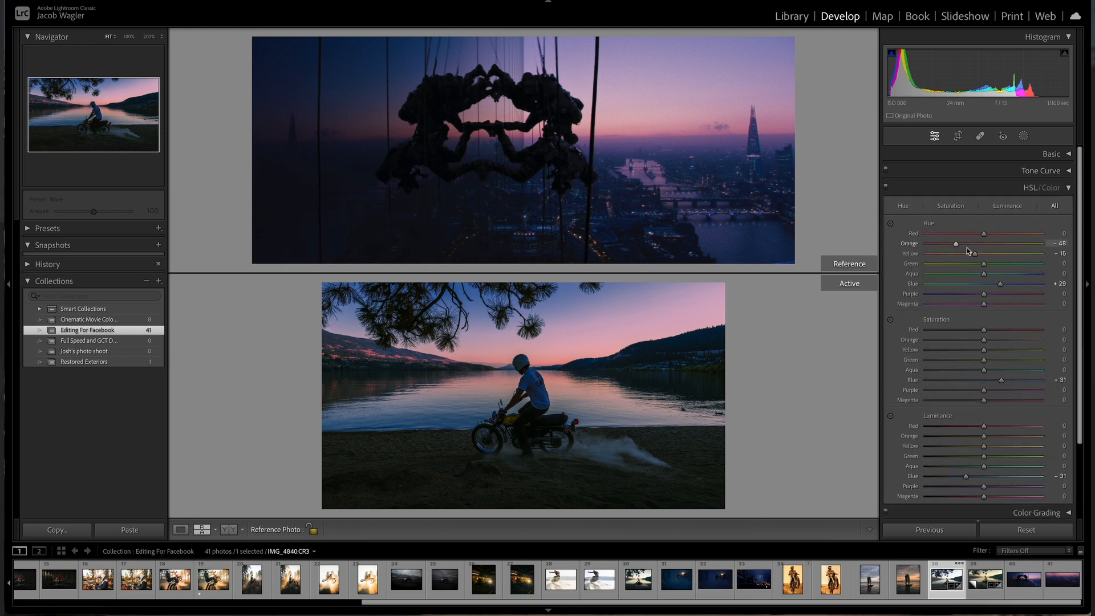
pyautogui.moveTo(984, 330); pyautogui.dragTo(926, 347)
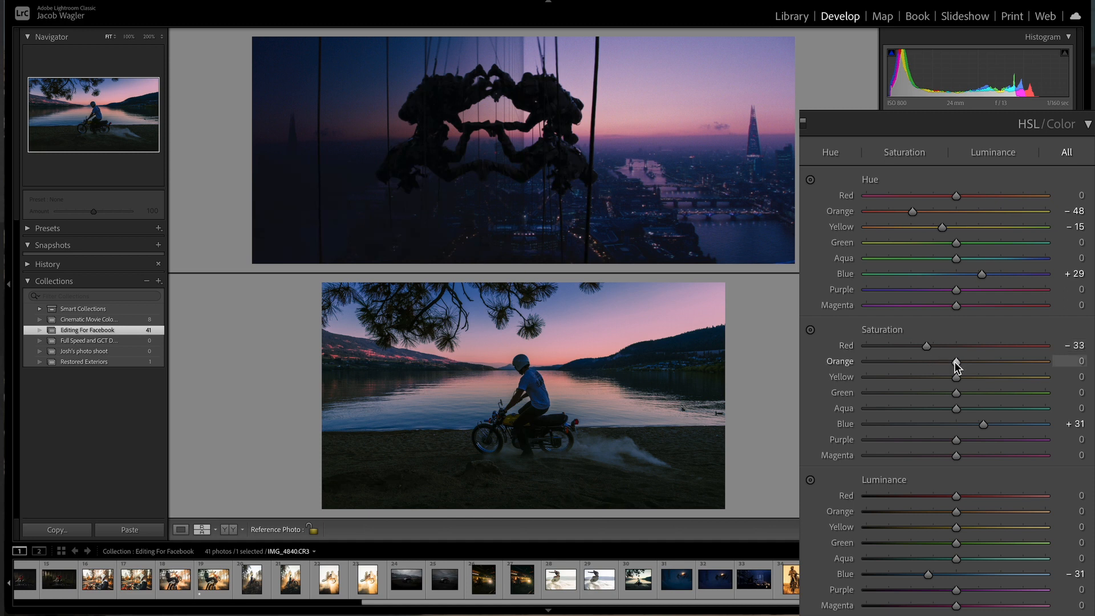
pyautogui.moveTo(940, 363); pyautogui.dragTo(946, 367)
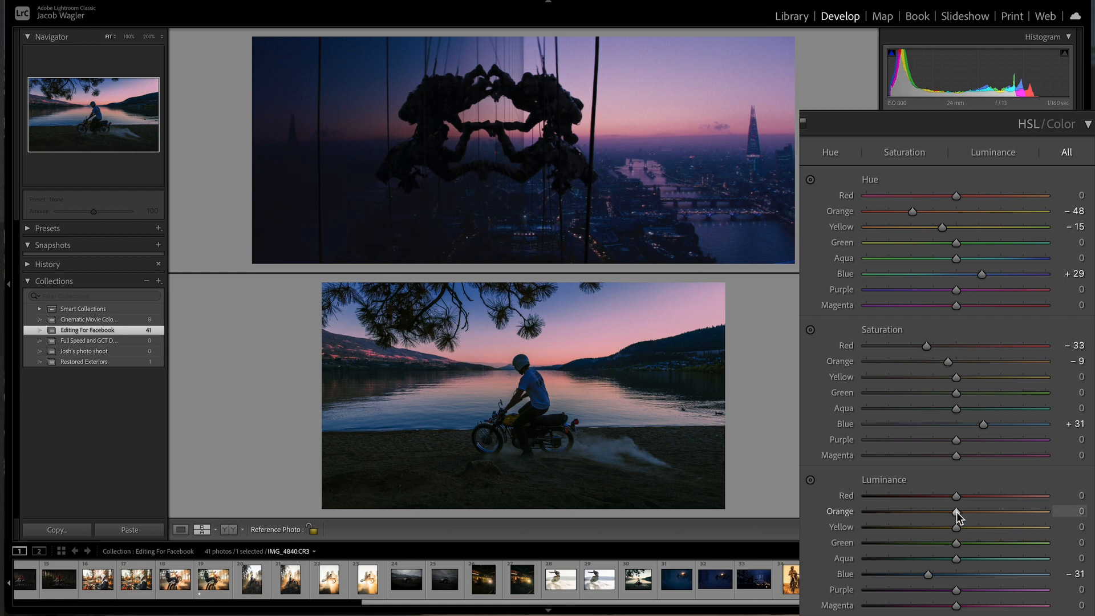
# Step: Set HSL Orange luminance to -10 and Yellow luminance to +15
pyautogui.moveTo(955, 511); pyautogui.dragTo(947, 512)
pyautogui.moveTo(956, 526); pyautogui.dragTo(962, 526)
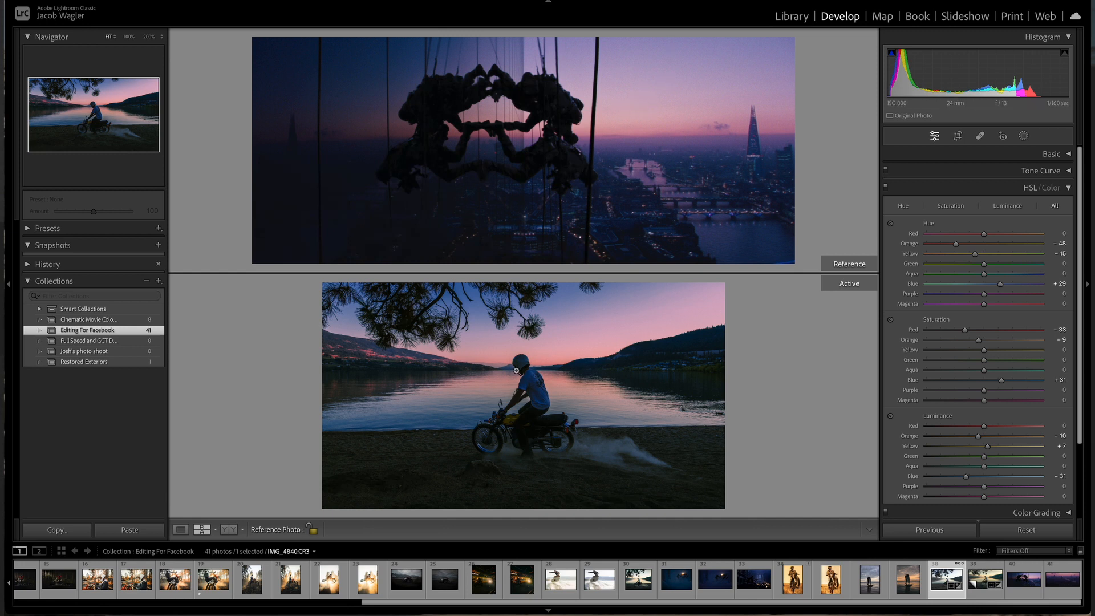
pyautogui.click(550, 358)
pyautogui.click(550, 379)
pyautogui.moveTo(988, 451); pyautogui.dragTo(993, 451)
pyautogui.moveTo(969, 529); pyautogui.dragTo(969, 529)
# Step: Switch to a side-by-side reference view and add a radial gradient mask over the sky above the tree
pyautogui.click(526, 396)
pyautogui.click(201, 529)
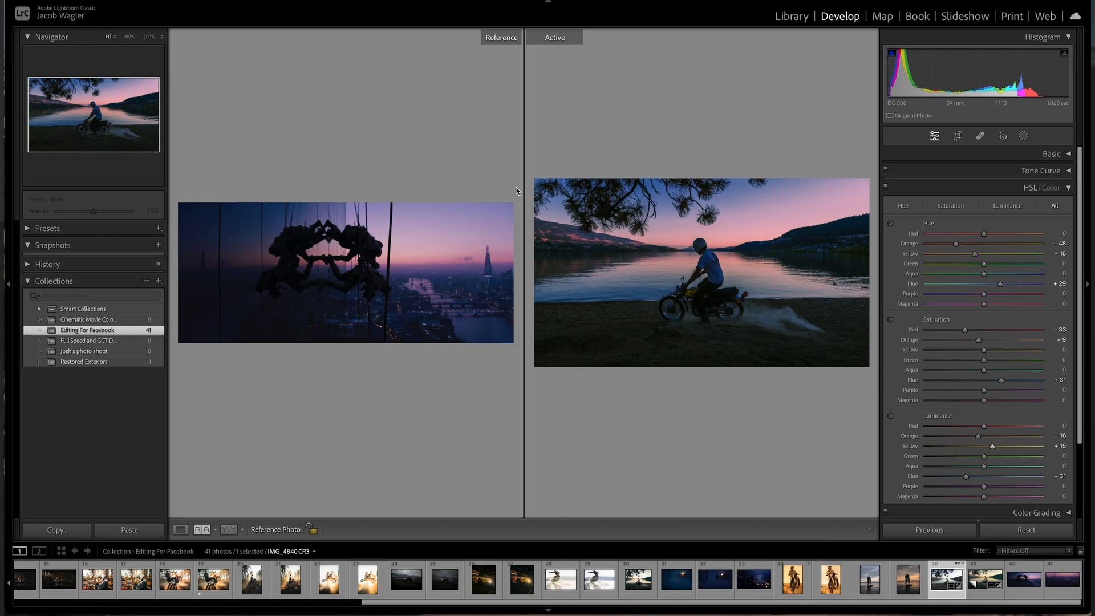
pyautogui.click(1002, 135)
pyautogui.click(1024, 135)
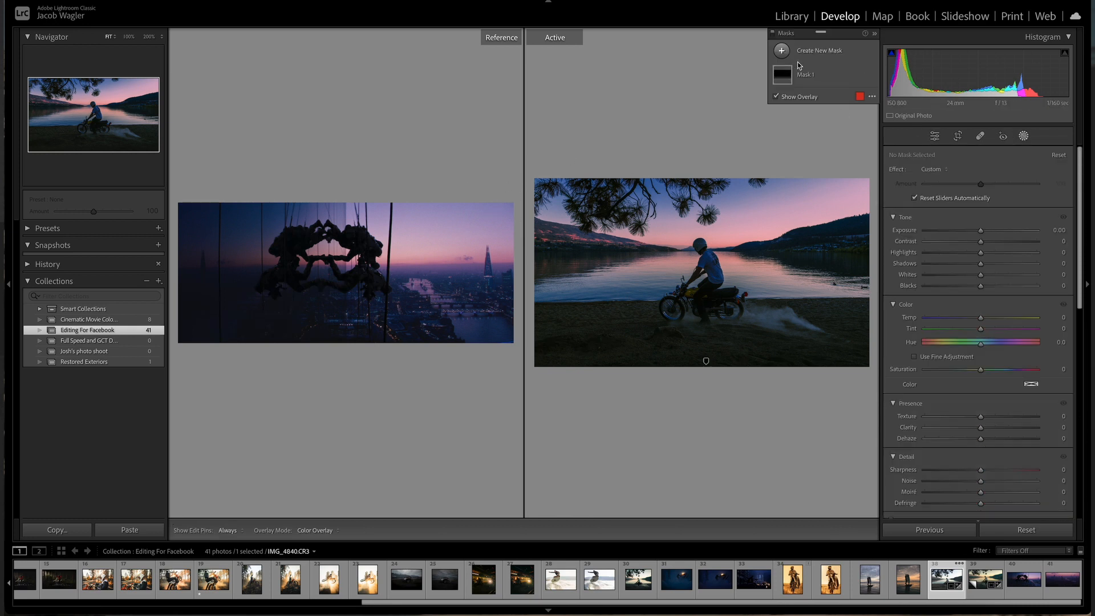
pyautogui.click(781, 51)
pyautogui.click(853, 178)
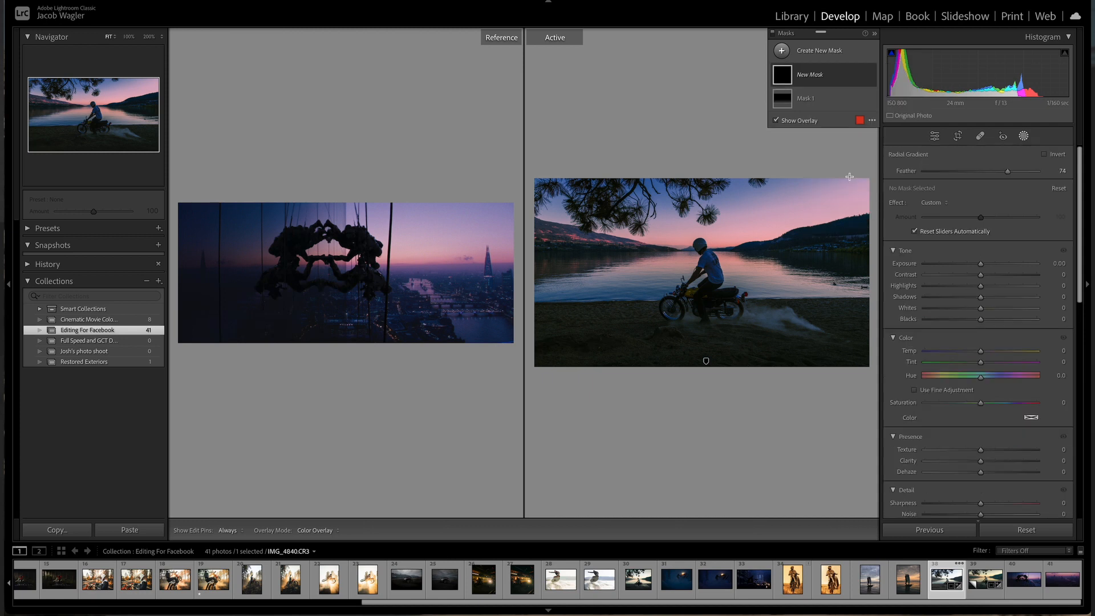
pyautogui.moveTo(653, 193); pyautogui.dragTo(787, 252)
pyautogui.moveTo(740, 196); pyautogui.dragTo(837, 168)
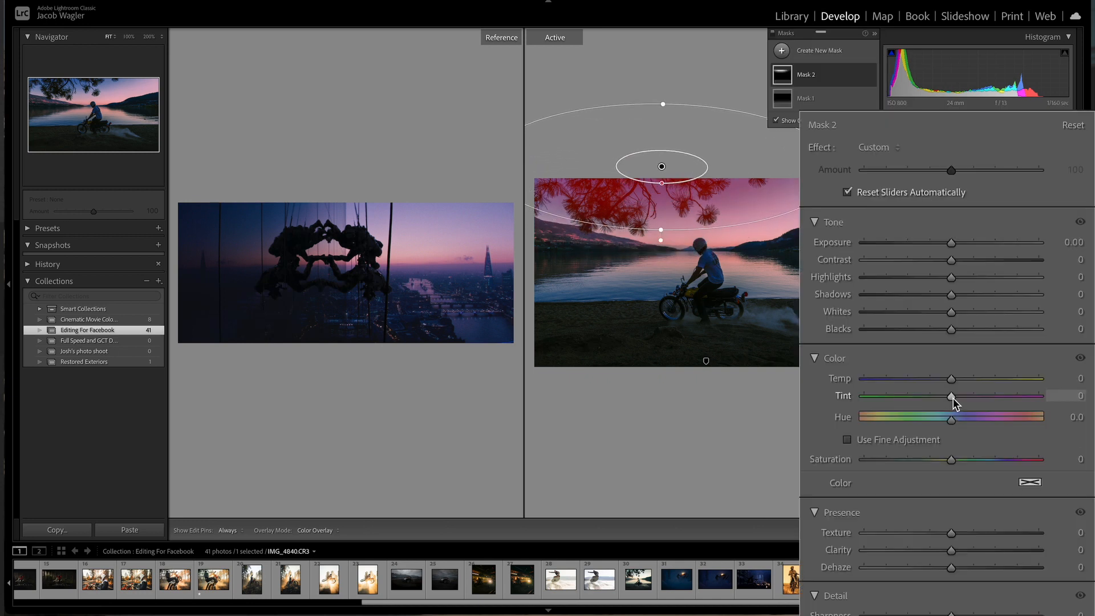
# Step: Set the radial mask's Tint to 22 and Saturation to -66
pyautogui.moveTo(951, 396); pyautogui.dragTo(964, 396)
pyautogui.moveTo(950, 460); pyautogui.dragTo(902, 461)
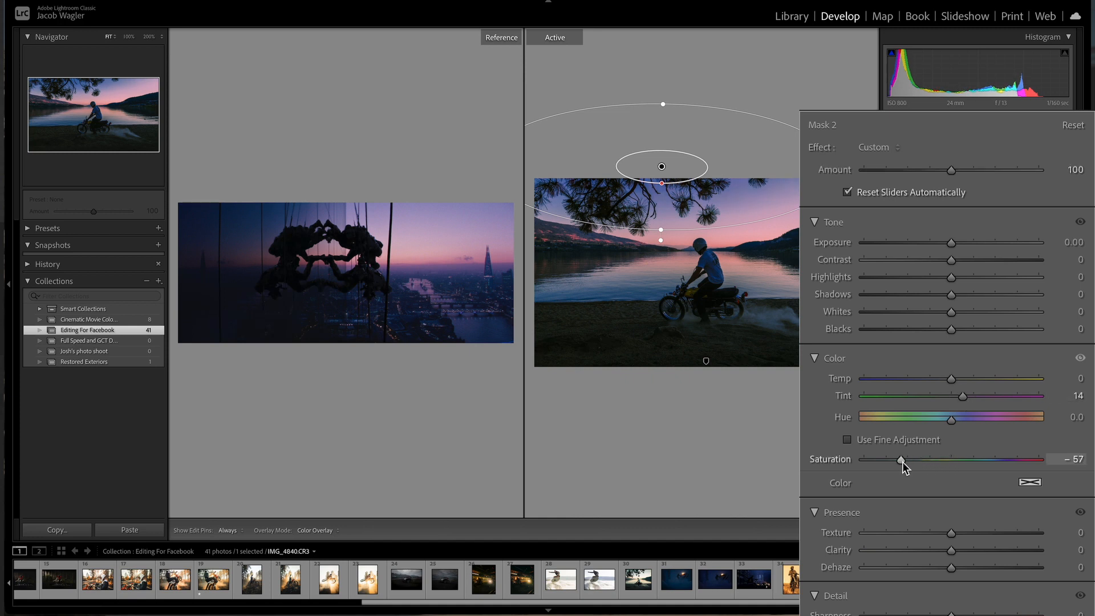
pyautogui.moveTo(963, 398); pyautogui.dragTo(970, 397)
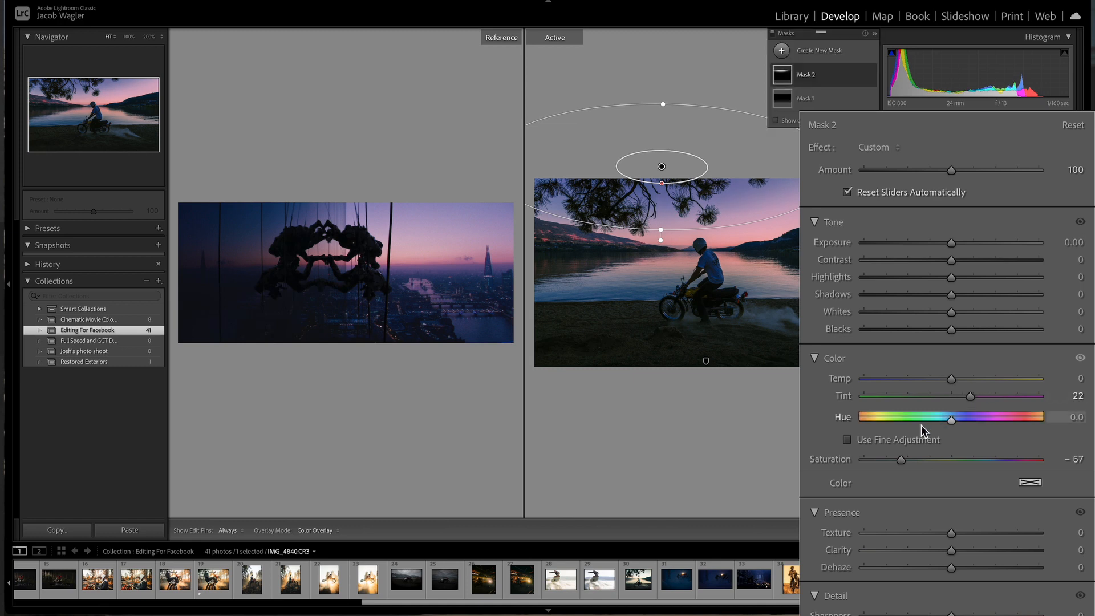
pyautogui.moveTo(901, 457); pyautogui.dragTo(894, 458)
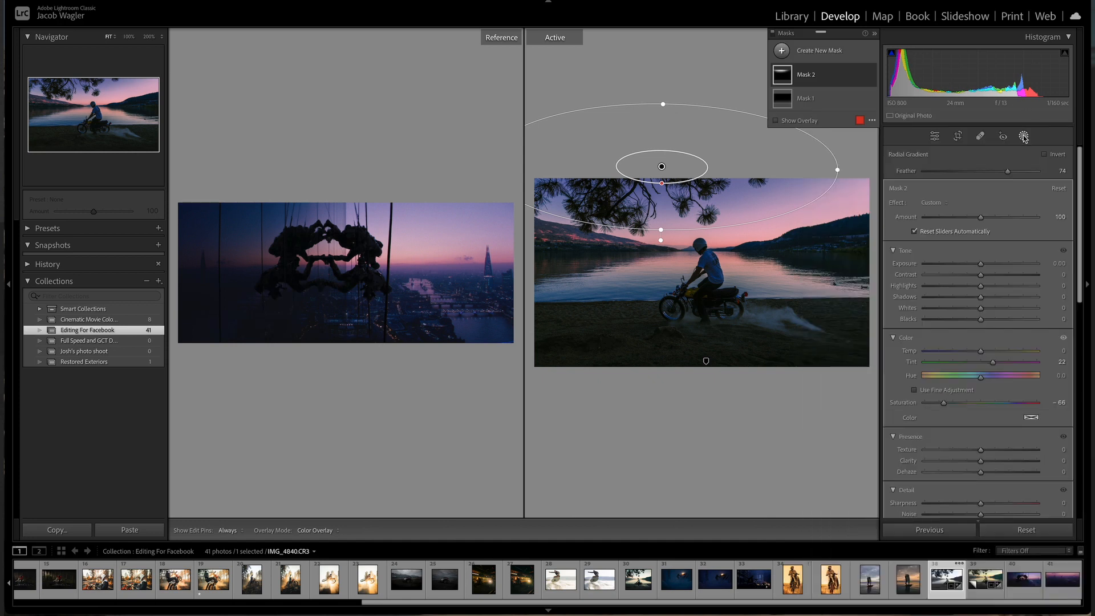
# Step: Raise the radial mask's Shadows to 55 and Exposure to 0.10, then close masking
pyautogui.moveTo(986, 297)
pyautogui.mouseDown()
pyautogui.moveTo(973, 296)
pyautogui.moveTo(1008, 293)
pyautogui.moveTo(999, 292)
pyautogui.mouseUp()
pyautogui.moveTo(954, 244); pyautogui.dragTo(956, 244)
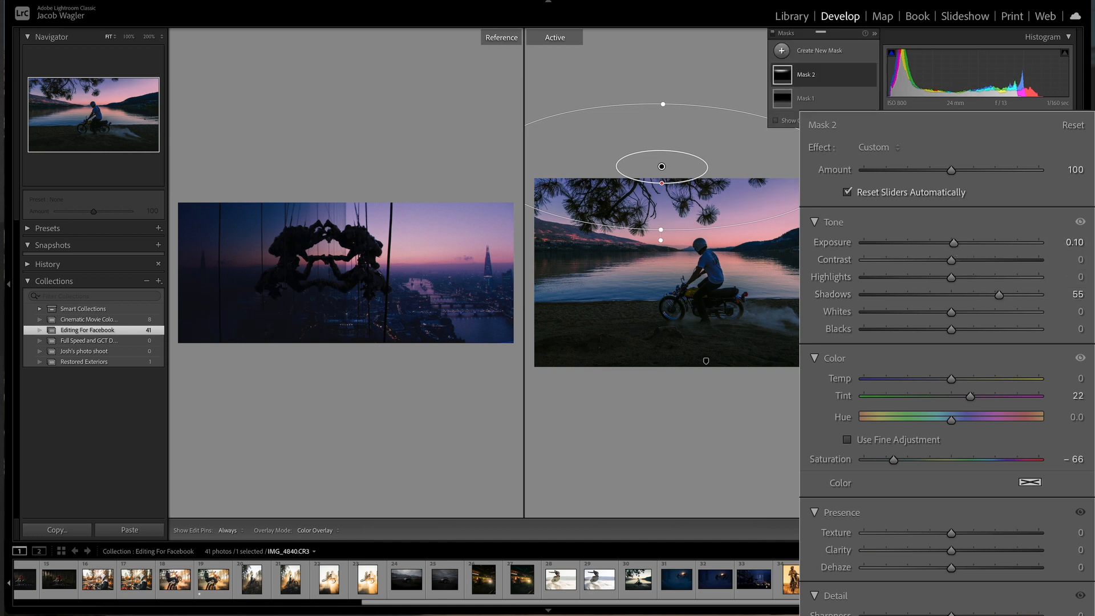
pyautogui.click(1024, 137)
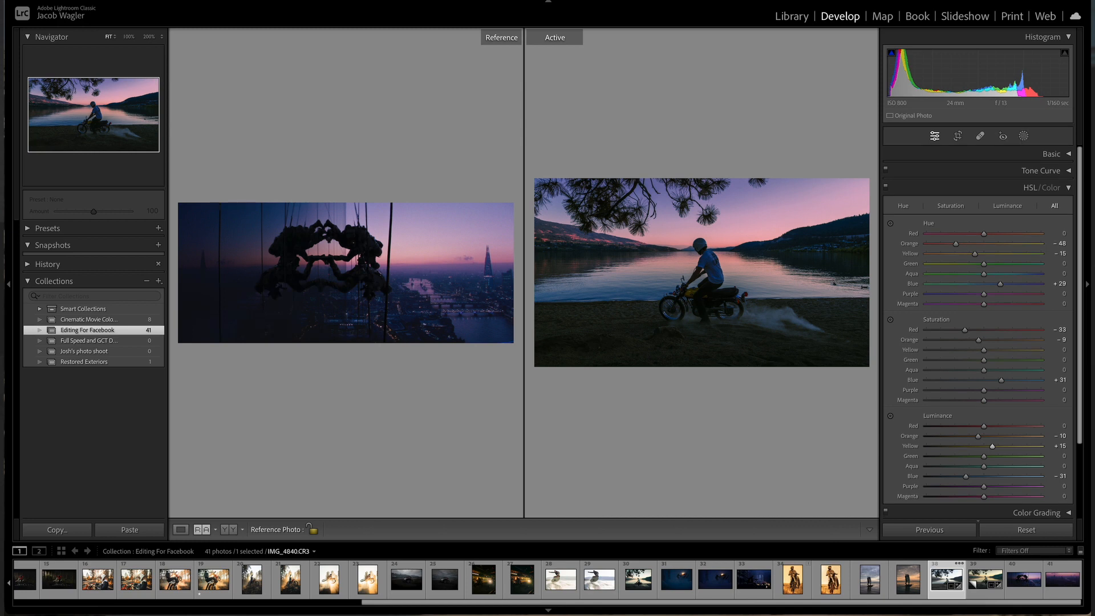
# Step: View the finished photo up close and in lights-out mode, comparing it with the before version
pyautogui.click(688, 198)
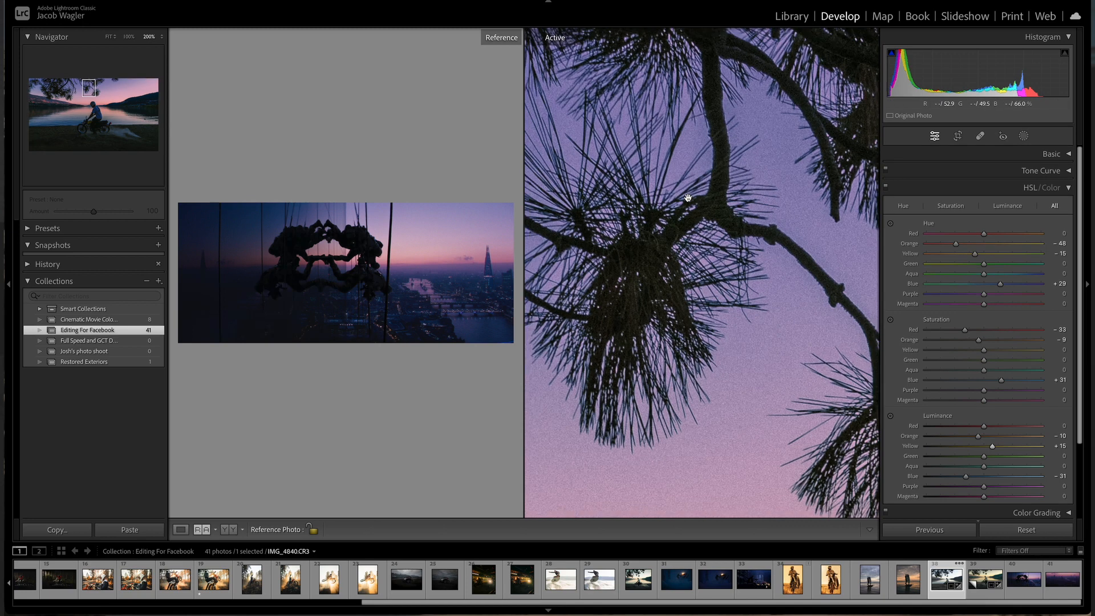
pyautogui.click(688, 198)
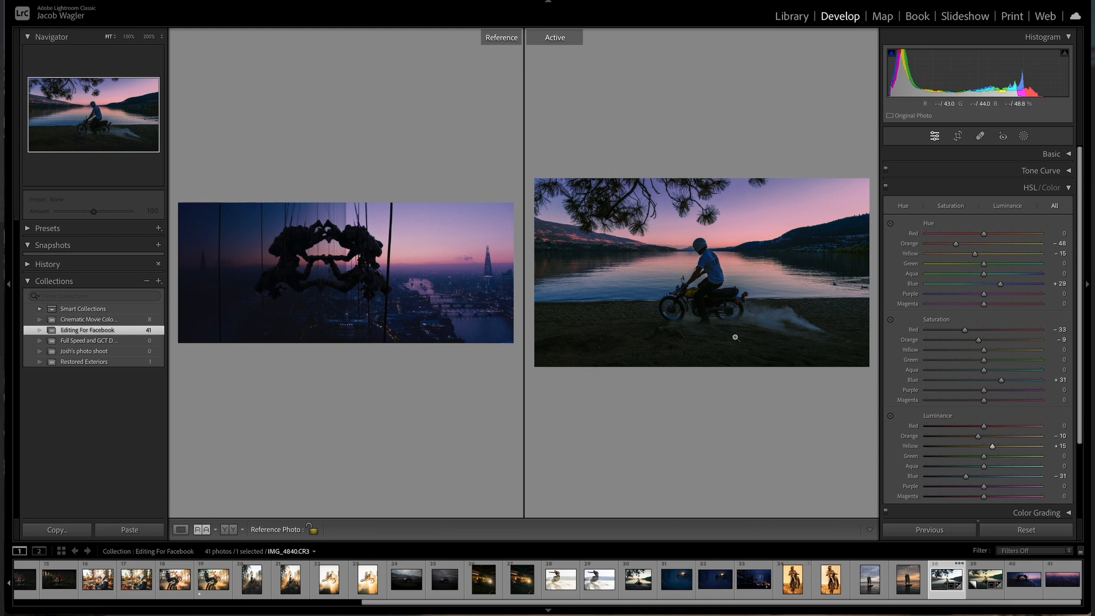
pyautogui.hotkey('shift', 'r')
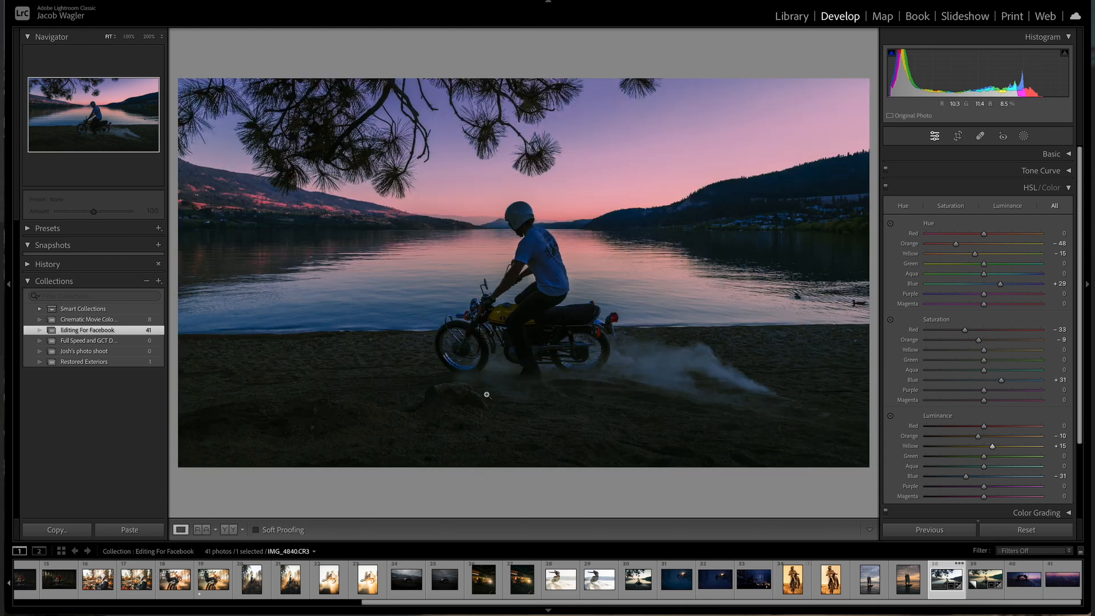
pyautogui.press('l')
pyautogui.press('l')
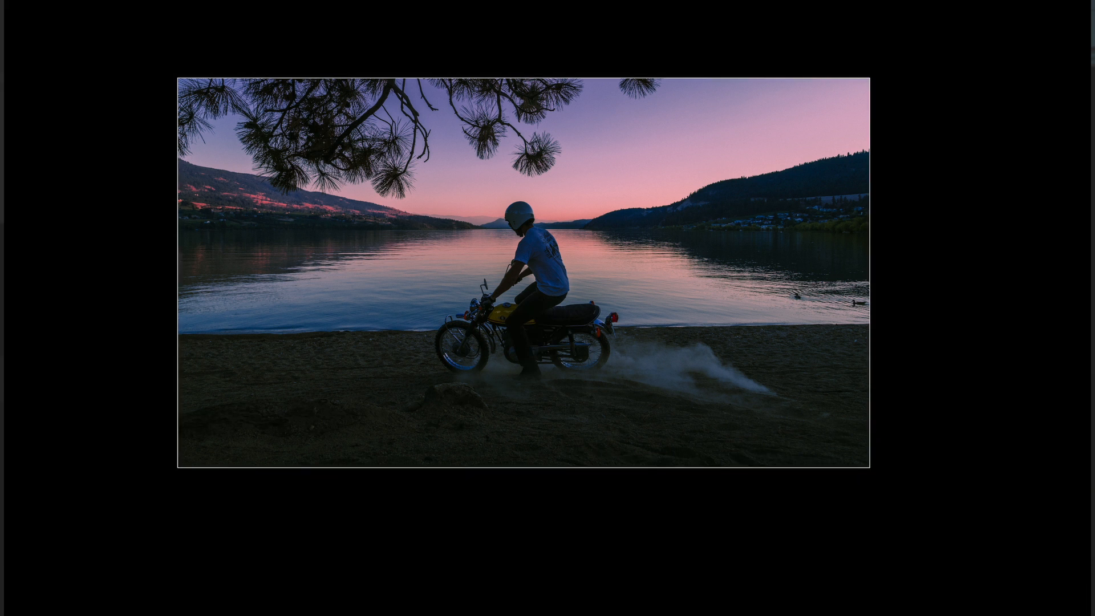
pyautogui.press('\\')
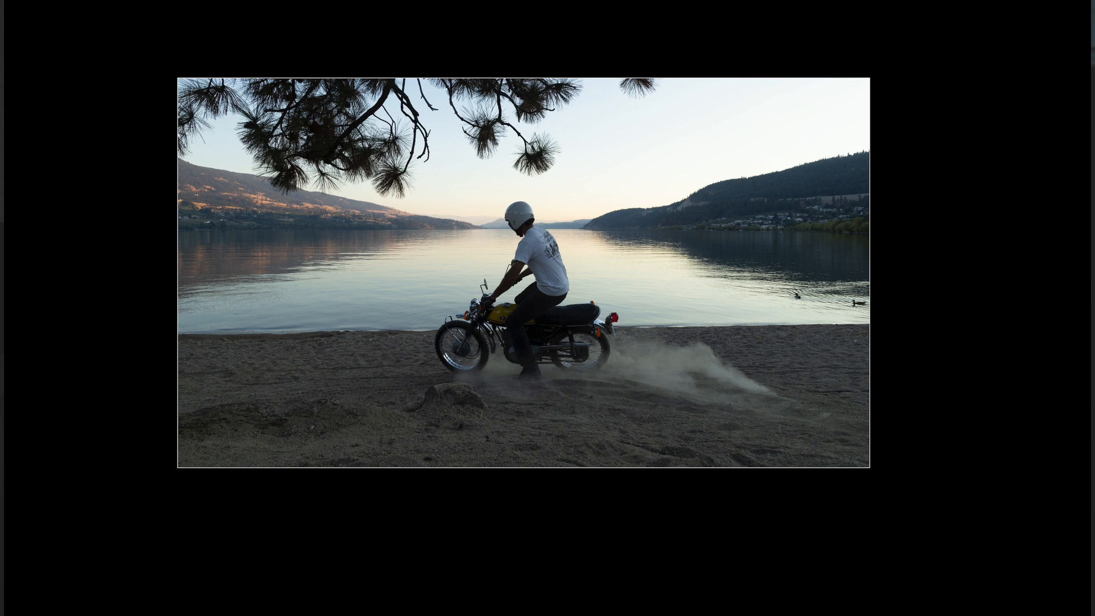
pyautogui.press('\\')
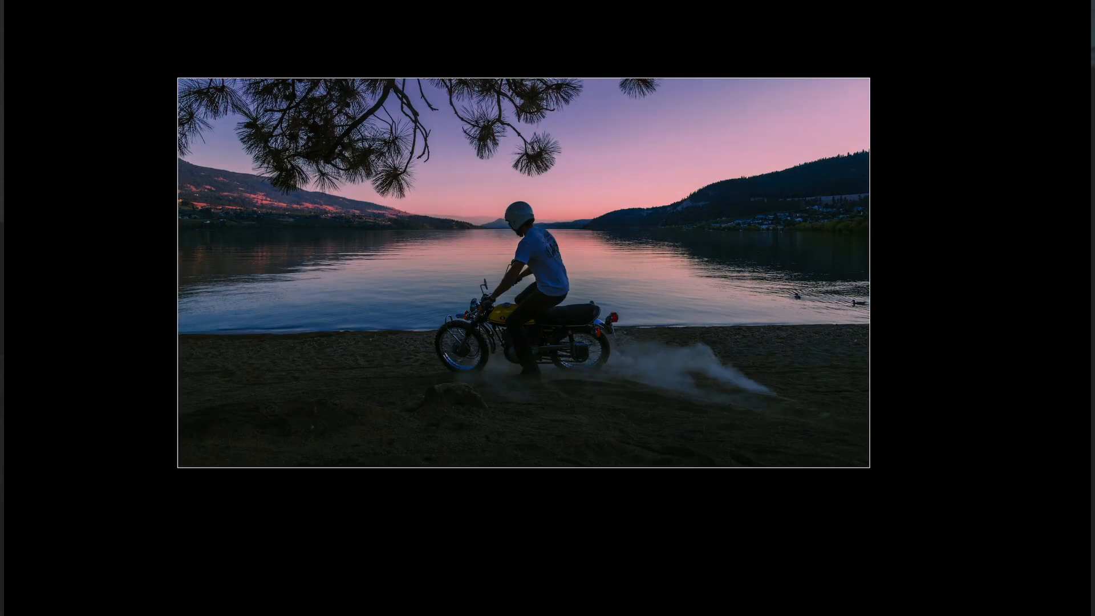